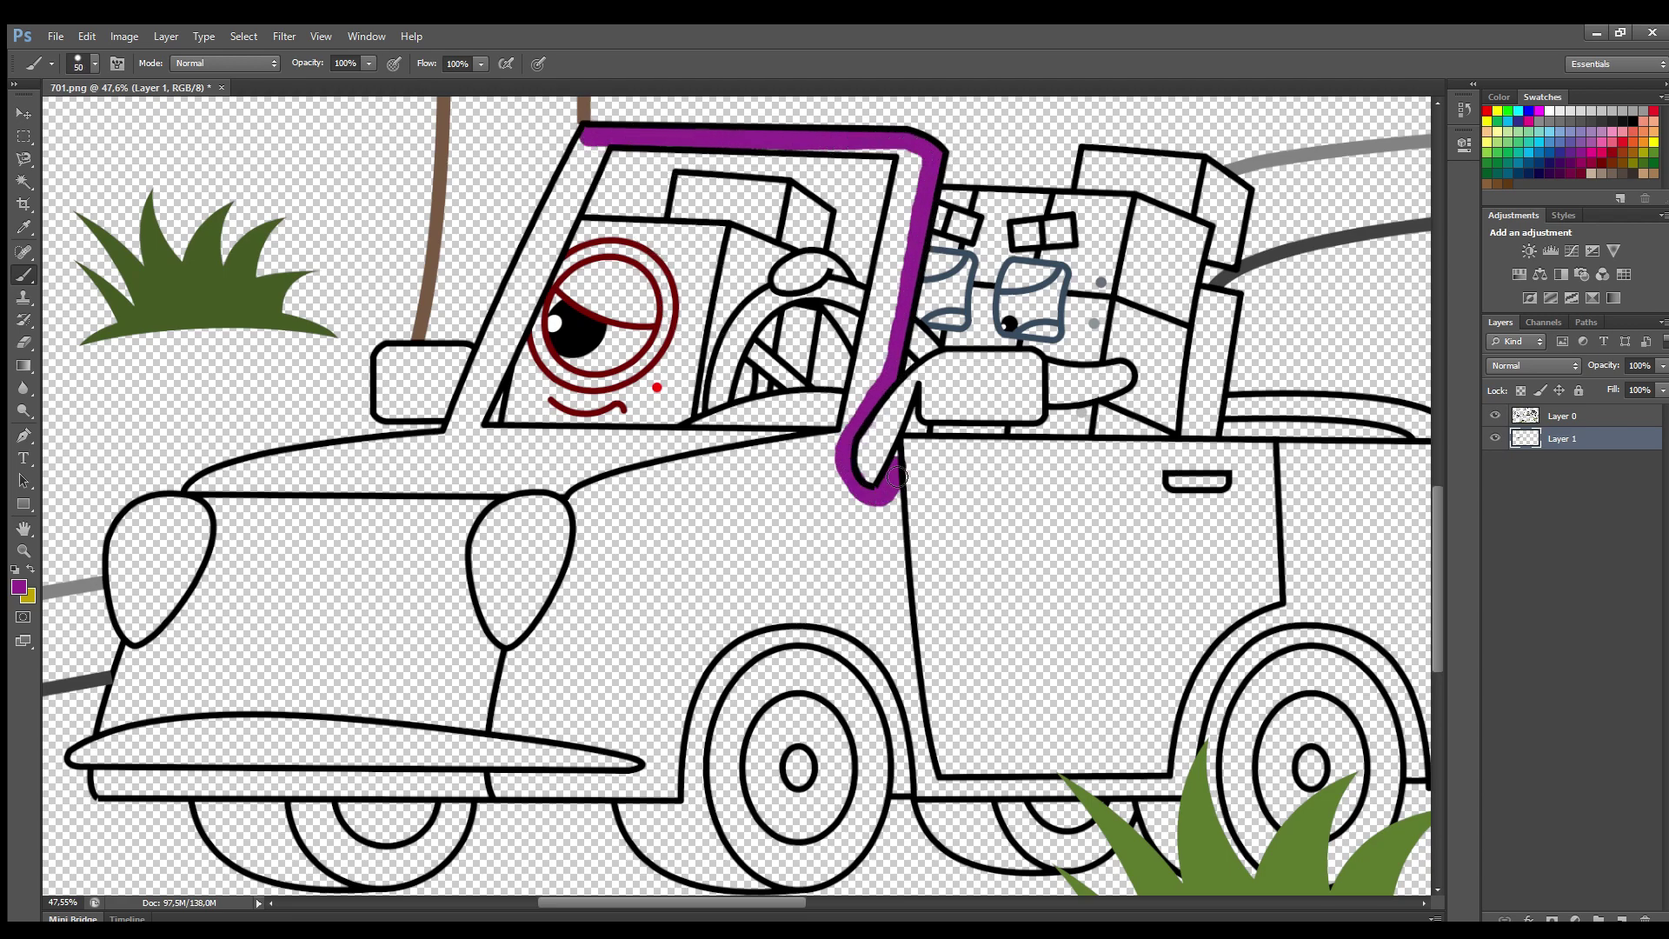
- Paint the first car's hood, fender, windshield frame, front sill and both side mirrors purple
mouse_move(928, 792)
left_mouse_down()
mouse_move(882, 652)
mouse_move(810, 625)
mouse_move(697, 678)
mouse_move(670, 789)
mouse_move(99, 787)
mouse_move(447, 787)
left_mouse_up()
mouse_move(650, 763)
left_mouse_down()
mouse_move(503, 727)
mouse_move(575, 515)
mouse_move(847, 427)
mouse_move(909, 156)
mouse_move(897, 255)
left_mouse_up()
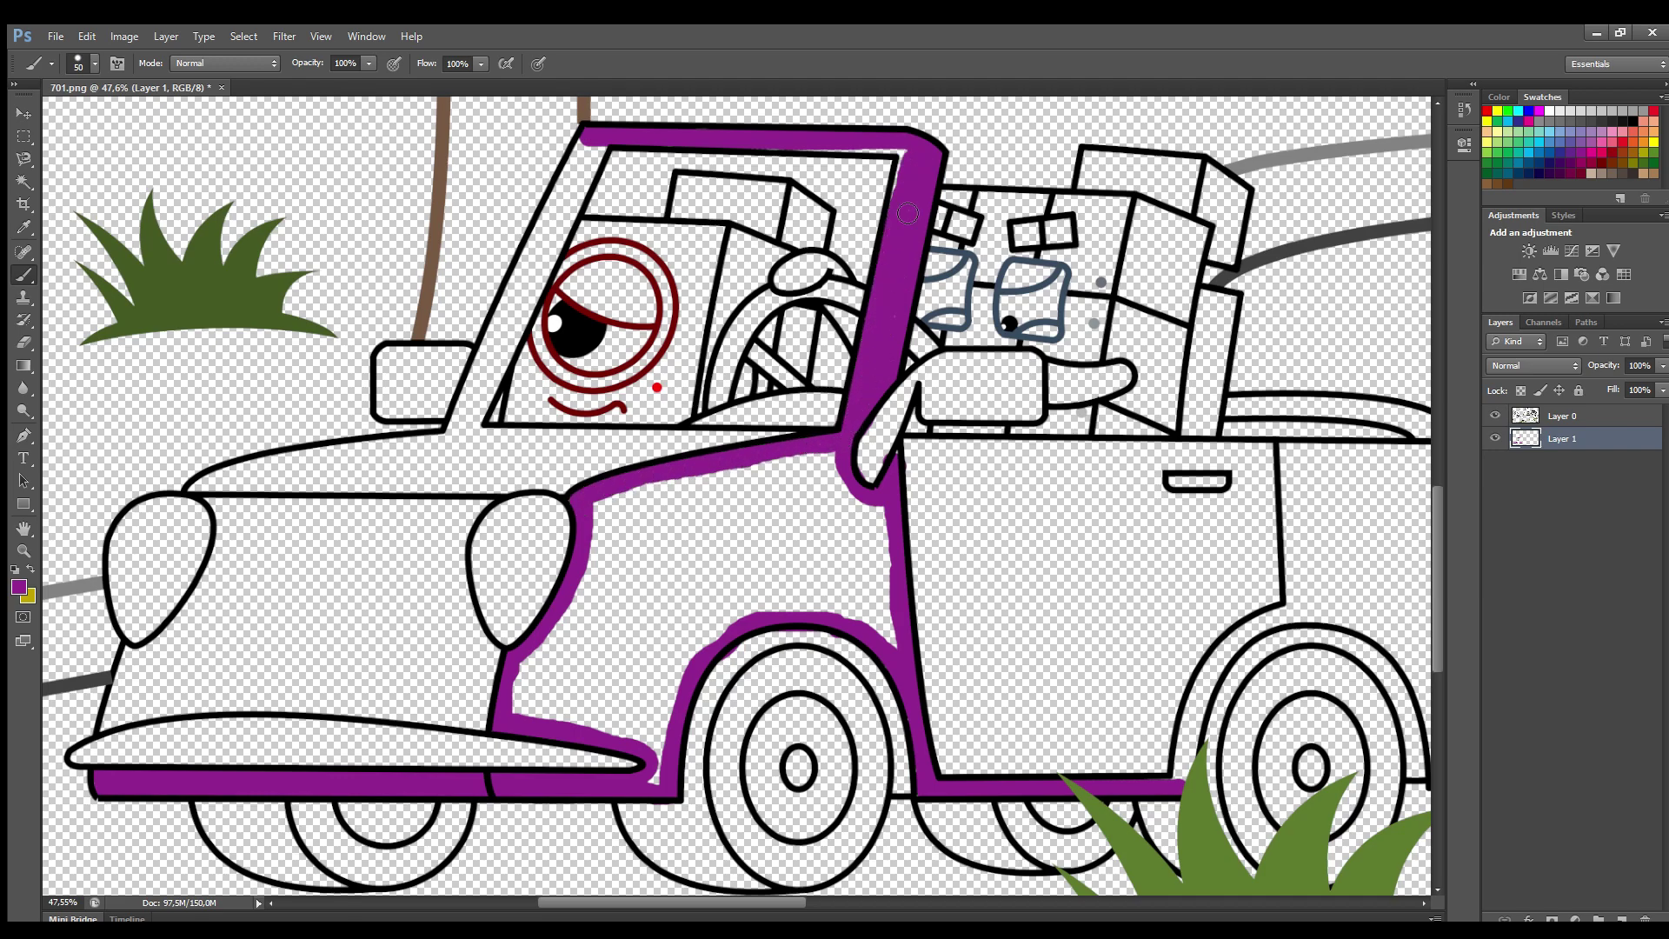
mouse_move(599, 144)
left_mouse_down()
mouse_move(507, 359)
mouse_move(585, 154)
mouse_move(489, 377)
mouse_move(453, 356)
mouse_move(393, 359)
mouse_move(391, 407)
mouse_move(456, 407)
mouse_move(403, 376)
mouse_move(471, 424)
mouse_move(202, 489)
mouse_move(464, 485)
mouse_move(600, 443)
mouse_move(799, 446)
mouse_move(871, 479)
mouse_move(893, 422)
mouse_move(957, 365)
mouse_move(1029, 363)
mouse_move(1036, 410)
mouse_move(946, 411)
mouse_move(1035, 388)
mouse_move(1029, 401)
mouse_move(935, 373)
mouse_move(845, 491)
mouse_move(892, 619)
mouse_move(887, 567)
mouse_move(896, 642)
mouse_move(728, 625)
mouse_move(664, 765)
mouse_move(527, 717)
mouse_move(615, 518)
mouse_move(834, 477)
mouse_move(866, 604)
mouse_move(659, 704)
mouse_move(592, 647)
mouse_move(760, 498)
mouse_move(733, 525)
mouse_move(796, 531)
mouse_move(716, 559)
mouse_move(834, 562)
mouse_move(656, 577)
mouse_move(640, 697)
mouse_move(686, 621)
mouse_move(489, 495)
mouse_move(502, 459)
mouse_move(625, 476)
mouse_move(350, 477)
mouse_move(443, 465)
mouse_move(229, 503)
mouse_move(223, 590)
mouse_move(107, 729)
mouse_move(217, 704)
mouse_move(485, 722)
mouse_move(500, 668)
mouse_move(465, 596)
mouse_move(497, 504)
mouse_move(253, 547)
mouse_move(217, 687)
mouse_move(443, 574)
mouse_move(446, 651)
mouse_move(316, 646)
left_mouse_up()
key("bracketright")
key("bracketright")
key("bracketright")
key("bracketright")
key("bracketright")
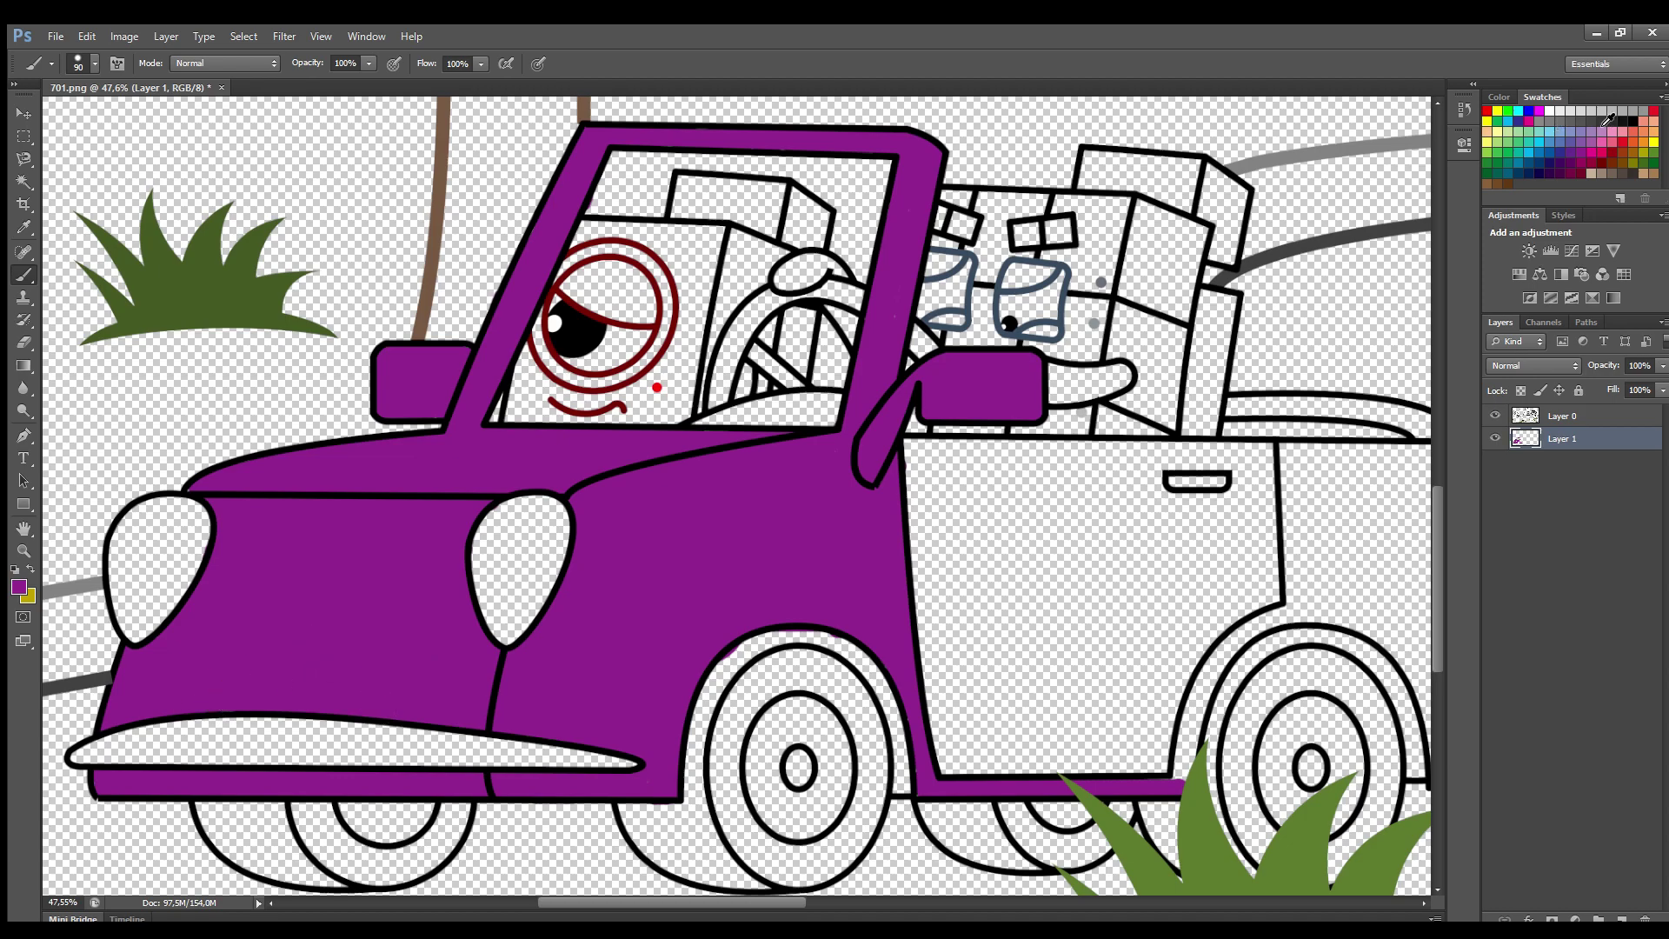
- Fill the first car's front bumper with medium grey
key("bracketleft")
key("bracketleft")
key("bracketleft")
key("bracketleft")
key("bracketleft")
mouse_move(76, 756)
left_mouse_down()
mouse_move(187, 730)
mouse_move(580, 757)
mouse_move(170, 746)
mouse_move(364, 750)
left_mouse_up()
key("bracketright")
key("bracketright")
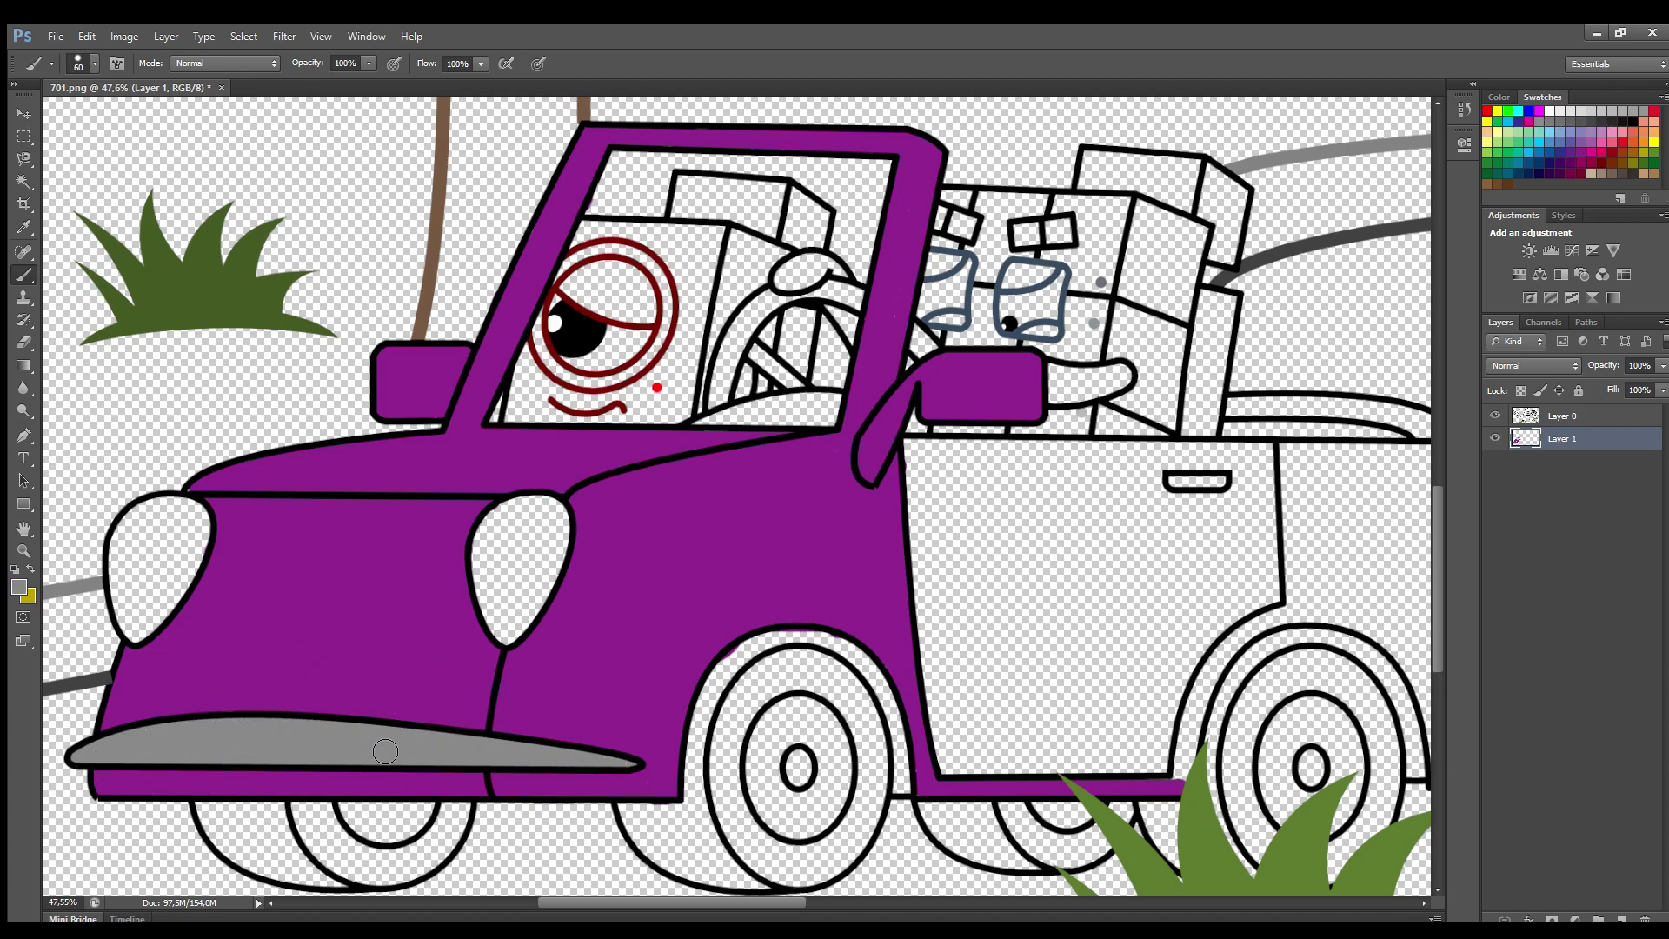
- Paint both headlights of the first car orange
left_click(1638, 131)
mouse_move(561, 509)
left_mouse_down()
mouse_move(565, 560)
mouse_move(508, 640)
mouse_move(486, 569)
mouse_move(545, 539)
mouse_move(513, 595)
left_mouse_up()
mouse_move(178, 506)
left_mouse_down()
mouse_move(155, 627)
mouse_move(126, 575)
mouse_move(147, 520)
mouse_move(183, 531)
mouse_move(146, 542)
left_mouse_up()
- Paint the far front wheel with a near-black tire tread and a dark grey wheel face
key("bracketleft")
key("bracketleft")
mouse_move(276, 813)
left_mouse_down()
mouse_move(333, 884)
mouse_move(242, 857)
mouse_move(284, 863)
mouse_move(250, 830)
left_mouse_up()
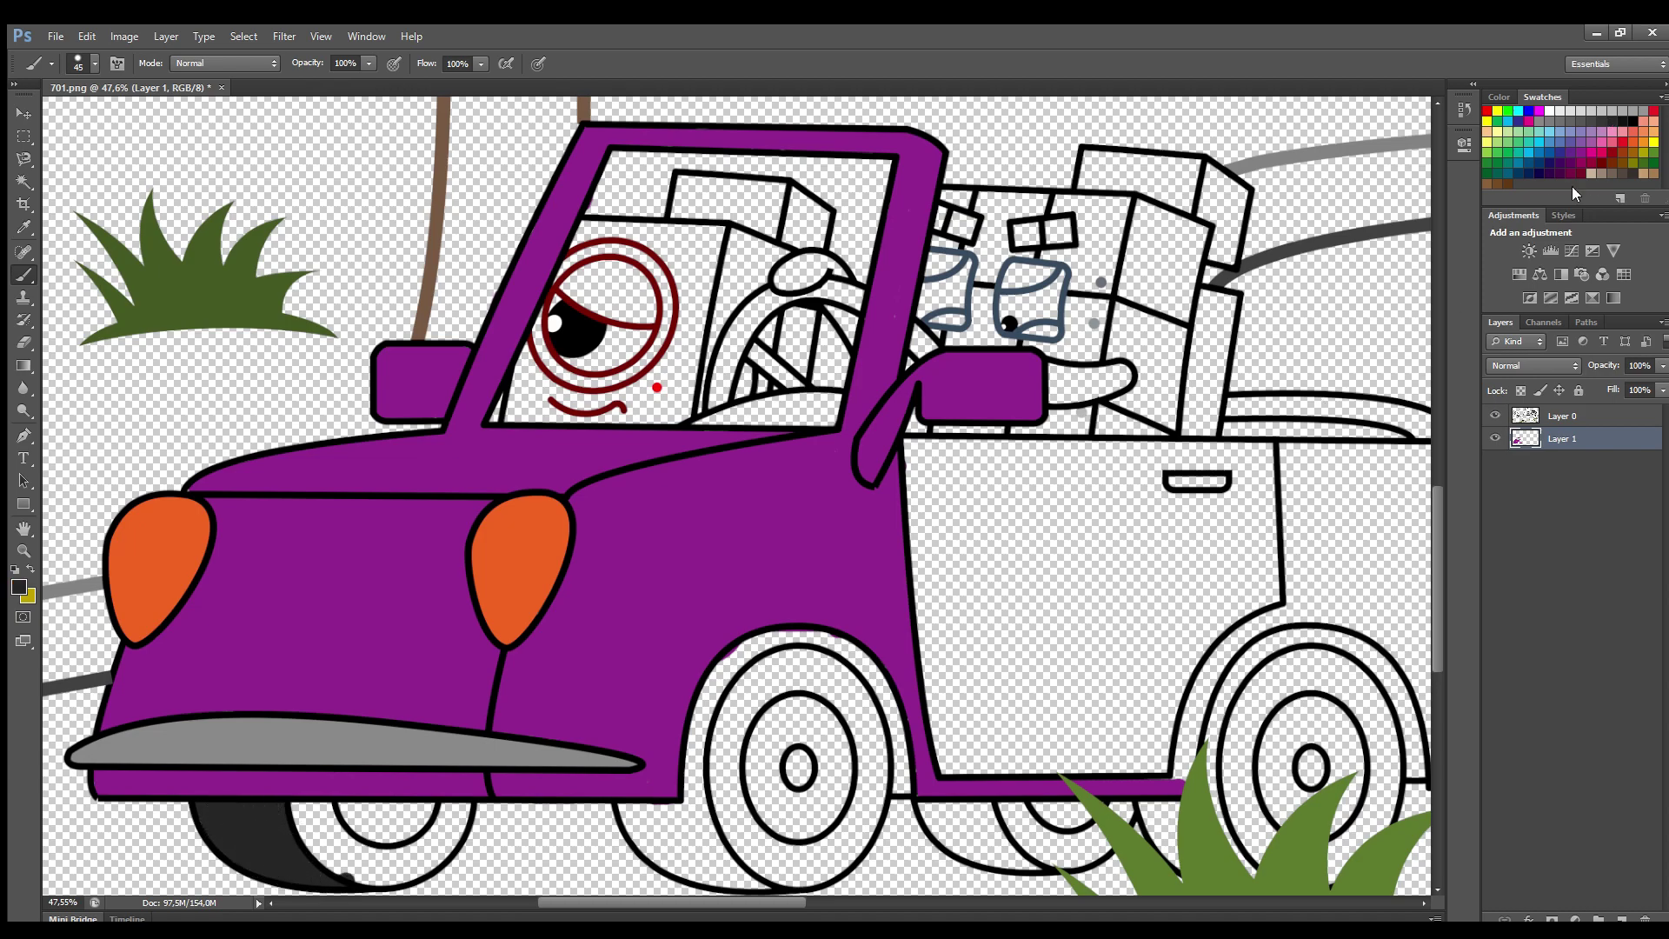
left_click_drag(347, 812, 368, 835)
left_click(1617, 119)
mouse_move(464, 810)
left_mouse_down()
mouse_move(433, 862)
mouse_move(337, 864)
mouse_move(301, 810)
mouse_move(422, 848)
mouse_move(322, 857)
left_mouse_up()
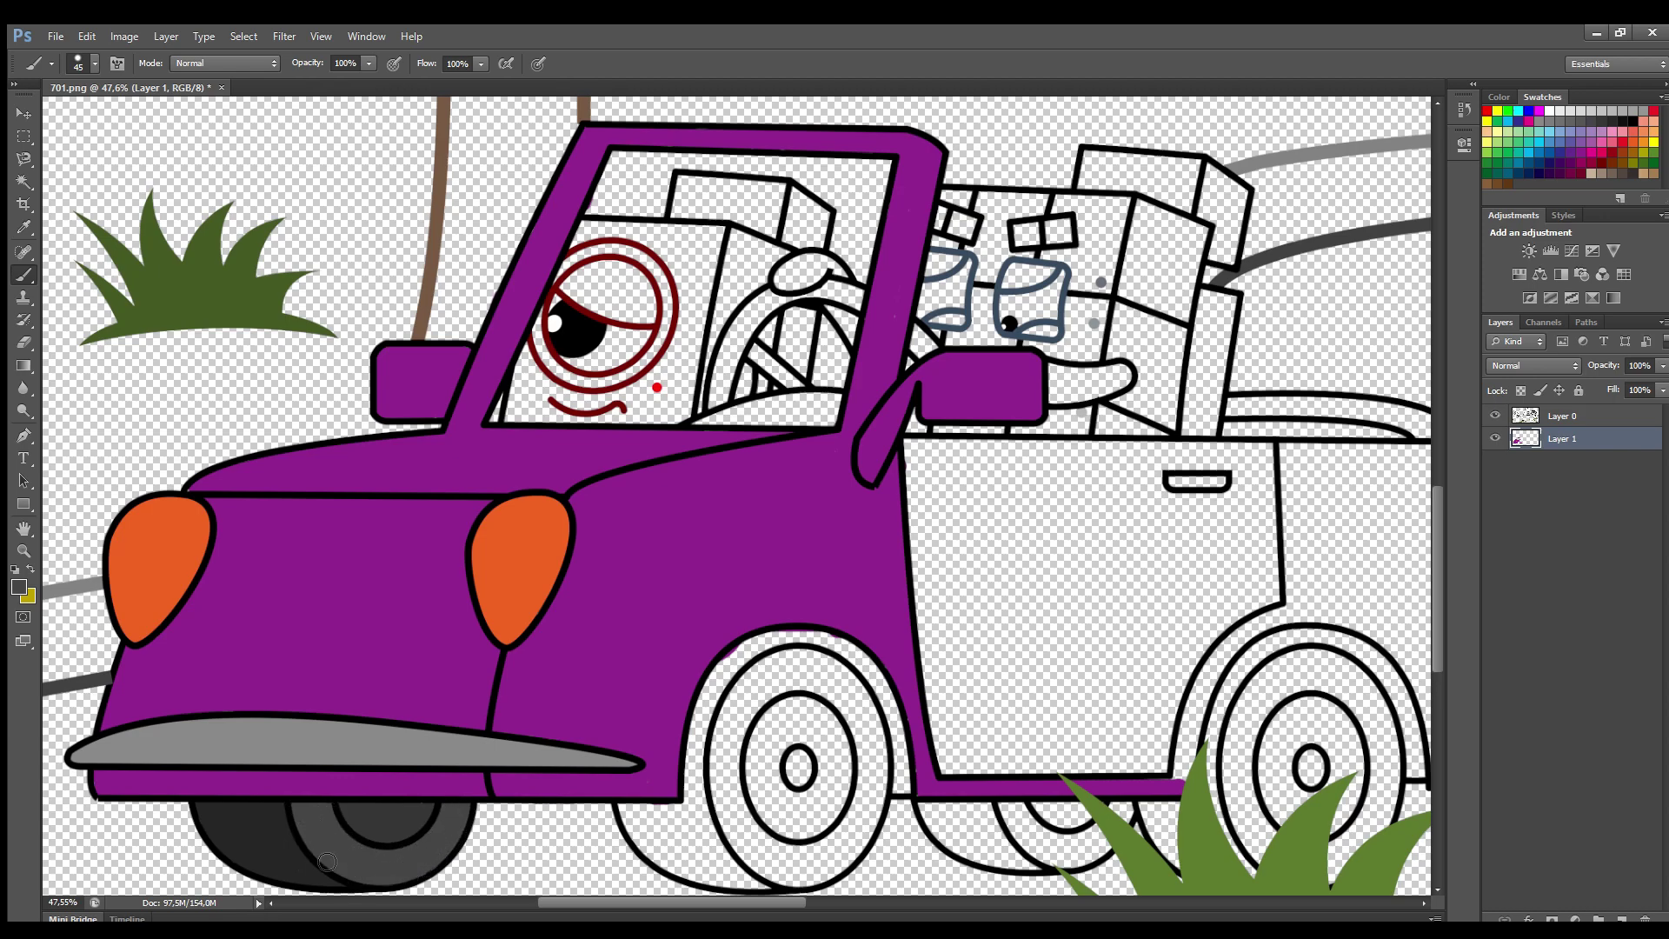
- Paint the near front wheel and its wheel arch in near-black and dark grey tones
mouse_move(744, 654)
left_mouse_down()
mouse_move(862, 661)
mouse_move(903, 752)
left_mouse_up()
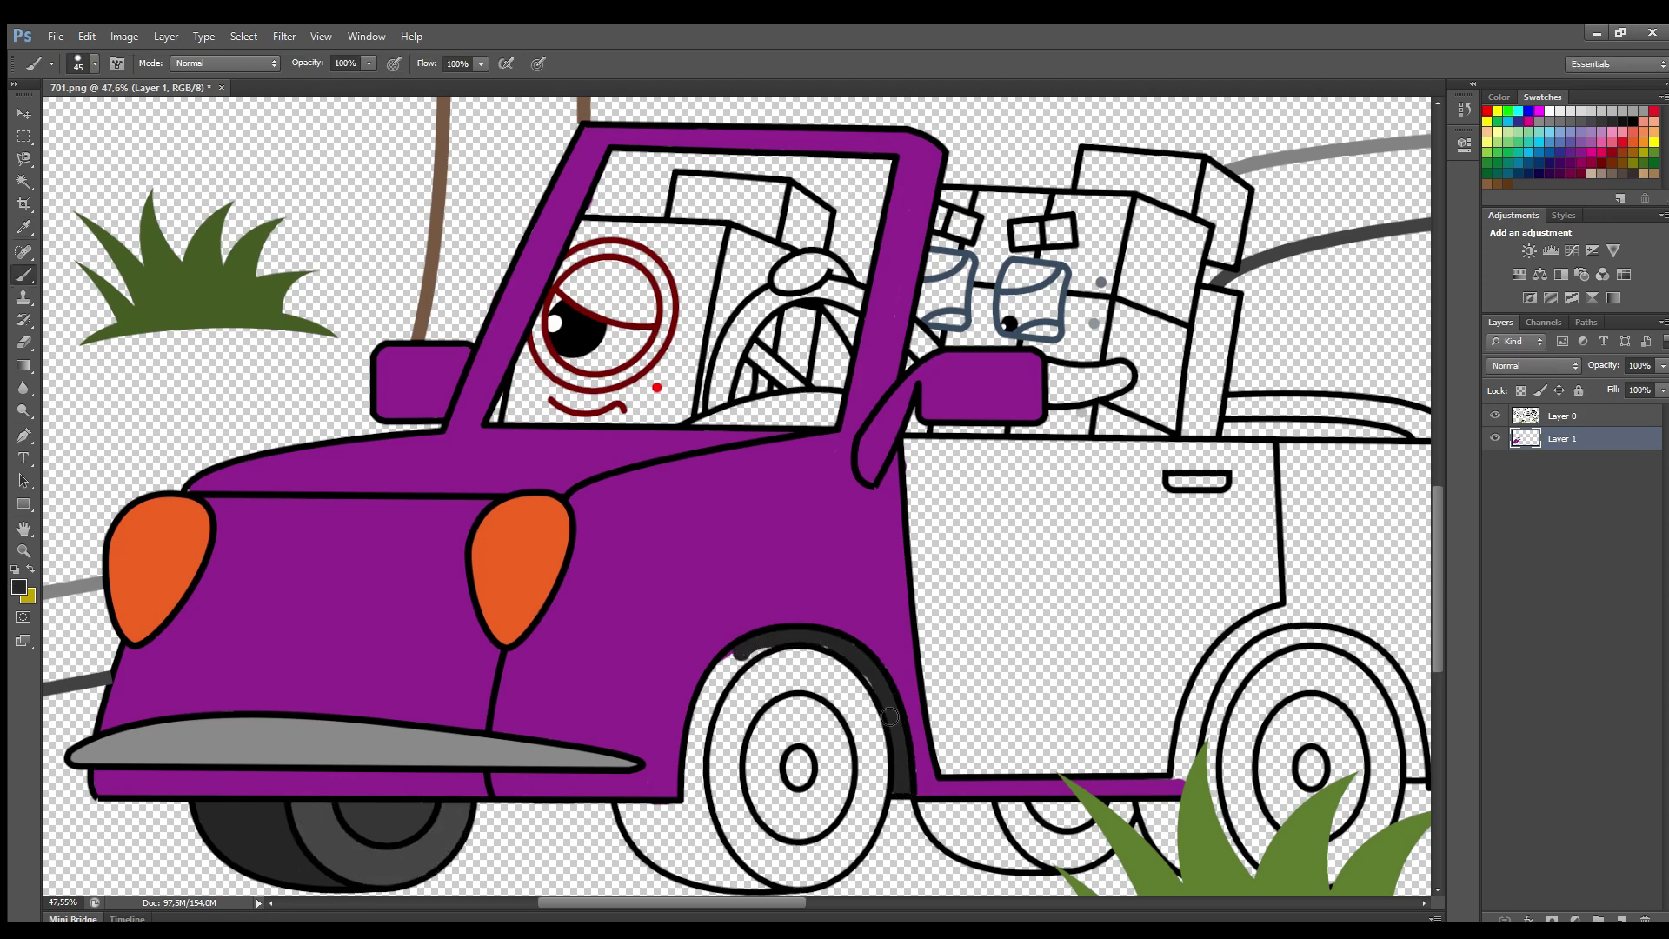
mouse_move(739, 659)
left_mouse_down()
mouse_move(700, 796)
mouse_move(710, 694)
mouse_move(703, 802)
mouse_move(747, 876)
mouse_move(675, 865)
mouse_move(626, 810)
mouse_move(723, 876)
left_mouse_up()
key("bracketright")
mouse_move(808, 653)
left_mouse_down()
mouse_move(861, 692)
mouse_move(882, 789)
mouse_move(810, 883)
mouse_move(722, 798)
mouse_move(754, 684)
mouse_move(850, 710)
mouse_move(870, 756)
mouse_move(839, 849)
mouse_move(772, 861)
mouse_move(741, 783)
mouse_move(772, 693)
mouse_move(823, 680)
mouse_move(847, 766)
mouse_move(814, 834)
mouse_move(763, 791)
mouse_move(782, 717)
mouse_move(832, 790)
mouse_move(775, 764)
left_mouse_up()
key("bracketright")
left_click(899, 778, "alt")
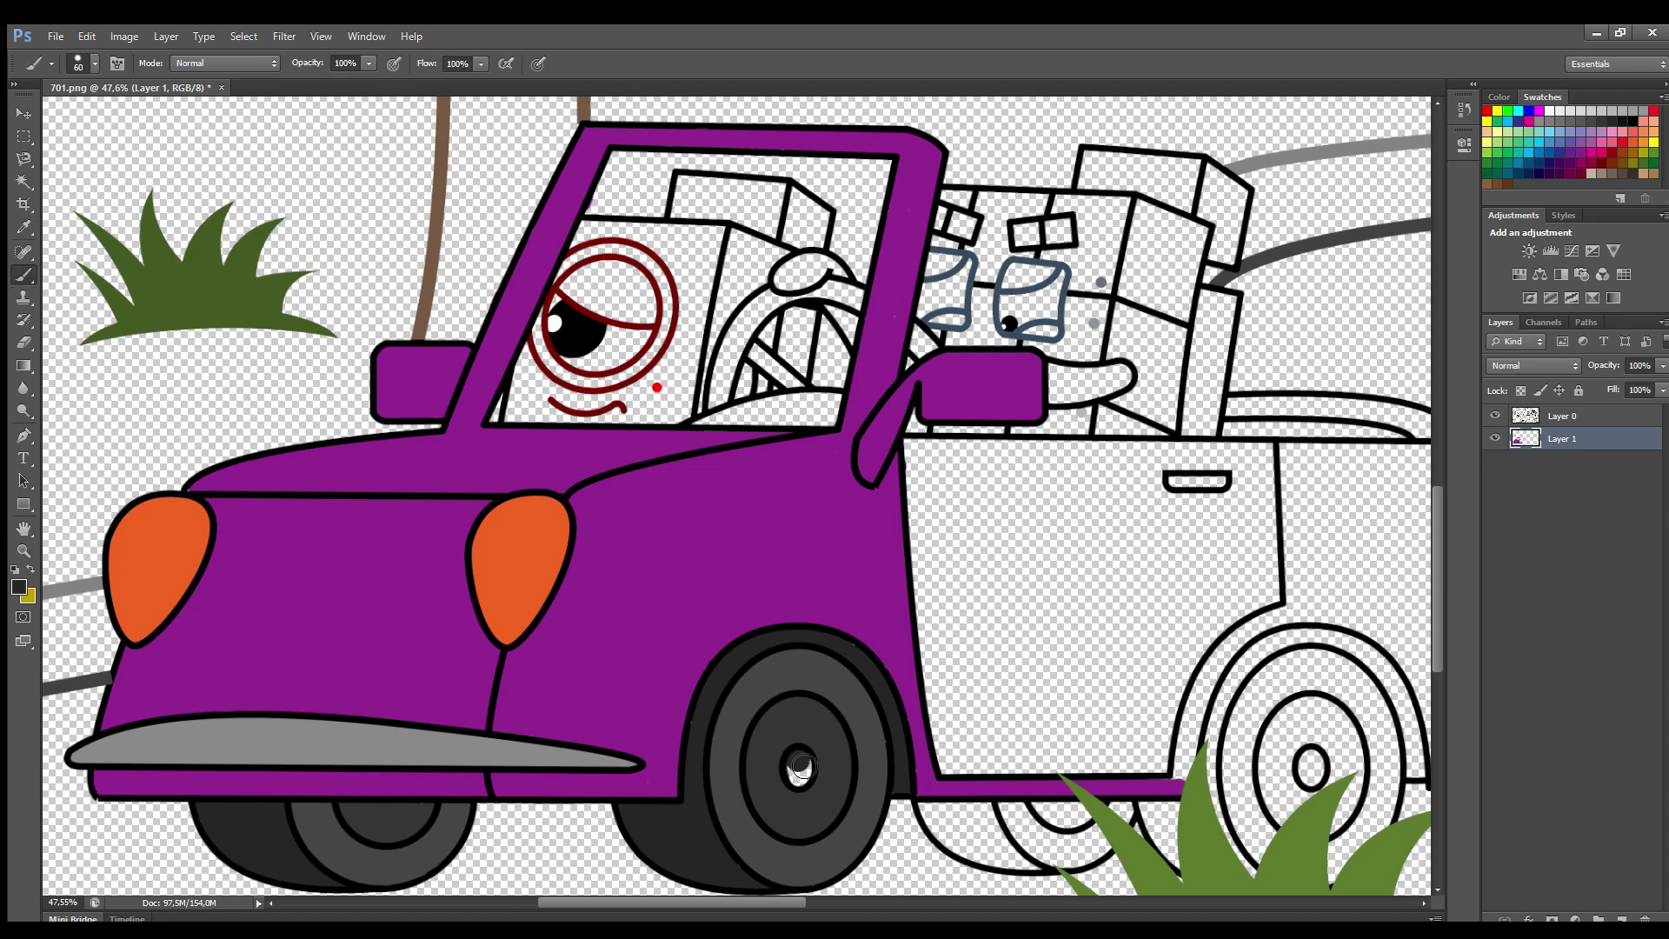
- Fill the near front wheel's hub dark and paint the far rear wheel's tire near-black
key("bracketleft")
key("bracketleft")
key("bracketleft")
mouse_move(979, 804)
left_mouse_down()
mouse_move(1033, 869)
mouse_move(976, 857)
mouse_move(943, 809)
mouse_move(942, 856)
mouse_move(1023, 800)
mouse_move(1060, 842)
mouse_move(1112, 817)
mouse_move(1077, 866)
mouse_move(1008, 809)
mouse_move(1023, 839)
left_mouse_up()
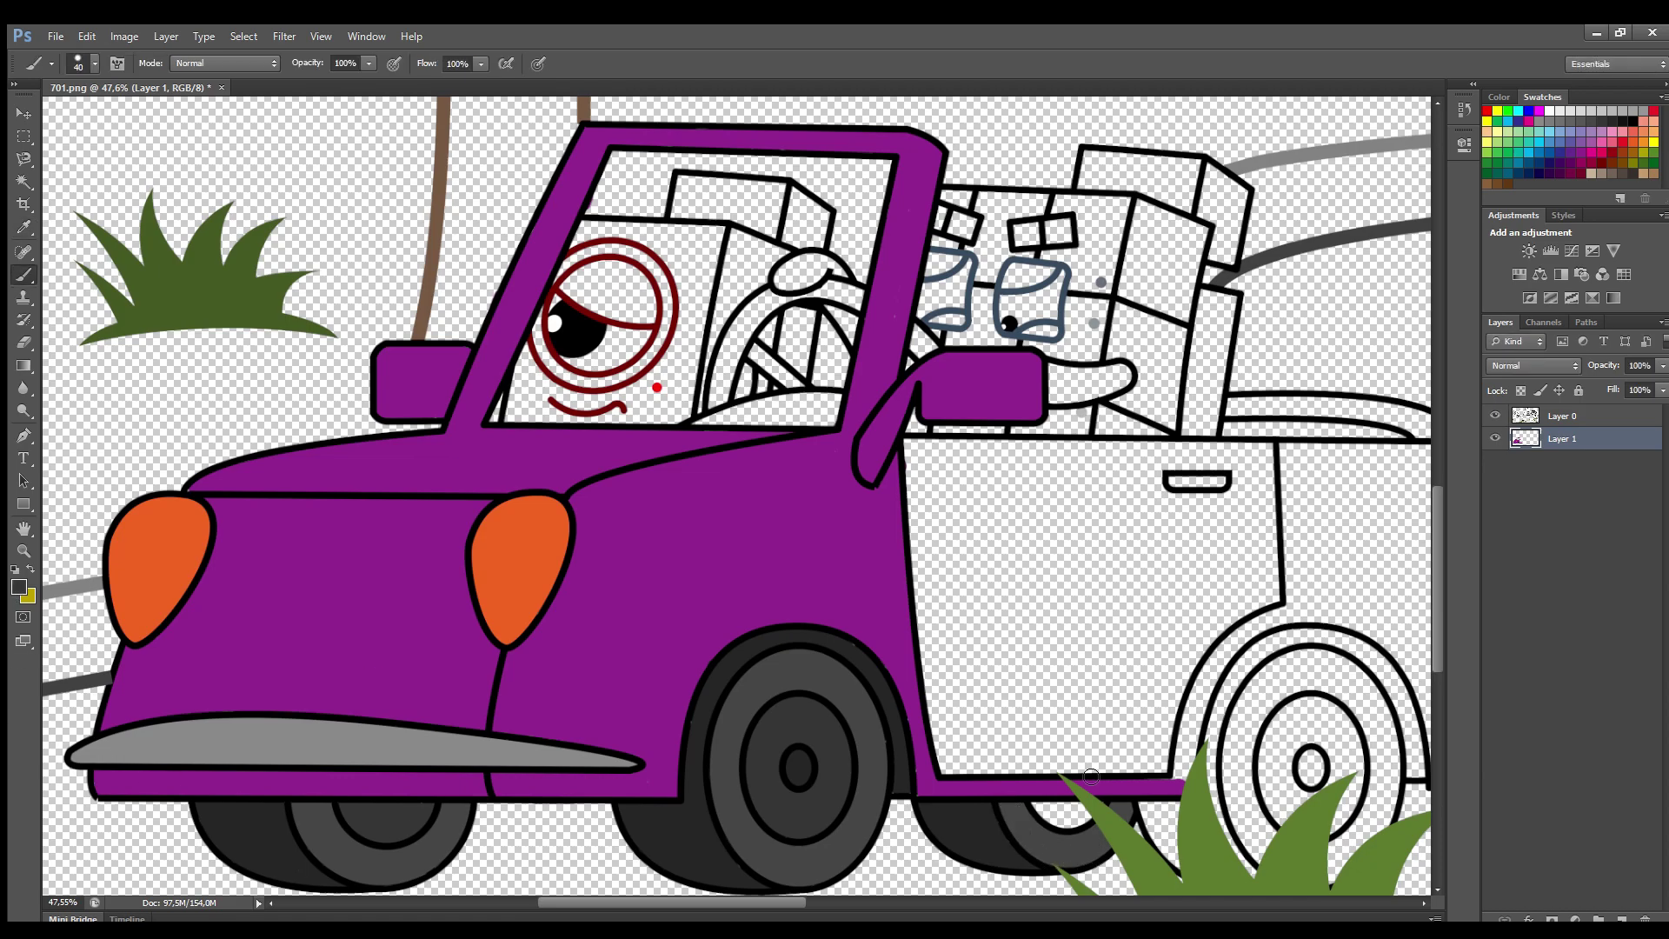
- Paint the near rear wheel and its wheel arch with the same dark grey and near-black tones as the front wheel
key("bracketright")
key("bracketright")
mouse_move(1336, 713)
left_mouse_down()
mouse_move(1351, 812)
mouse_move(1268, 797)
mouse_move(1272, 748)
mouse_move(1310, 708)
mouse_move(1347, 770)
mouse_move(1288, 786)
mouse_move(1341, 761)
mouse_move(1303, 816)
left_mouse_up()
mouse_move(1321, 659)
left_mouse_down()
mouse_move(1378, 699)
mouse_move(1343, 873)
mouse_move(1237, 788)
mouse_move(1329, 661)
mouse_move(1373, 799)
mouse_move(1260, 821)
mouse_move(1323, 687)
left_mouse_up()
left_click(674, 830, "alt")
left_click_drag(1309, 756, 1314, 781)
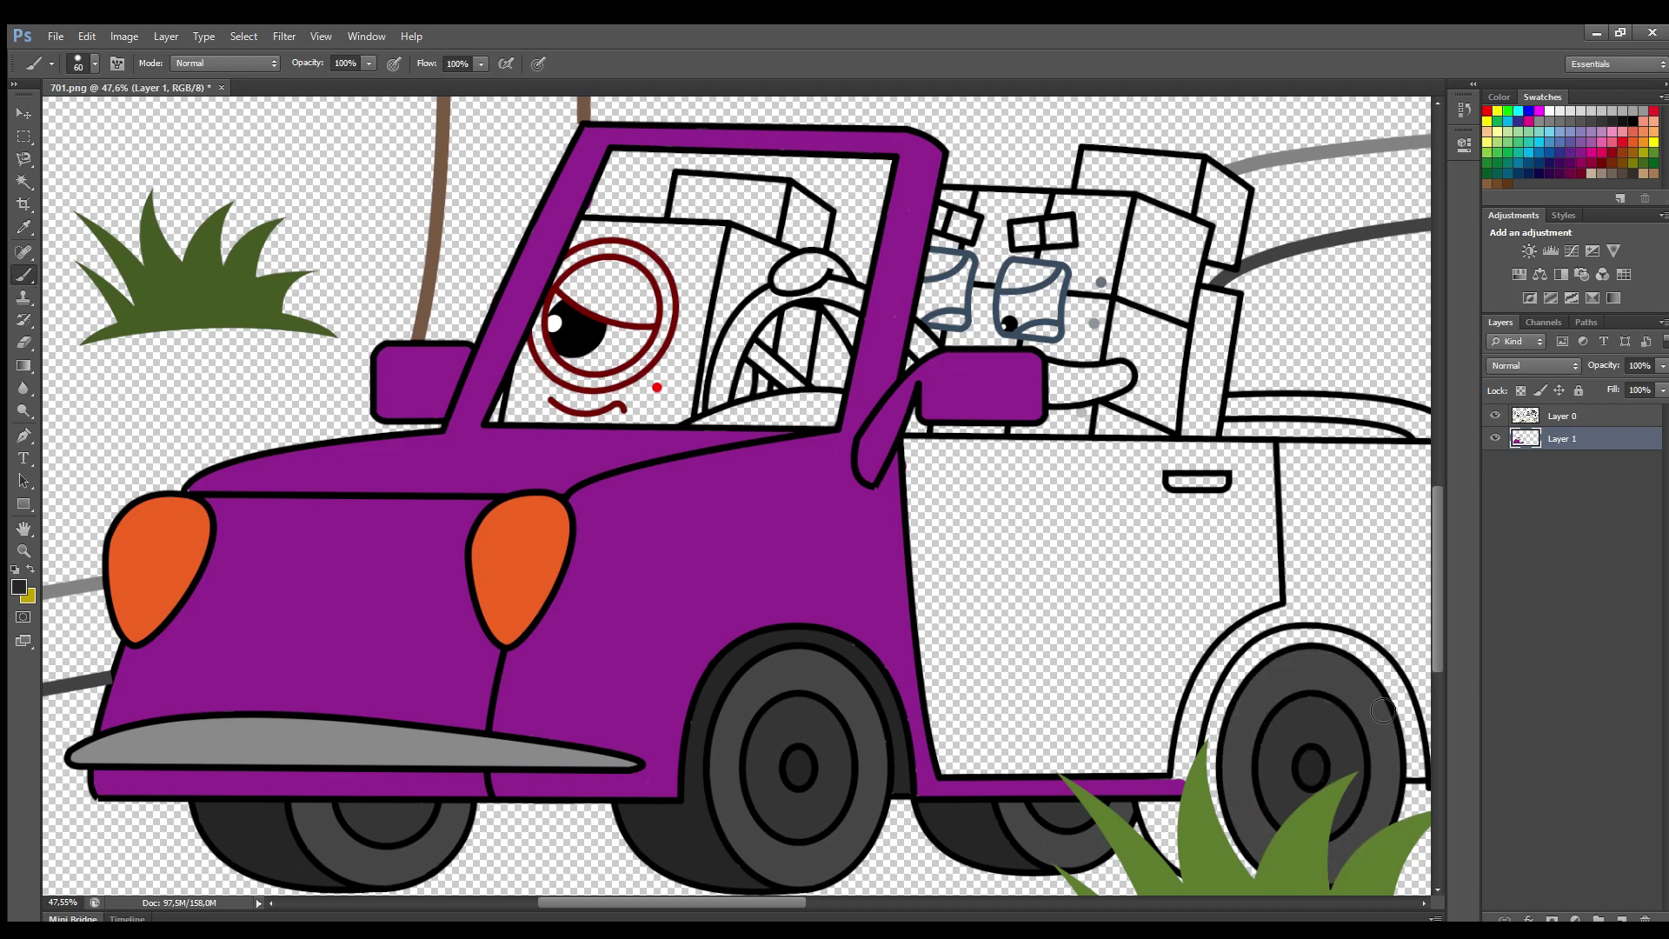
mouse_move(1415, 770)
left_mouse_down()
mouse_move(1291, 629)
mouse_move(1223, 706)
mouse_move(1238, 857)
left_mouse_up()
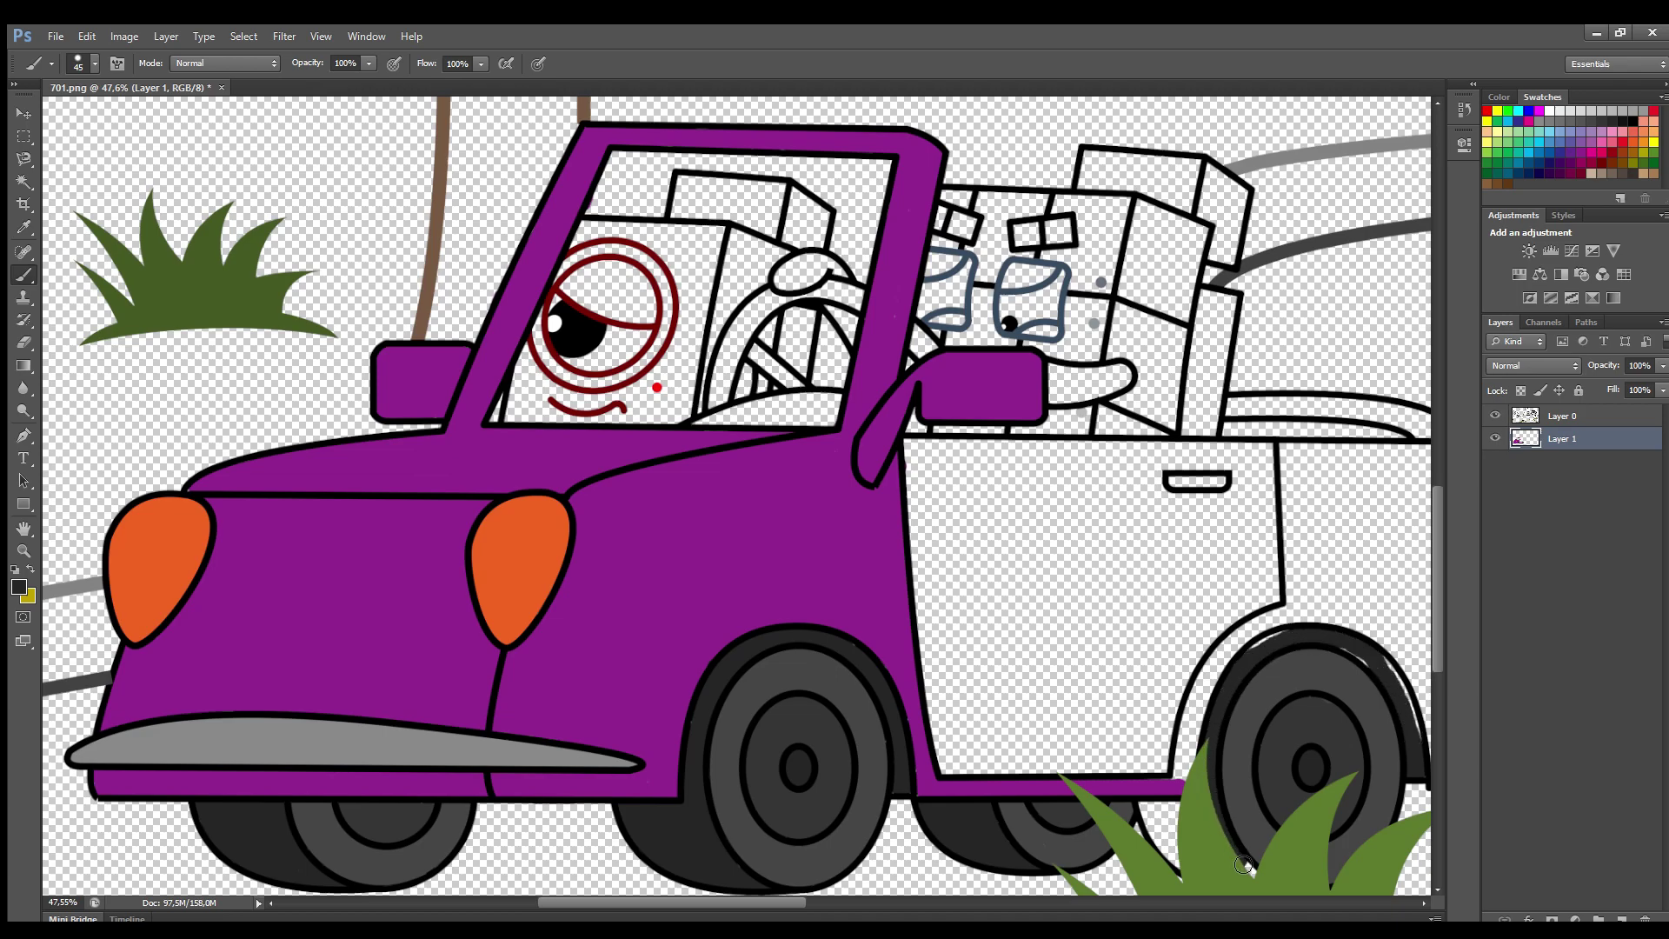
left_click_drag(1153, 824, 1184, 826)
left_click_drag(1406, 711, 1414, 731)
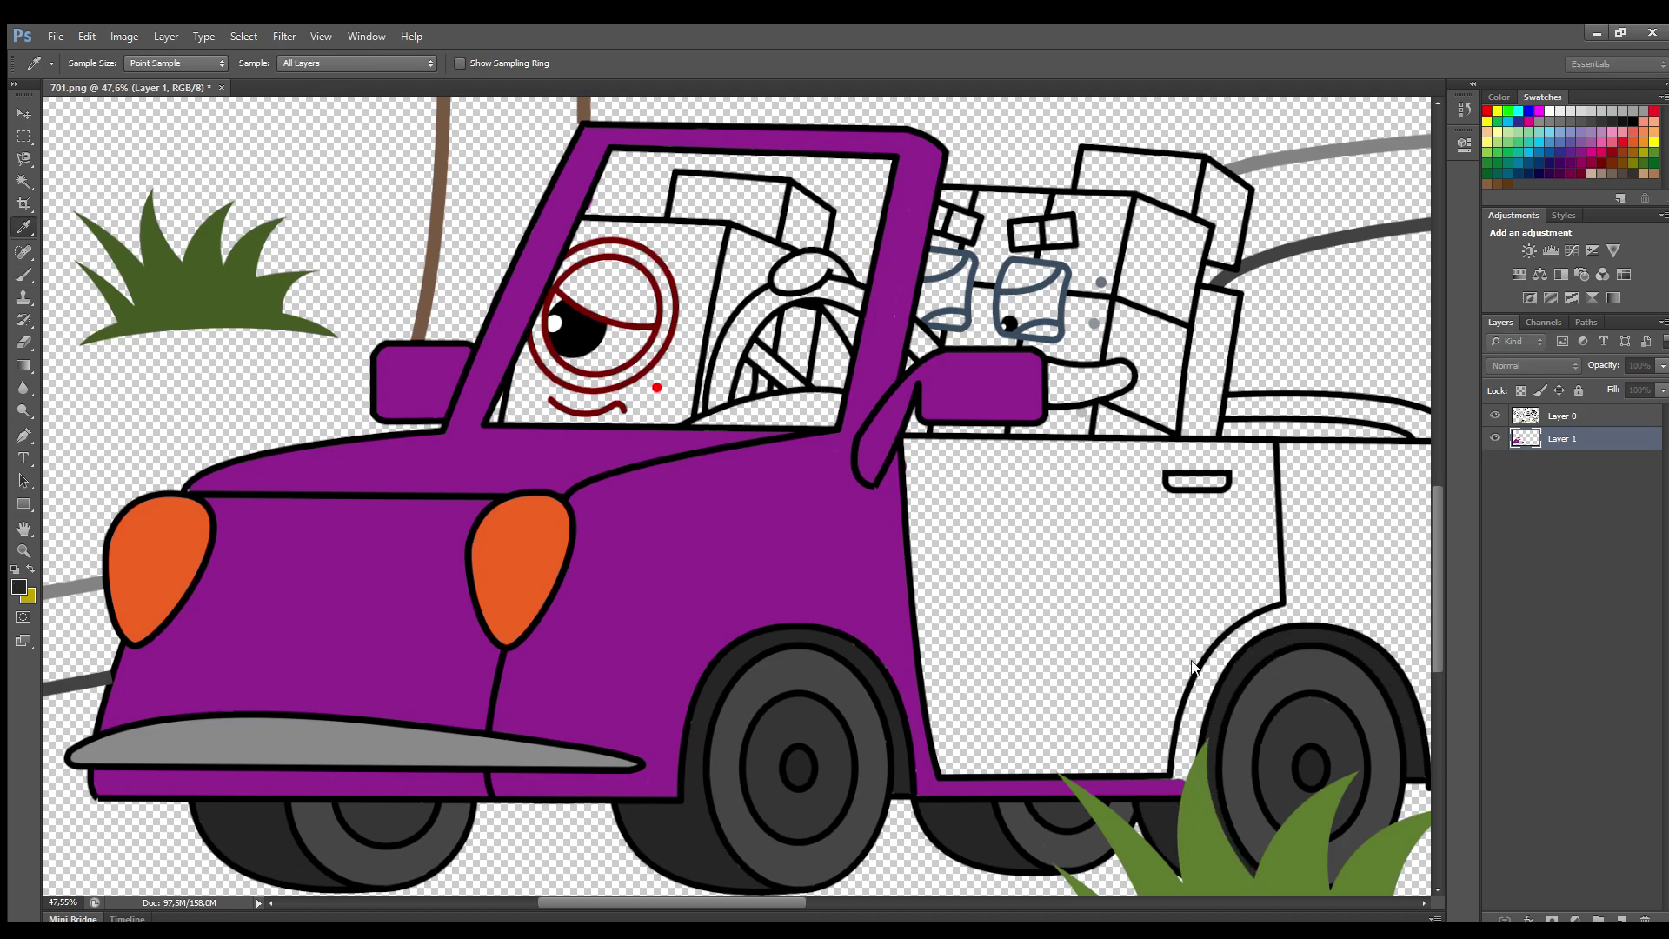
- Paint the first car's door and rear body purple and its tail light red
left_click_drag(697, 903, 728, 903)
left_click(730, 556, "alt")
key("bracketright")
key("bracketright")
key("bracketright")
mouse_move(753, 452)
left_mouse_down()
mouse_move(1316, 463)
mouse_move(1384, 542)
mouse_move(1352, 743)
mouse_move(1301, 783)
mouse_move(1255, 650)
mouse_move(1178, 618)
mouse_move(1094, 647)
mouse_move(1028, 774)
mouse_move(833, 751)
mouse_move(994, 740)
mouse_move(870, 722)
mouse_move(943, 715)
mouse_move(917, 701)
mouse_move(938, 664)
mouse_move(1105, 625)
mouse_move(1287, 653)
mouse_move(1325, 762)
mouse_move(1364, 559)
mouse_move(1214, 487)
mouse_move(1052, 499)
mouse_move(1334, 535)
mouse_move(1317, 595)
mouse_move(1069, 521)
mouse_move(852, 485)
mouse_move(774, 603)
mouse_move(1030, 648)
mouse_move(822, 611)
mouse_move(1092, 606)
mouse_move(1291, 564)
mouse_move(1024, 550)
mouse_move(1191, 592)
mouse_move(1042, 584)
mouse_move(792, 535)
mouse_move(942, 533)
mouse_move(999, 543)
left_mouse_up()
key("bracketright")
key("bracketright")
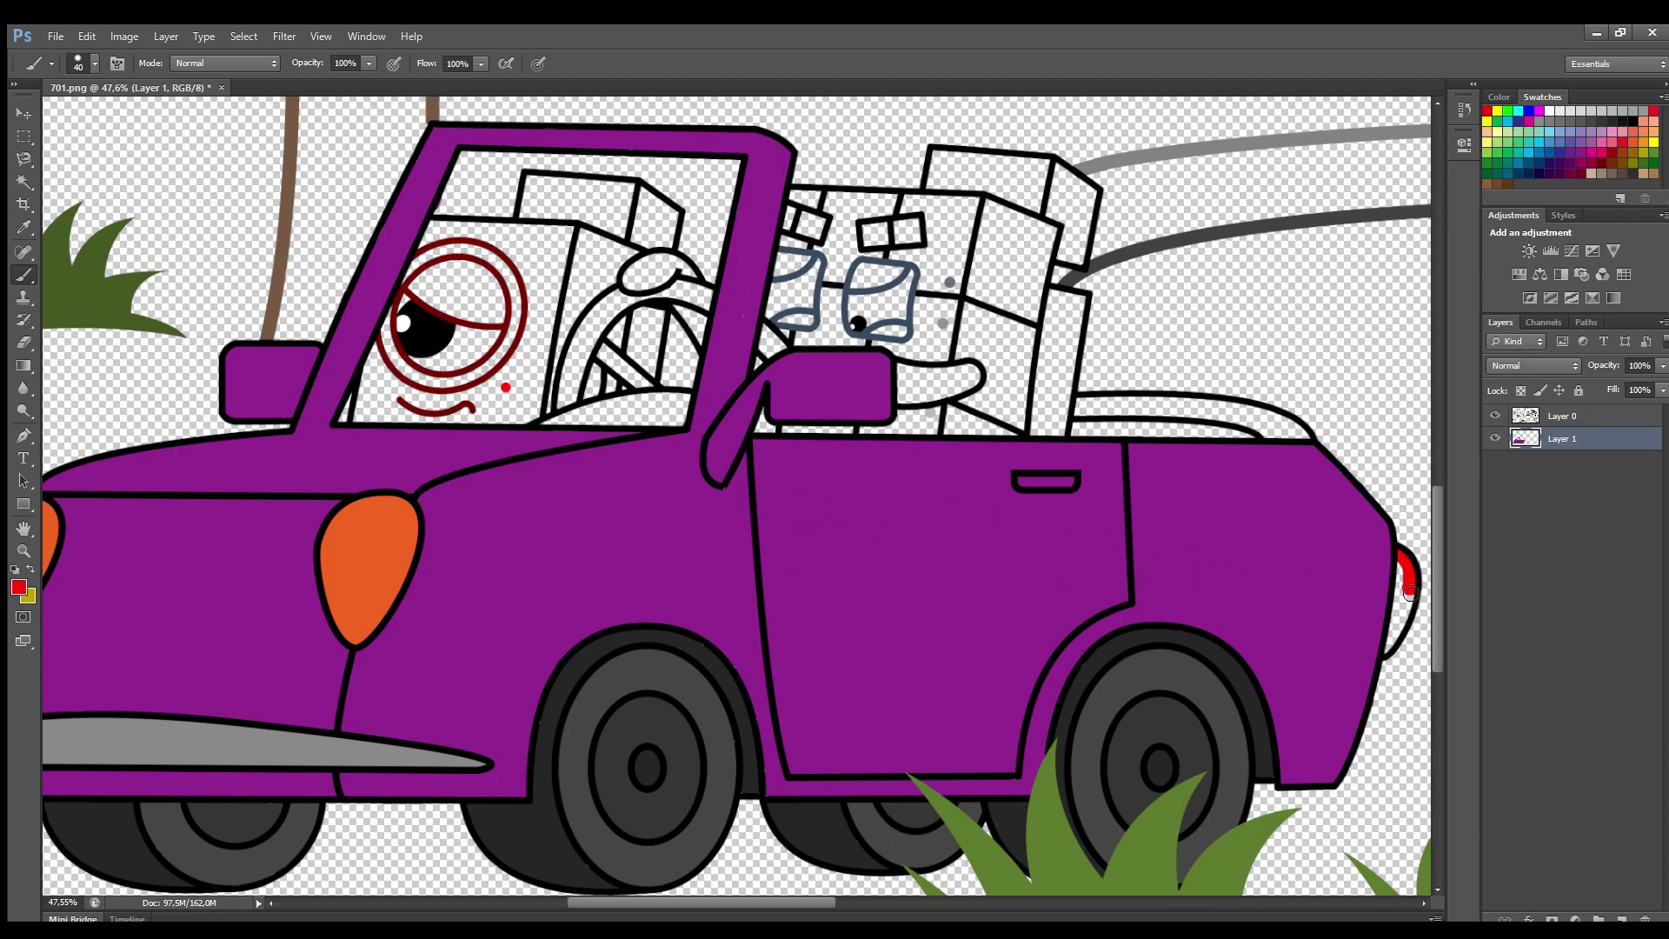
left_click_drag(1390, 648, 1398, 565)
- Paint the raised rim behind the cargo purple and its inner strip grey
left_click(1255, 566, "alt")
mouse_move(1077, 404)
left_mouse_down()
mouse_move(1216, 408)
mouse_move(1173, 413)
left_mouse_up()
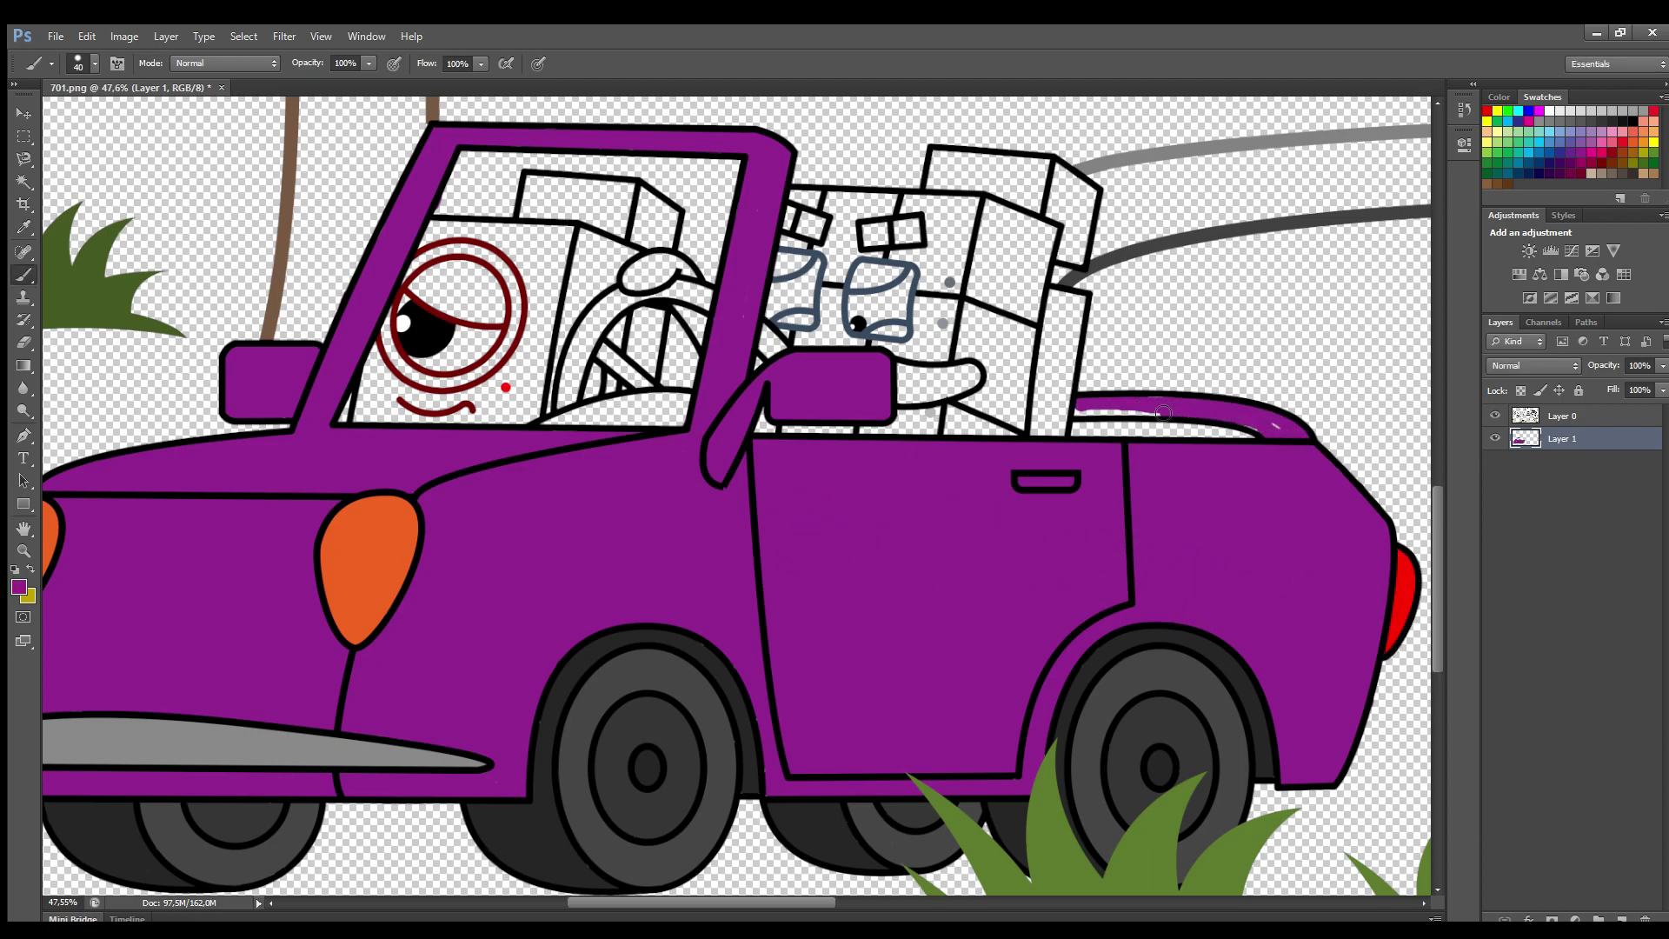
left_click(1269, 428, "alt")
left_click_drag(1073, 430, 1245, 434)
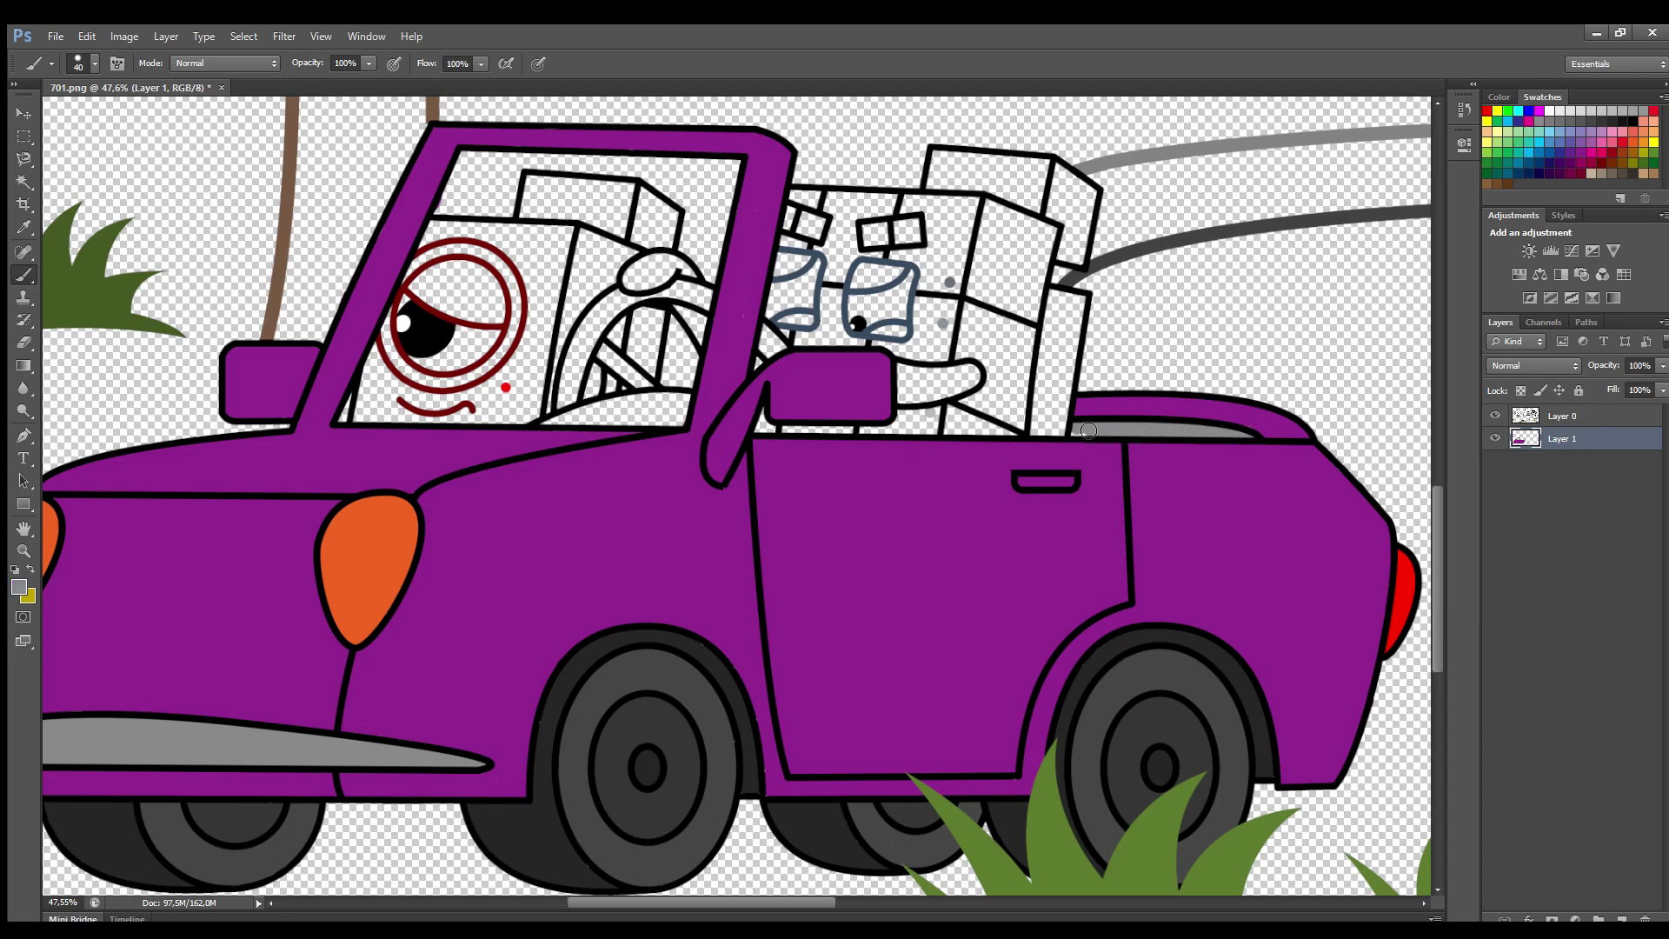
- Paint the stacked cargo boxes brown and the block passenger's upper blocks in slate grey shades
mouse_move(936, 162)
left_mouse_down()
mouse_move(1039, 196)
mouse_move(956, 205)
mouse_move(934, 170)
mouse_move(1087, 192)
mouse_move(1064, 252)
mouse_move(1078, 304)
mouse_move(1060, 434)
mouse_move(1052, 313)
mouse_move(1050, 423)
left_mouse_up()
left_click(949, 282, "alt")
mouse_move(793, 196)
left_mouse_down()
mouse_move(870, 196)
mouse_move(956, 280)
left_mouse_up()
mouse_move(821, 207)
left_mouse_down()
mouse_move(957, 209)
mouse_move(930, 259)
mouse_move(950, 230)
mouse_move(882, 257)
mouse_move(911, 213)
mouse_move(1048, 228)
mouse_move(1035, 320)
mouse_move(970, 295)
mouse_move(1021, 233)
mouse_move(985, 297)
mouse_move(1012, 287)
mouse_move(1029, 254)
mouse_move(942, 349)
mouse_move(915, 355)
mouse_move(930, 311)
mouse_move(898, 351)
left_mouse_up()
left_click(943, 323, "alt")
key("bracketleft")
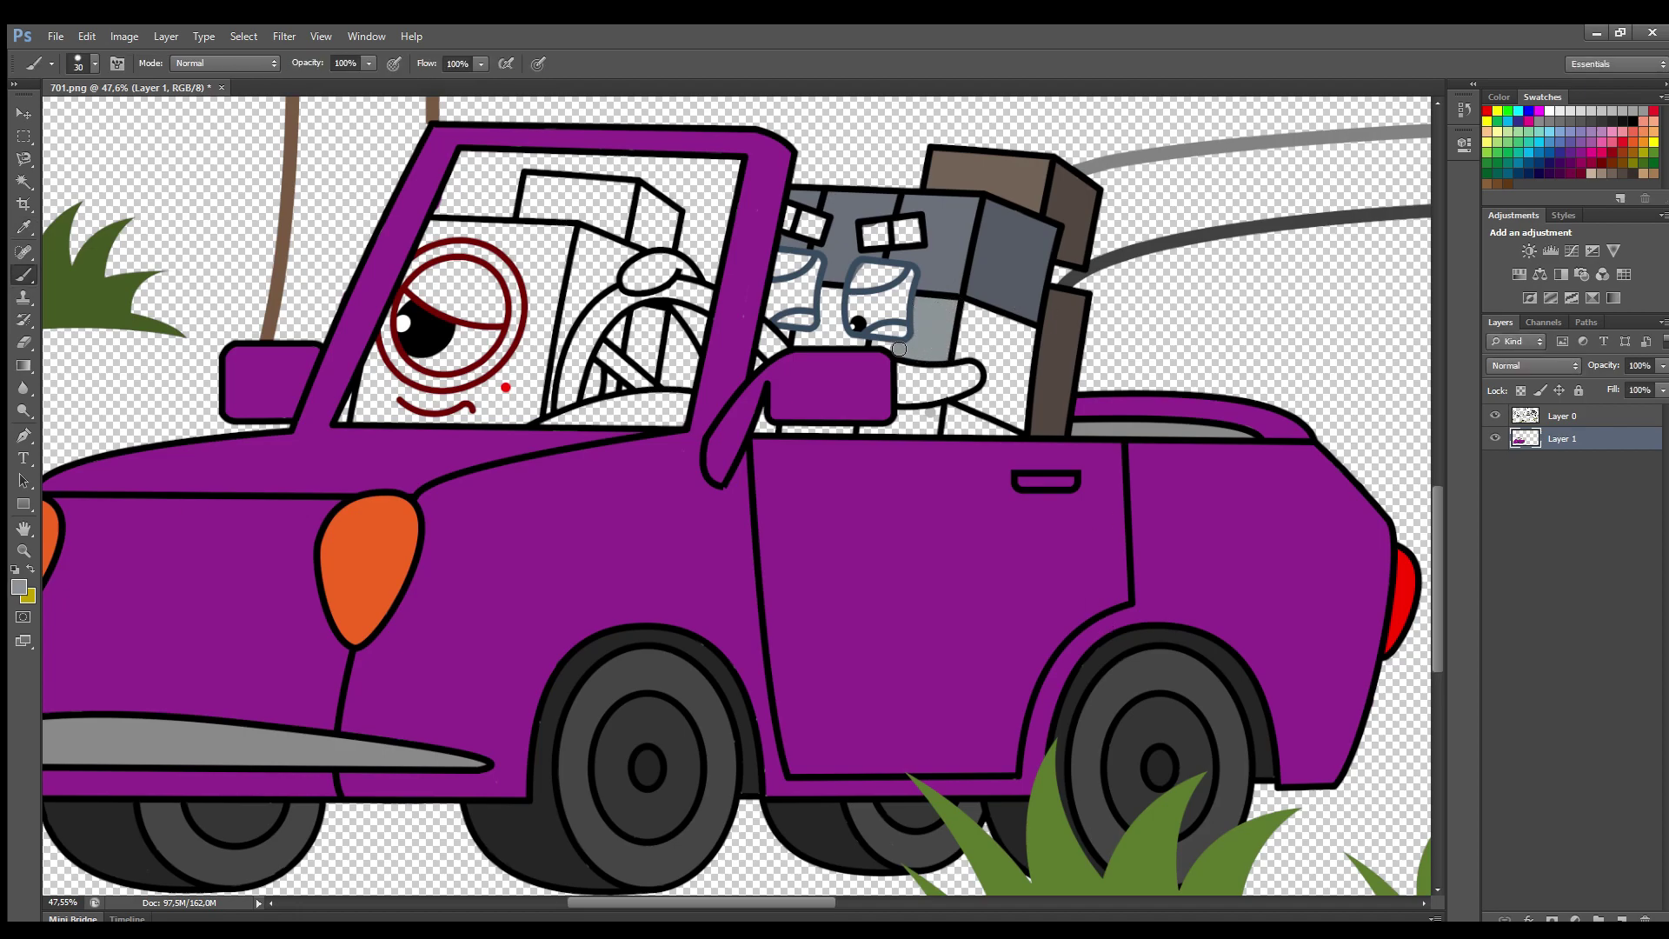
- Fill the block passenger's lower front and side blocks with lighter and darker grey
left_click(738, 748, "alt")
left_click_drag(967, 306, 956, 356)
mouse_move(986, 410)
left_mouse_down()
mouse_move(1025, 387)
mouse_move(1003, 319)
mouse_move(972, 310)
left_mouse_up()
key("bracketright")
key("bracketright")
key("bracketright")
key("bracketright")
mouse_move(971, 314)
left_mouse_down()
mouse_move(991, 365)
mouse_move(1013, 365)
left_mouse_up()
- Paint the block passenger's bottom row light grey and its eyebrows, eyelids and arm dark slate blue
left_click(17, 584)
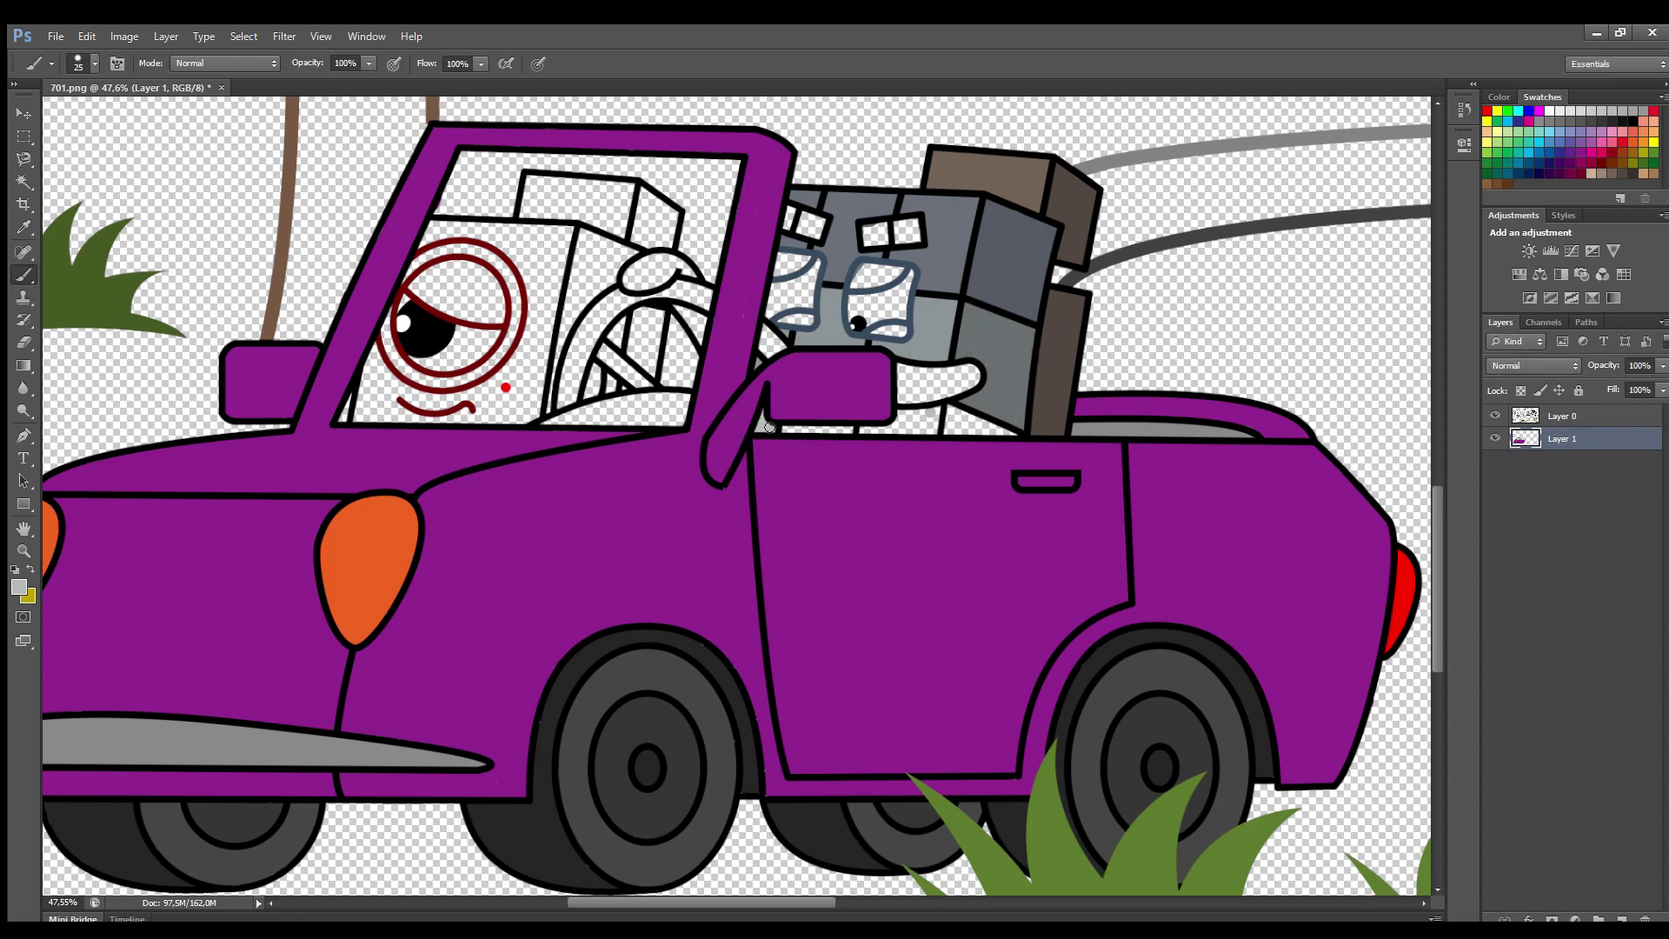
left_click_drag(920, 426, 906, 420)
left_click(19, 586)
left_click(726, 702)
left_click(1034, 639)
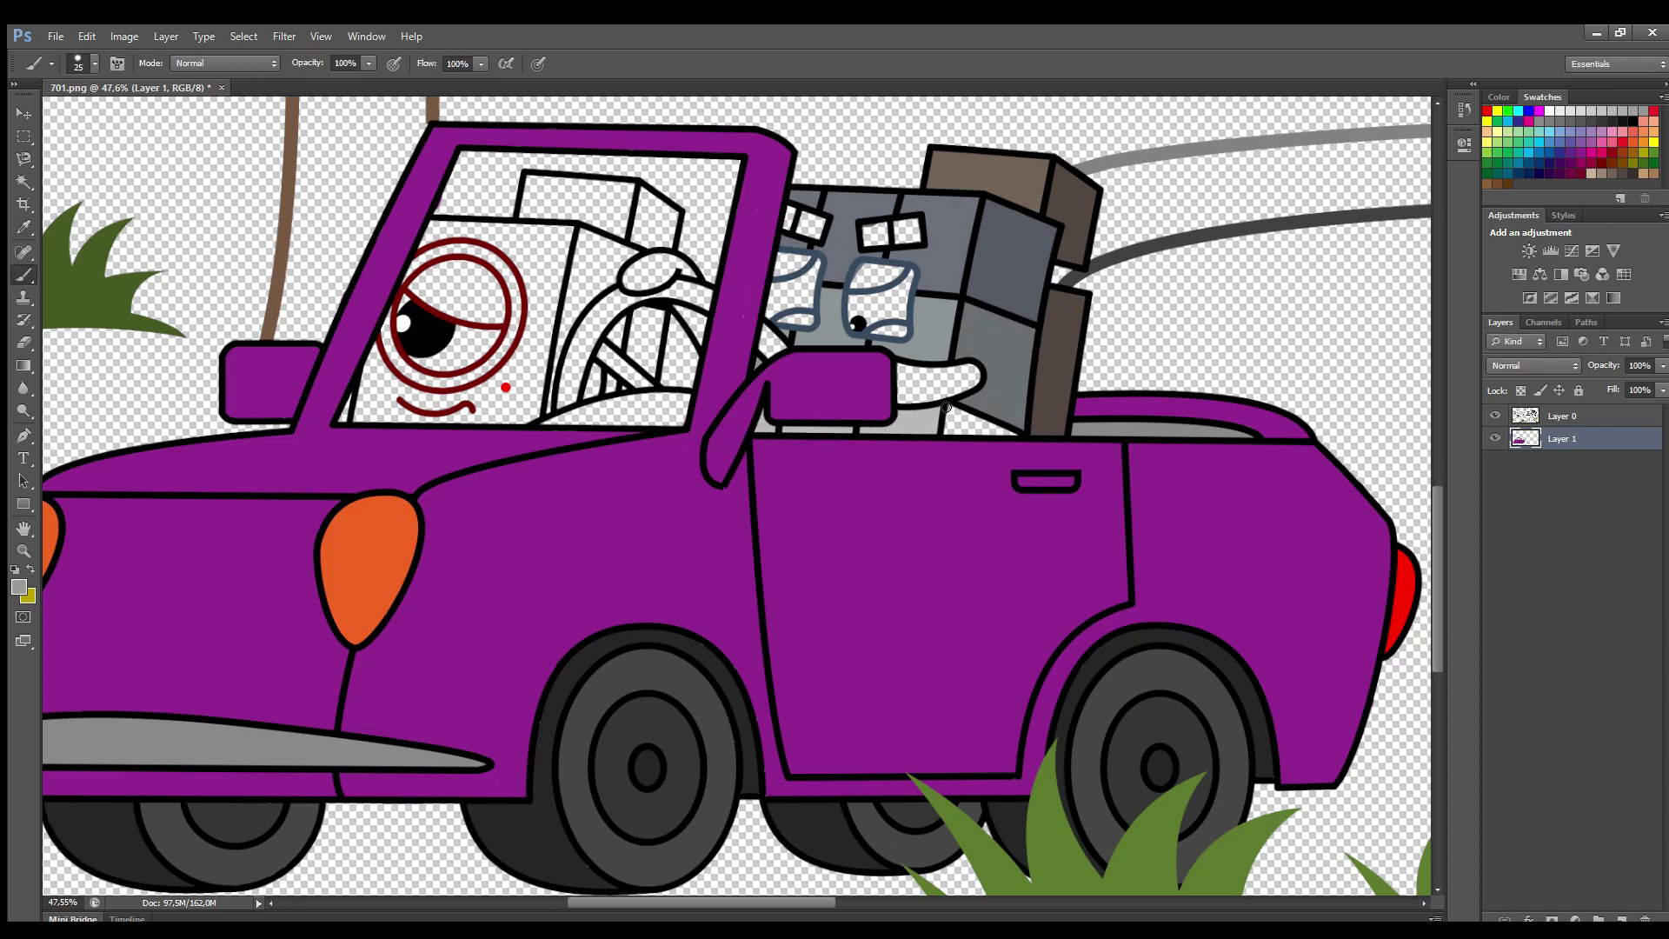
left_click(866, 243, "alt")
key("bracketright")
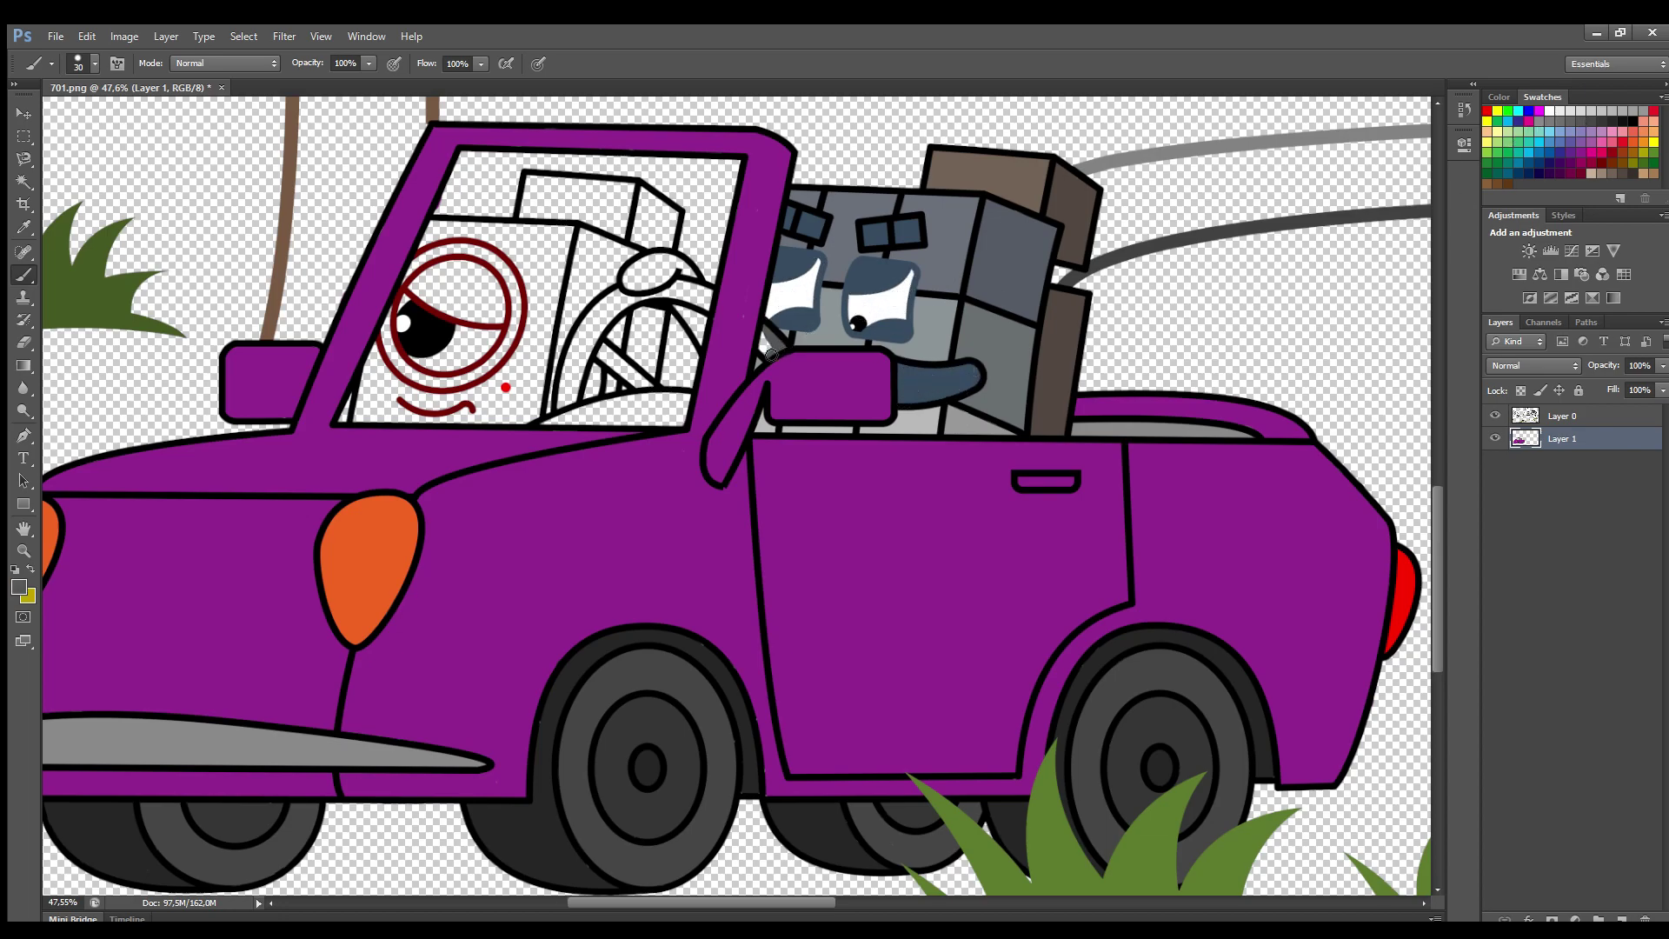
- Paint the steering wheel dark grey and the dashboard medium grey
mouse_move(625, 311)
left_mouse_down()
mouse_move(571, 388)
mouse_move(579, 356)
left_mouse_up()
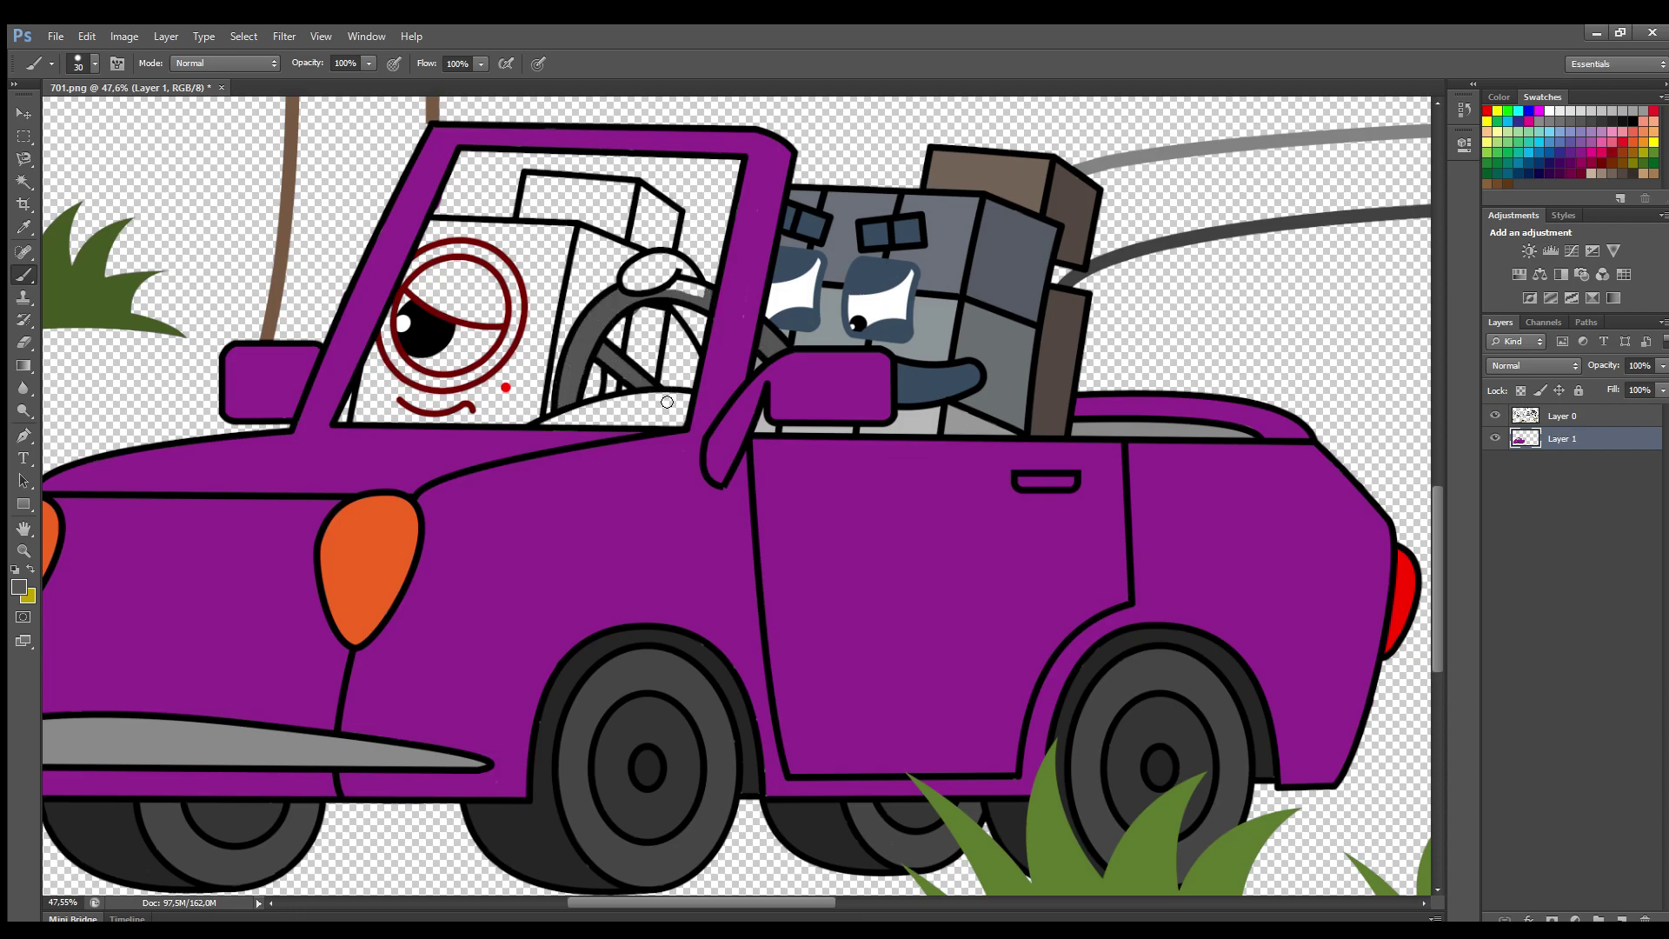
left_click(261, 743, "alt")
mouse_move(684, 417)
left_mouse_down()
mouse_move(622, 418)
mouse_move(681, 399)
left_mouse_up()
- Paint the hand on the steering wheel dark slate blue and the boxes behind the driver brown
left_click(795, 262, "alt")
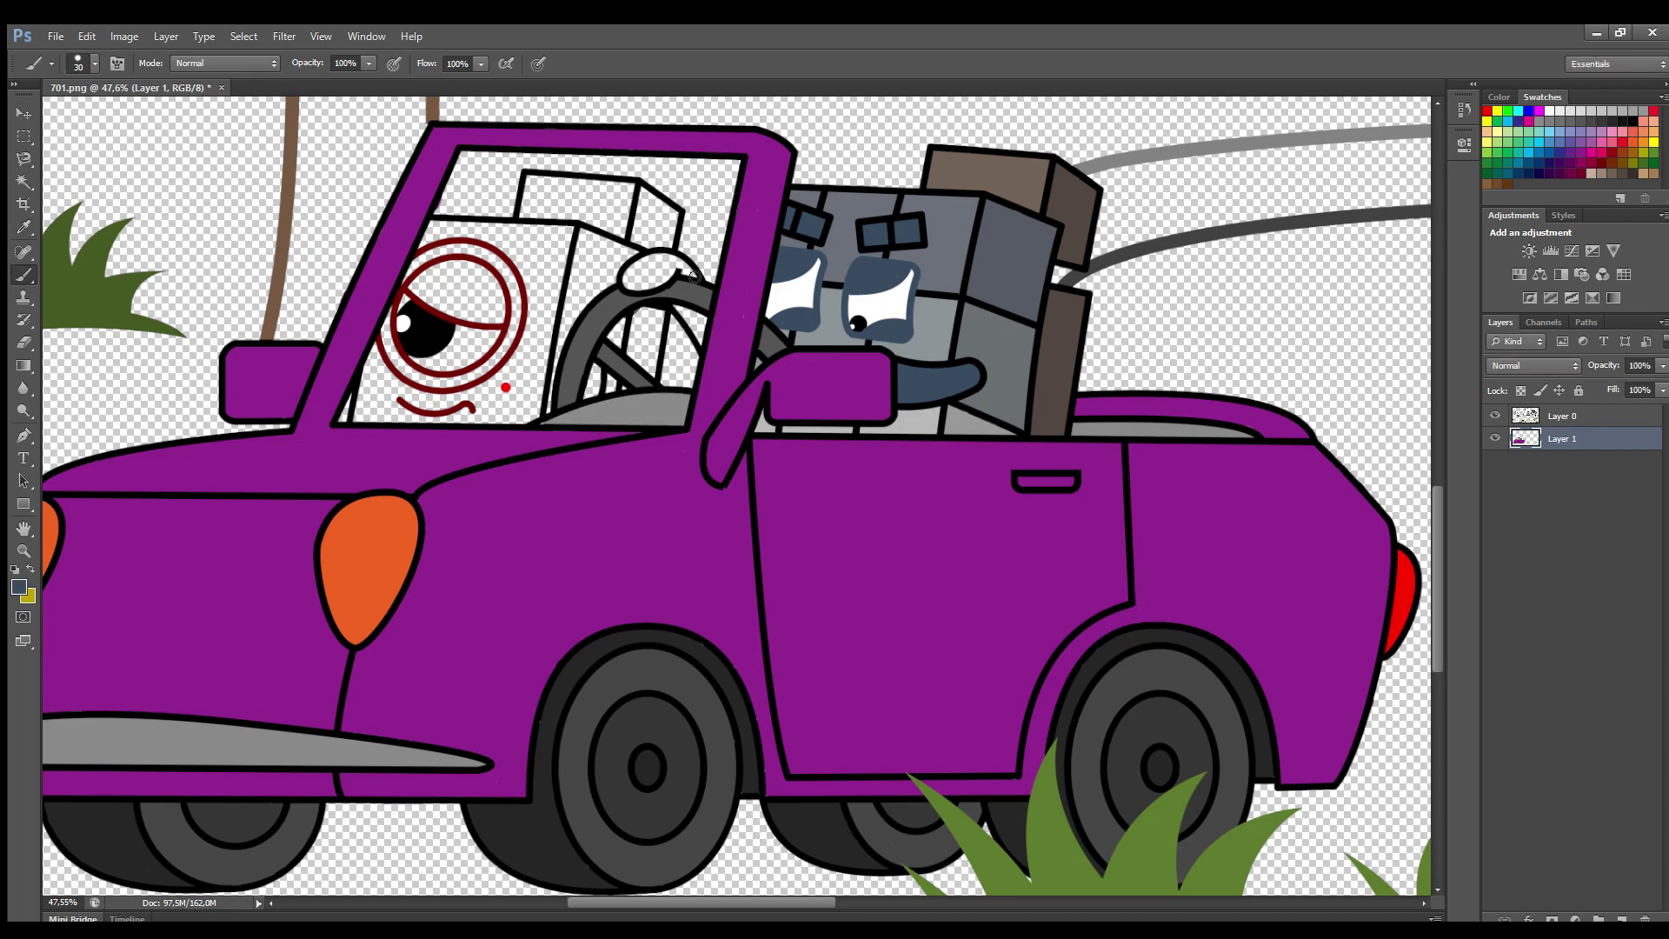
left_click_drag(651, 284, 678, 272)
left_click(967, 174, "alt")
left_click_drag(528, 180, 676, 210)
key("e")
key("b")
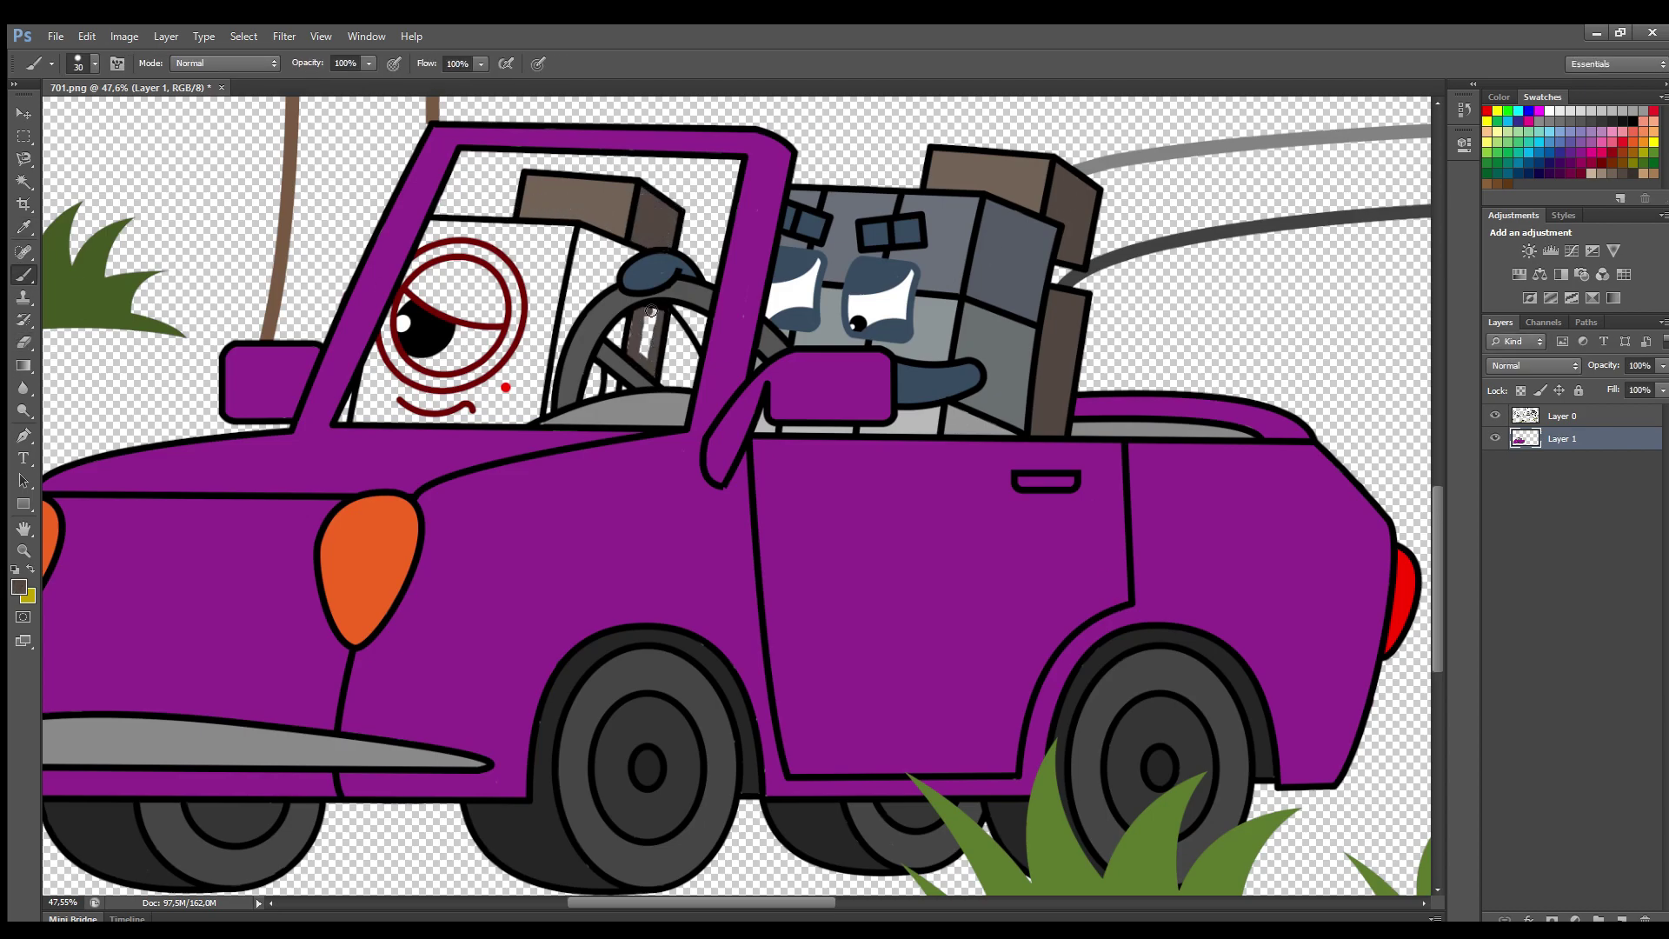
- Paint the driver block's front face red and its side face a darker red
left_click(505, 387, "alt")
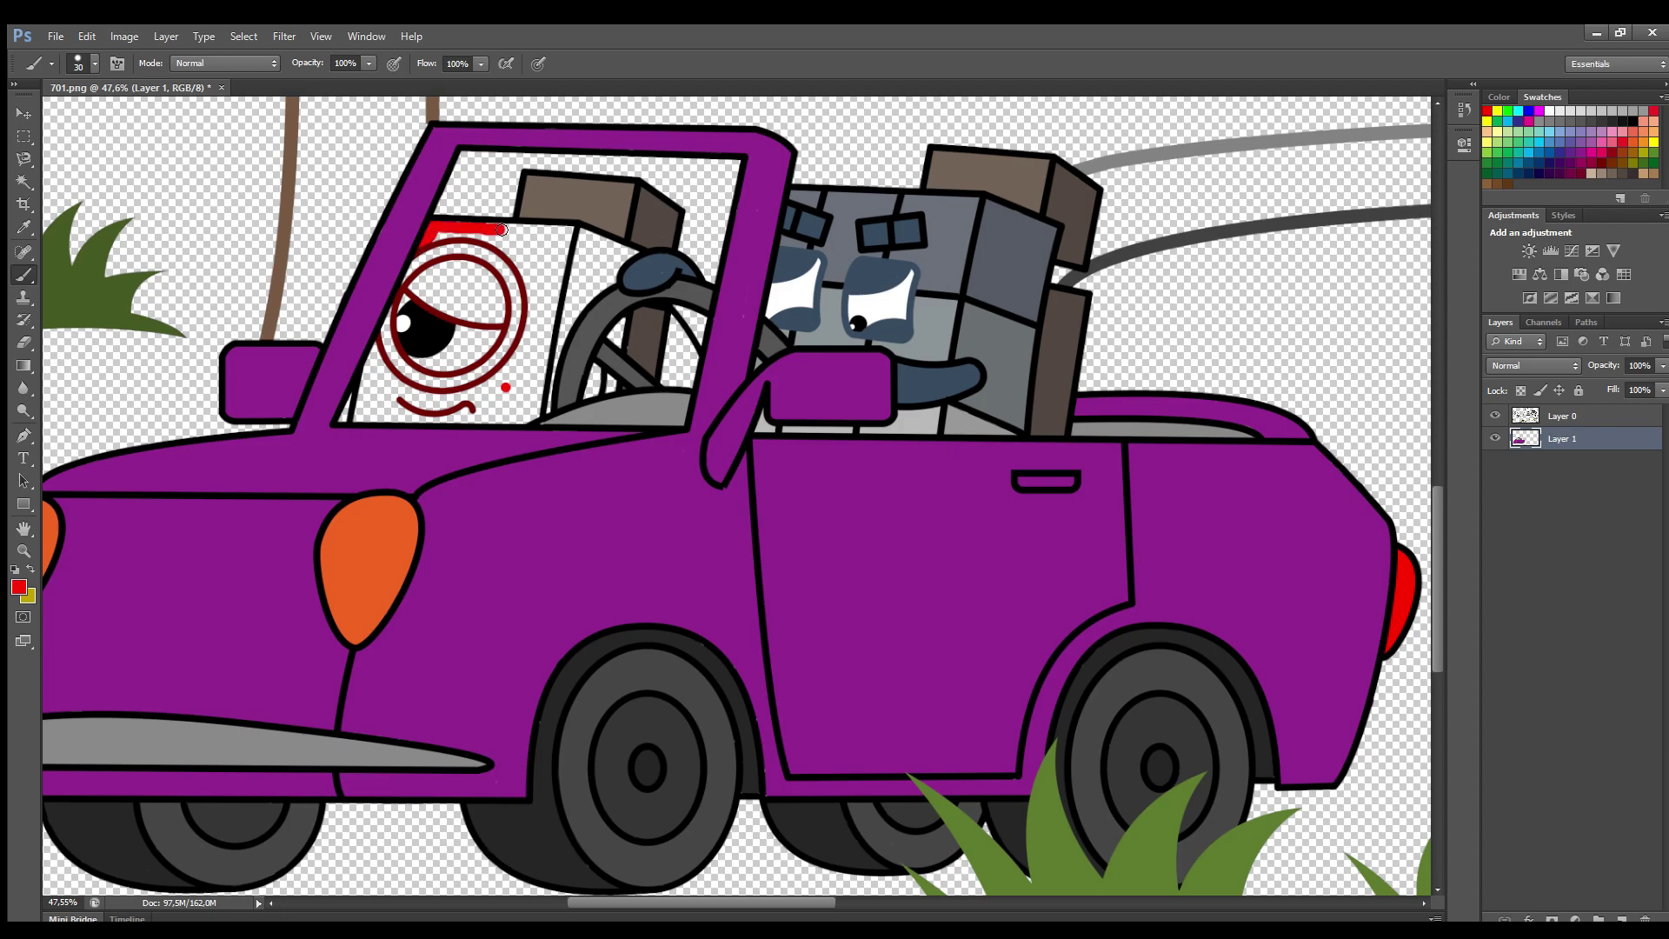
key("bracketleft")
mouse_move(561, 261)
left_mouse_down()
mouse_move(526, 423)
mouse_move(358, 422)
mouse_move(373, 363)
mouse_move(521, 396)
mouse_move(535, 287)
mouse_move(526, 317)
left_mouse_up()
key("bracketleft")
key("bracketleft")
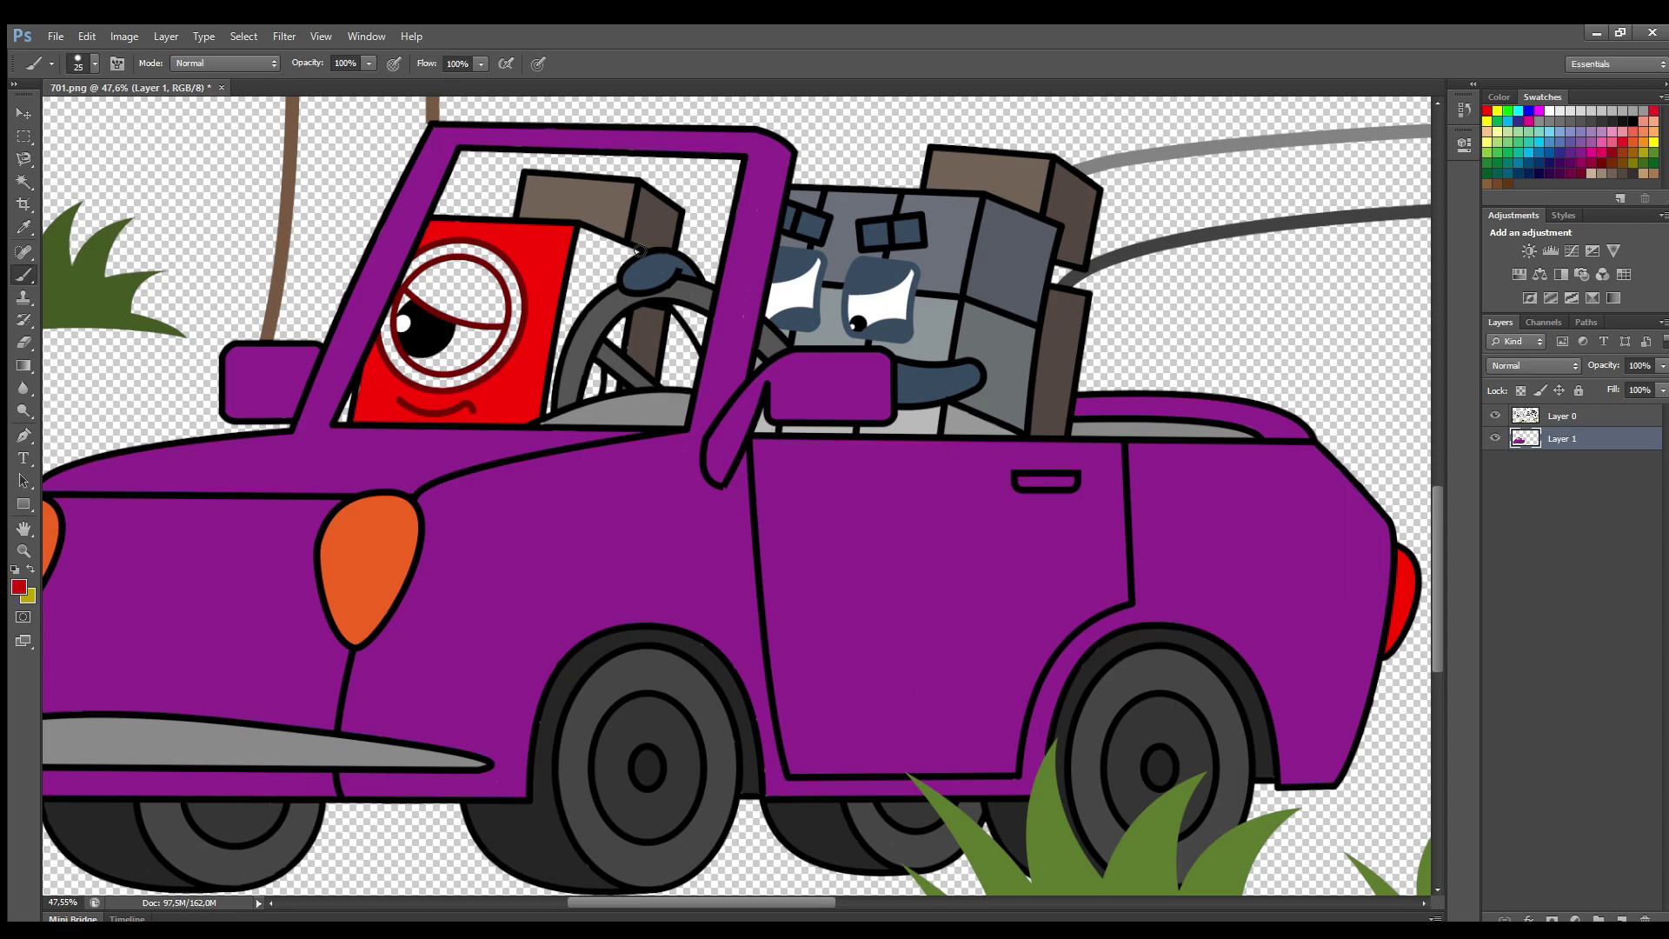
left_click_drag(599, 246, 595, 263)
left_click(611, 378, "alt")
left_click_drag(598, 370, 584, 396)
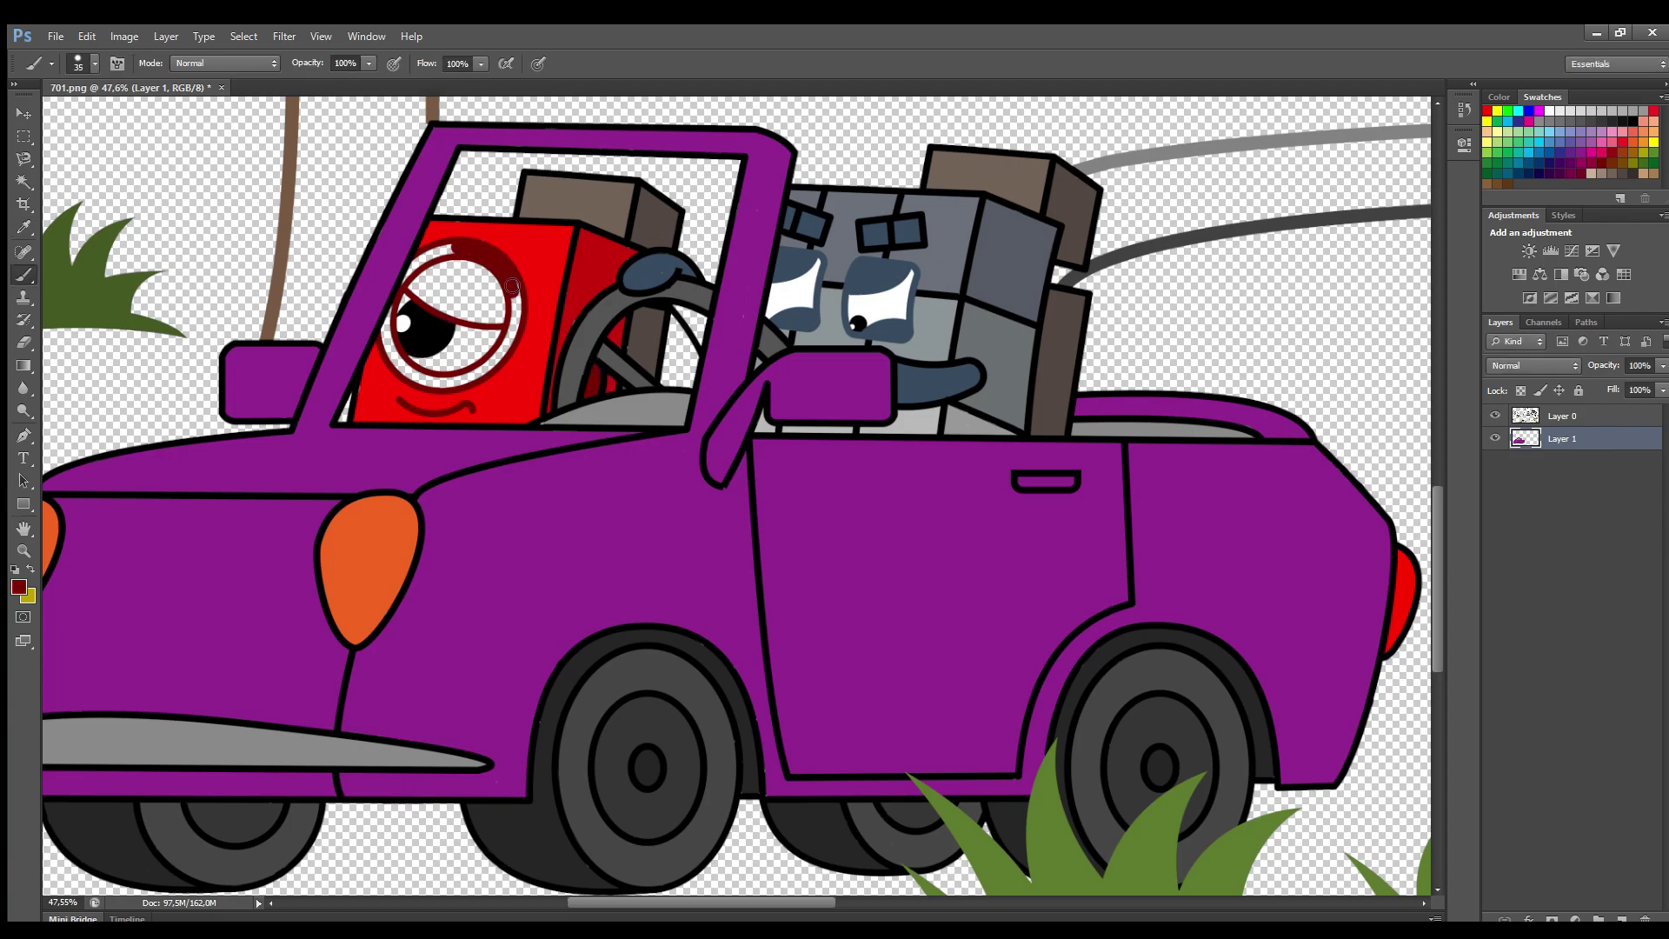
- Fill the red driver's eye ring and eyelid dark red and the eyeball white
key("bracketright")
key("bracketright")
mouse_move(432, 268)
left_mouse_down()
mouse_move(461, 304)
mouse_move(480, 290)
left_mouse_up()
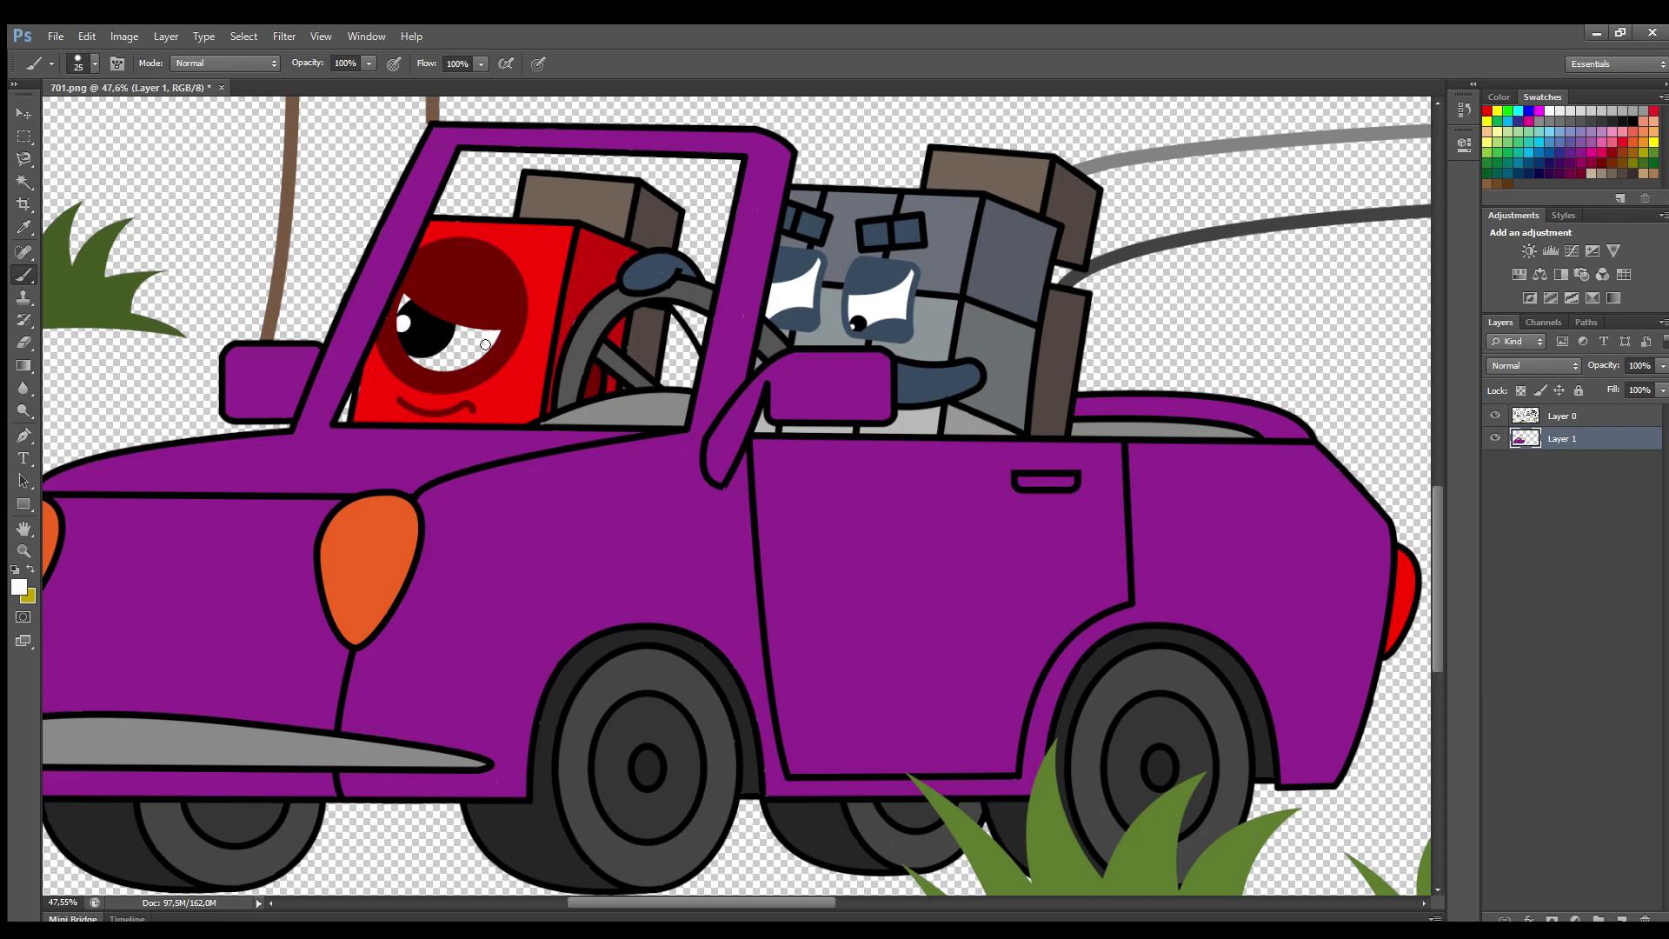
- Paint the police car's far front wheel with the dark tones sampled from the purple car's wheels
left_click_drag(720, 900, 860, 905)
left_click(487, 652, "alt")
key("bracketleft")
key("bracketleft")
mouse_move(1229, 539)
left_mouse_down()
mouse_move(1085, 453)
mouse_move(1169, 522)
mouse_move(1130, 496)
left_mouse_up()
mouse_move(1347, 468)
left_mouse_down()
mouse_move(1216, 530)
mouse_move(1182, 461)
mouse_move(1303, 496)
mouse_move(1208, 517)
left_mouse_up()
key("i")
left_click(546, 666)
key("b")
left_click_drag(1317, 461, 1272, 466)
- Paint the police car's near front wheel and wheel arch in dark grey and near-black
left_click_drag(702, 901, 787, 901)
mouse_move(1259, 358)
left_mouse_down()
mouse_move(1291, 452)
mouse_move(1199, 415)
mouse_move(1226, 452)
mouse_move(1277, 461)
mouse_move(1229, 376)
left_mouse_up()
mouse_move(1252, 306)
left_mouse_down()
mouse_move(1308, 352)
mouse_move(1267, 532)
mouse_move(1164, 397)
mouse_move(1282, 352)
mouse_move(1308, 465)
mouse_move(1182, 448)
mouse_move(1223, 342)
mouse_move(1291, 343)
mouse_move(1300, 499)
left_mouse_up()
key("bracketleft")
mouse_move(1062, 459)
left_mouse_down()
mouse_move(1100, 511)
mouse_move(1204, 540)
left_mouse_up()
mouse_move(1146, 395)
left_mouse_down()
mouse_move(1169, 522)
mouse_move(1082, 486)
mouse_move(1133, 463)
mouse_move(1181, 300)
mouse_move(1247, 282)
mouse_move(1325, 313)
mouse_move(1351, 445)
left_mouse_up()
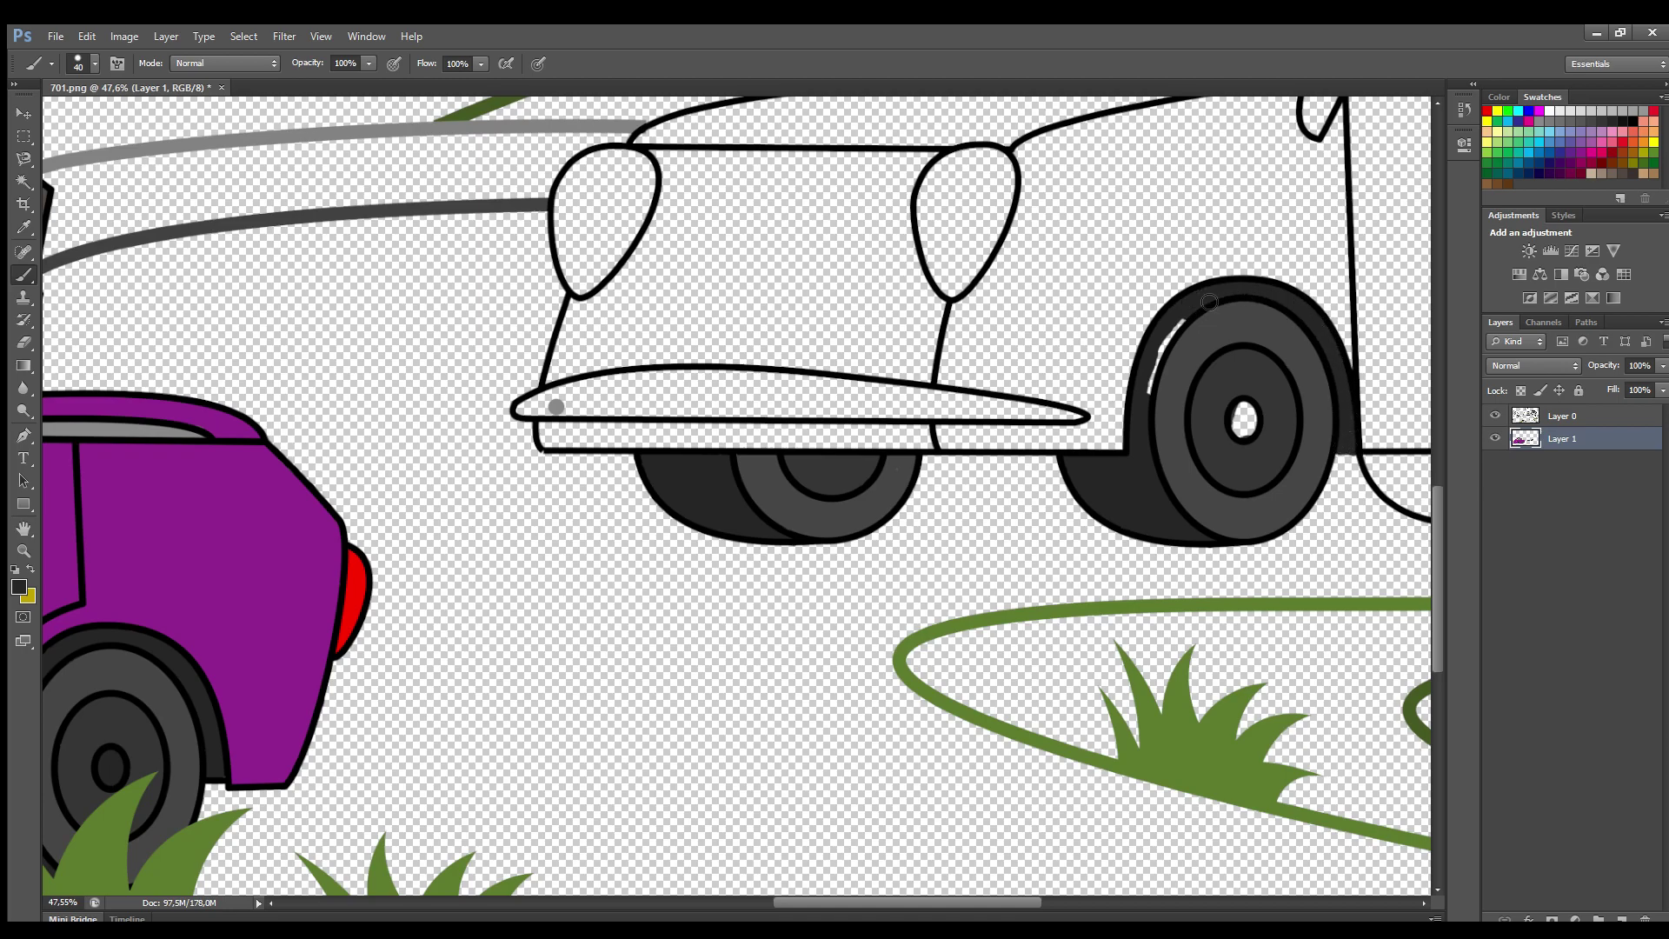
- Fill the police car's front bumper with the grey sampled from the dot drawn on it
left_click(555, 406, "alt")
key("bracketleft")
mouse_move(522, 409)
left_mouse_down()
mouse_move(583, 389)
mouse_move(743, 413)
mouse_move(1029, 412)
mouse_move(808, 380)
mouse_move(579, 387)
left_mouse_up()
left_click_drag(971, 403, 722, 382)
- Paint blue along the police car's front edge, lower sill and front wheel arch
left_click_drag(879, 901, 980, 902)
left_click_drag(1438, 513, 1434, 426)
left_click(1528, 112)
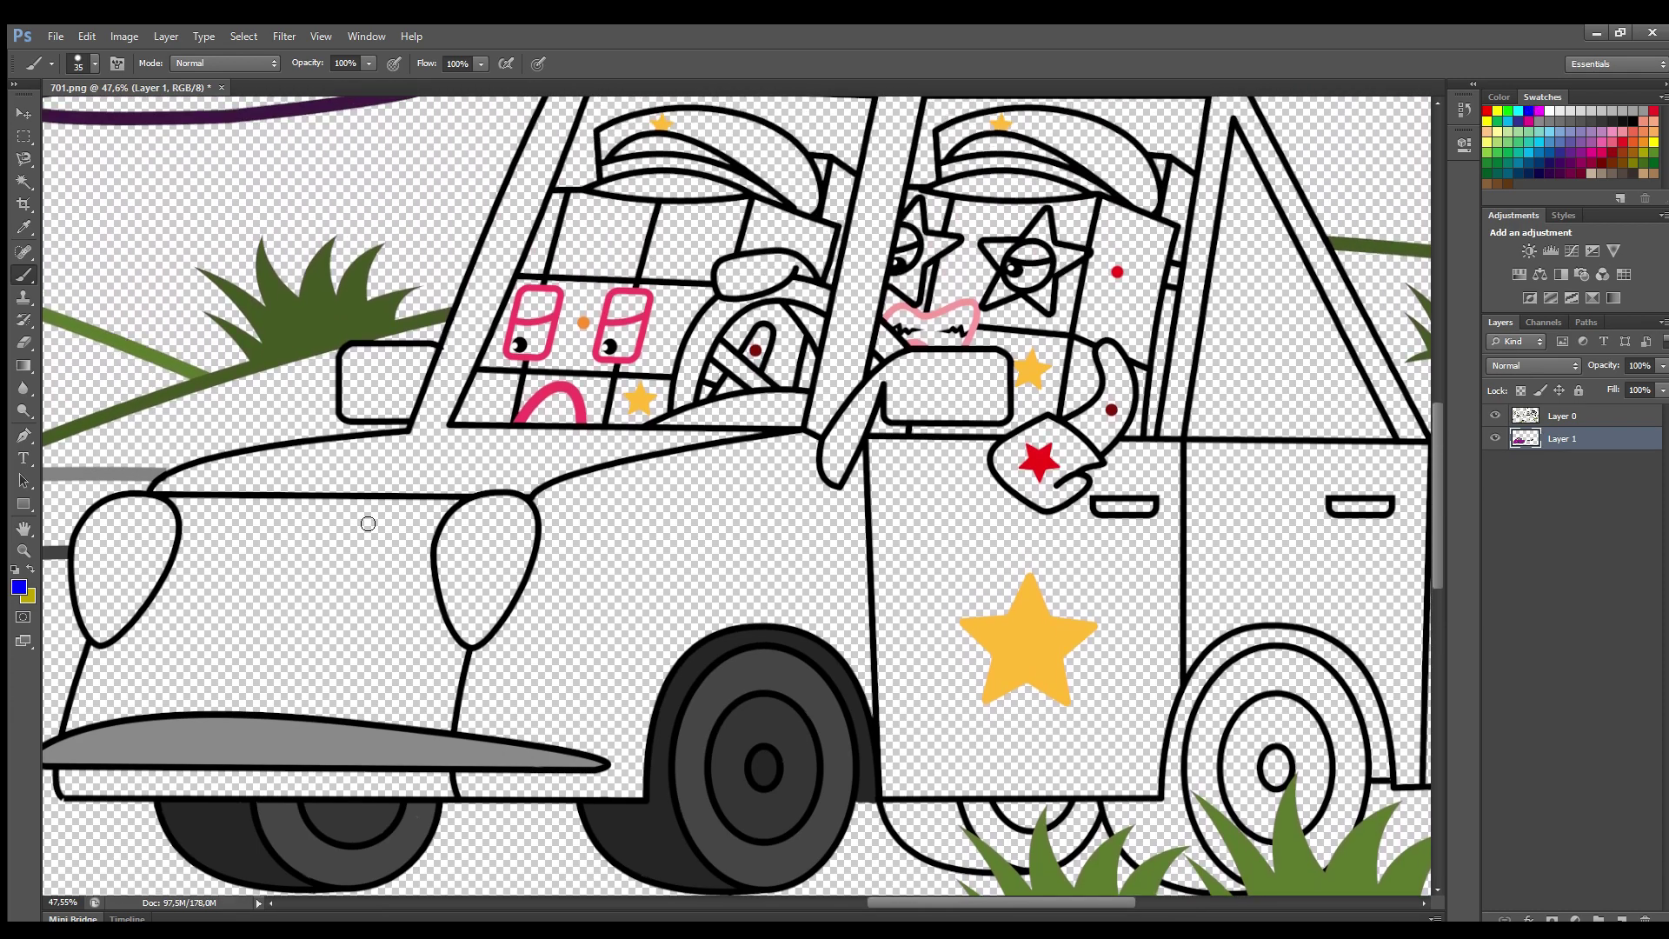
mouse_move(185, 525)
left_mouse_down()
mouse_move(149, 618)
mouse_move(91, 667)
mouse_move(69, 729)
left_mouse_up()
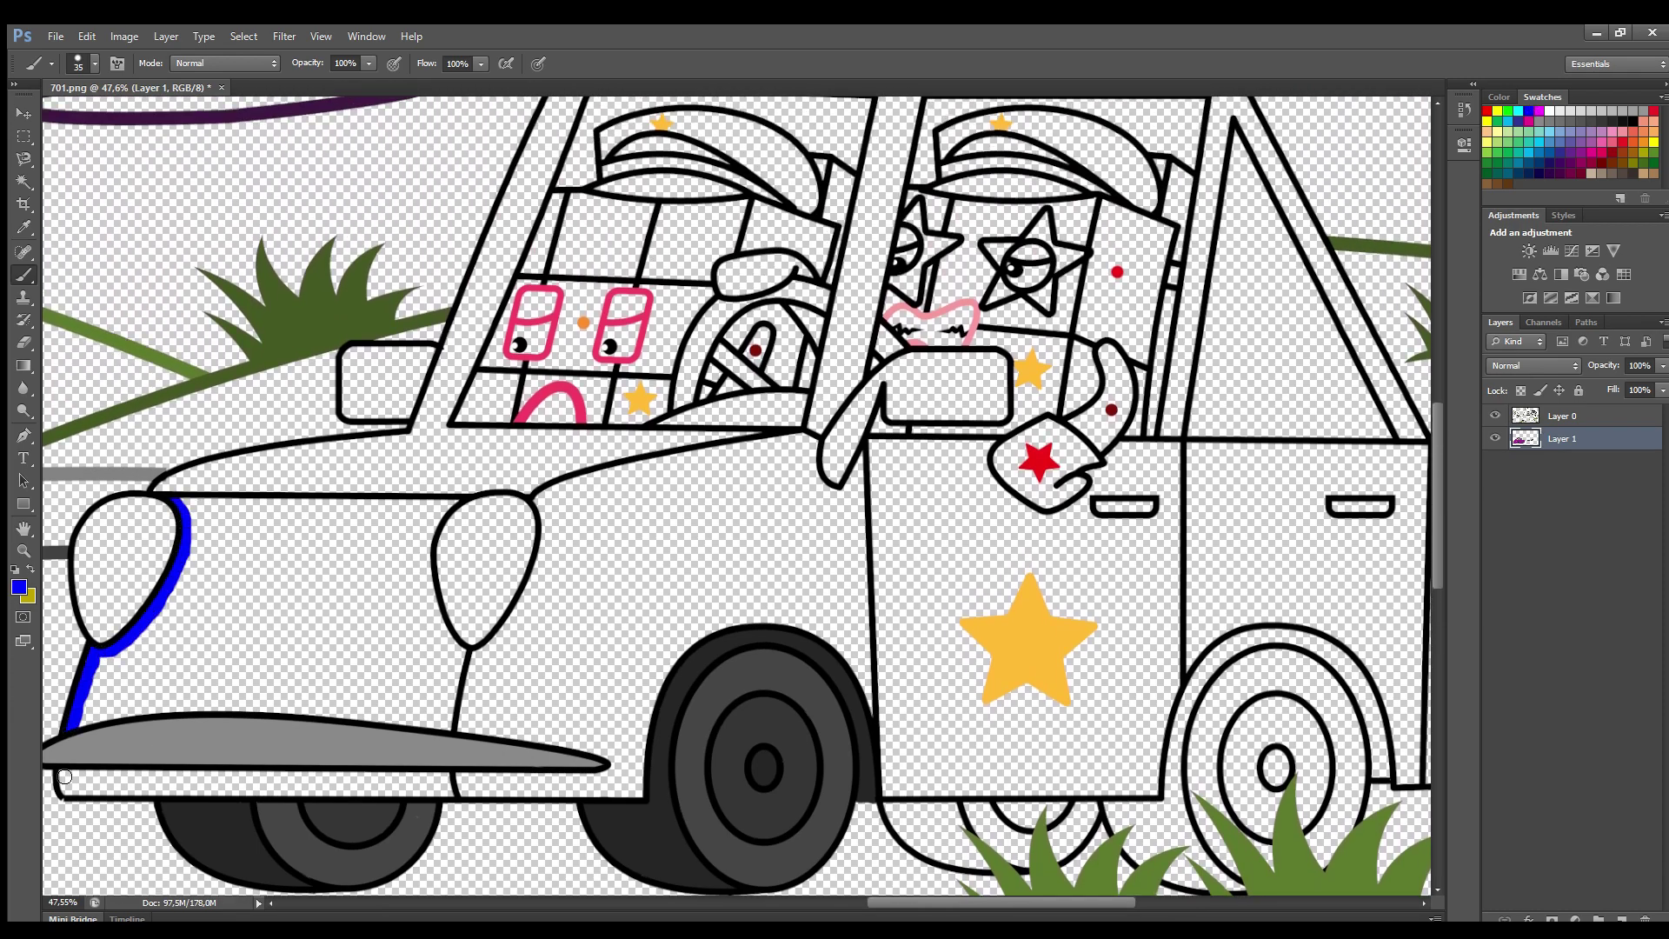
key("bracketright")
mouse_move(80, 794)
left_mouse_down()
mouse_move(628, 795)
mouse_move(669, 671)
mouse_move(743, 624)
mouse_move(847, 644)
left_mouse_up()
key("bracketleft")
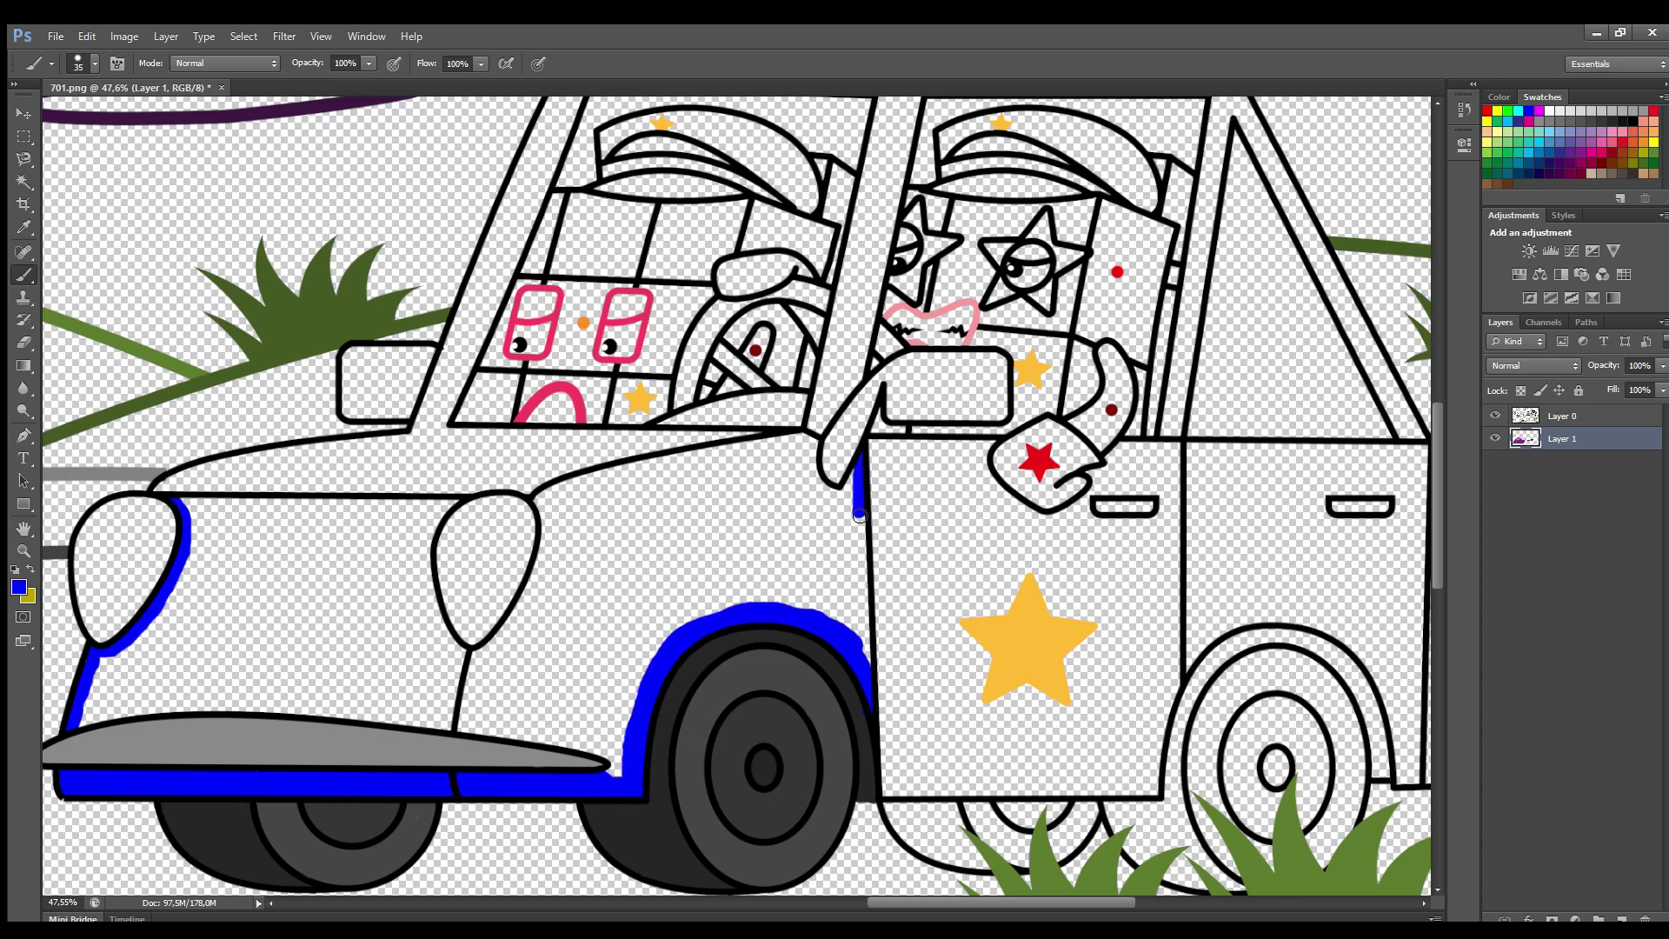
- Fill the rest of the police car's front and fender blue and its headlights orange
left_click_drag(859, 505, 864, 648)
mouse_move(856, 468)
left_mouse_down()
mouse_move(769, 441)
mouse_move(549, 495)
mouse_move(491, 646)
mouse_move(460, 651)
mouse_move(427, 548)
mouse_move(455, 502)
mouse_move(187, 500)
mouse_move(196, 532)
mouse_move(432, 515)
mouse_move(445, 656)
mouse_move(529, 638)
mouse_move(566, 509)
mouse_move(725, 470)
mouse_move(853, 511)
mouse_move(848, 626)
mouse_move(671, 638)
mouse_move(628, 775)
mouse_move(560, 741)
mouse_move(295, 712)
mouse_move(87, 727)
mouse_move(190, 595)
mouse_move(170, 619)
mouse_move(279, 539)
mouse_move(413, 605)
mouse_move(463, 684)
mouse_move(183, 676)
mouse_move(434, 684)
mouse_move(368, 557)
mouse_move(202, 610)
mouse_move(214, 655)
mouse_move(328, 637)
mouse_move(237, 578)
mouse_move(376, 618)
mouse_move(314, 597)
mouse_move(475, 697)
mouse_move(704, 495)
mouse_move(835, 578)
mouse_move(647, 623)
mouse_move(615, 730)
mouse_move(566, 658)
mouse_move(676, 527)
mouse_move(800, 527)
mouse_move(592, 649)
mouse_move(637, 570)
mouse_move(774, 525)
left_mouse_up()
key("bracketright")
key("bracketright")
key("bracketright")
key("bracketright")
mouse_move(521, 521)
left_mouse_down()
mouse_move(504, 615)
mouse_move(466, 612)
mouse_move(476, 528)
mouse_move(523, 526)
mouse_move(473, 573)
left_mouse_up()
mouse_move(157, 513)
left_mouse_down()
mouse_move(147, 597)
mouse_move(108, 632)
mouse_move(95, 591)
mouse_move(145, 568)
left_mouse_up()
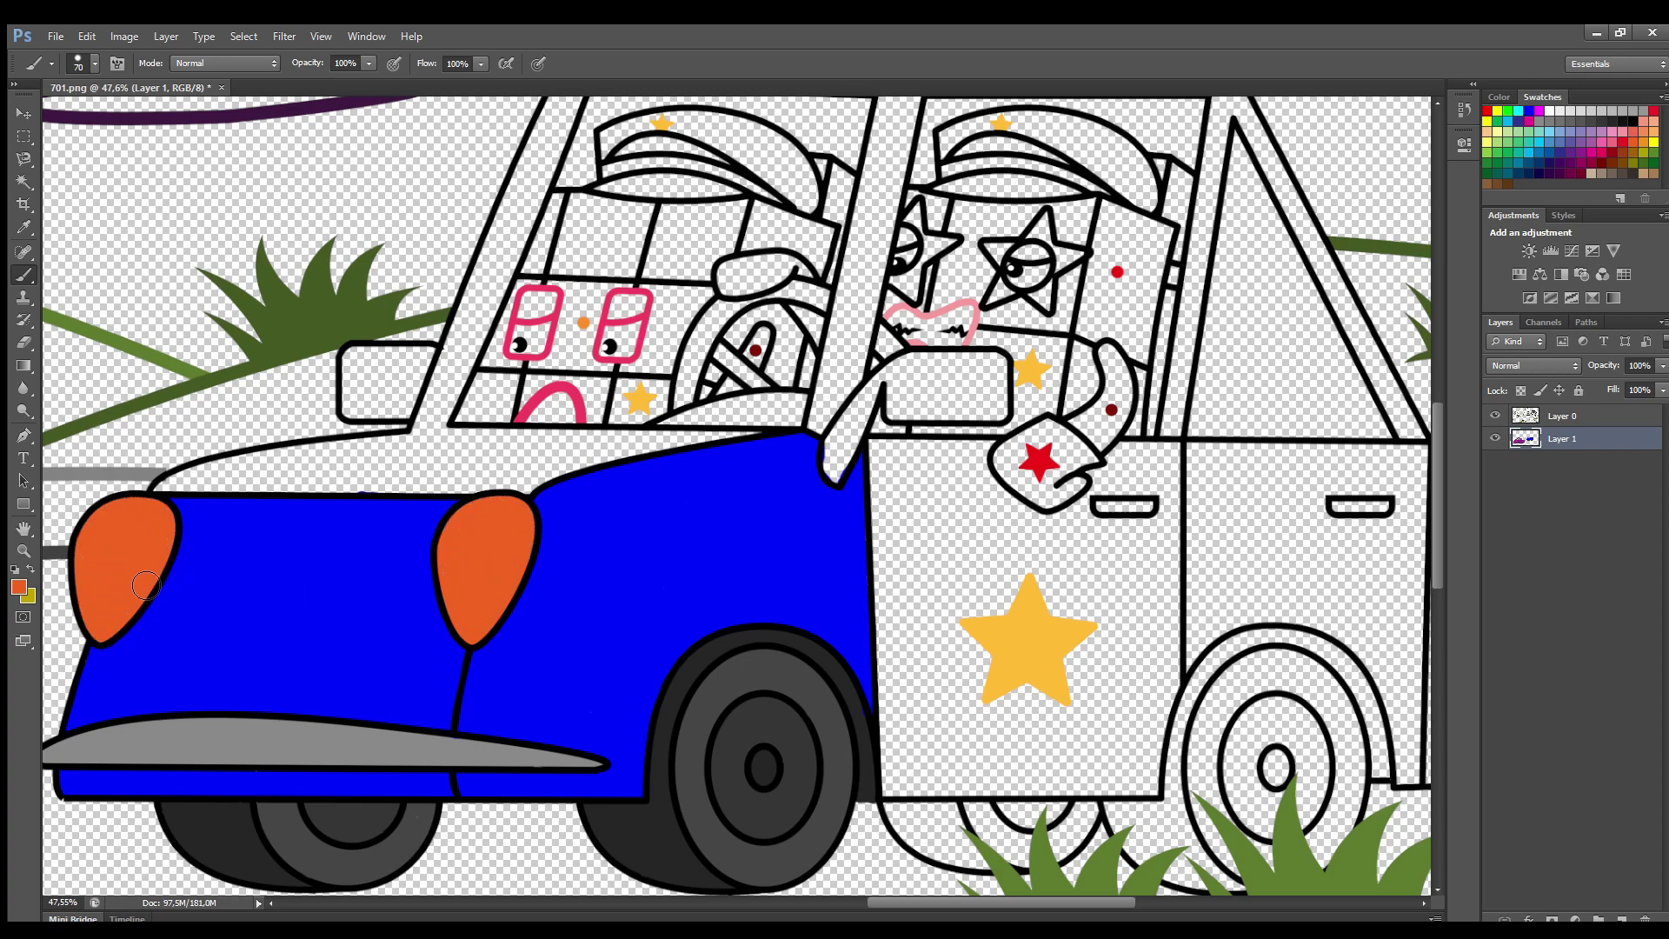
- Paint the top of the police car's hood and its far side mirror blue
left_click(176, 495, "alt")
mouse_move(203, 479)
left_mouse_down()
mouse_move(496, 437)
mouse_move(414, 441)
mouse_move(768, 445)
mouse_move(295, 494)
mouse_move(326, 470)
mouse_move(600, 459)
mouse_move(402, 466)
left_mouse_up()
mouse_move(423, 372)
left_mouse_down()
mouse_move(390, 415)
mouse_move(347, 367)
mouse_move(410, 387)
mouse_move(405, 366)
mouse_move(396, 398)
left_mouse_up()
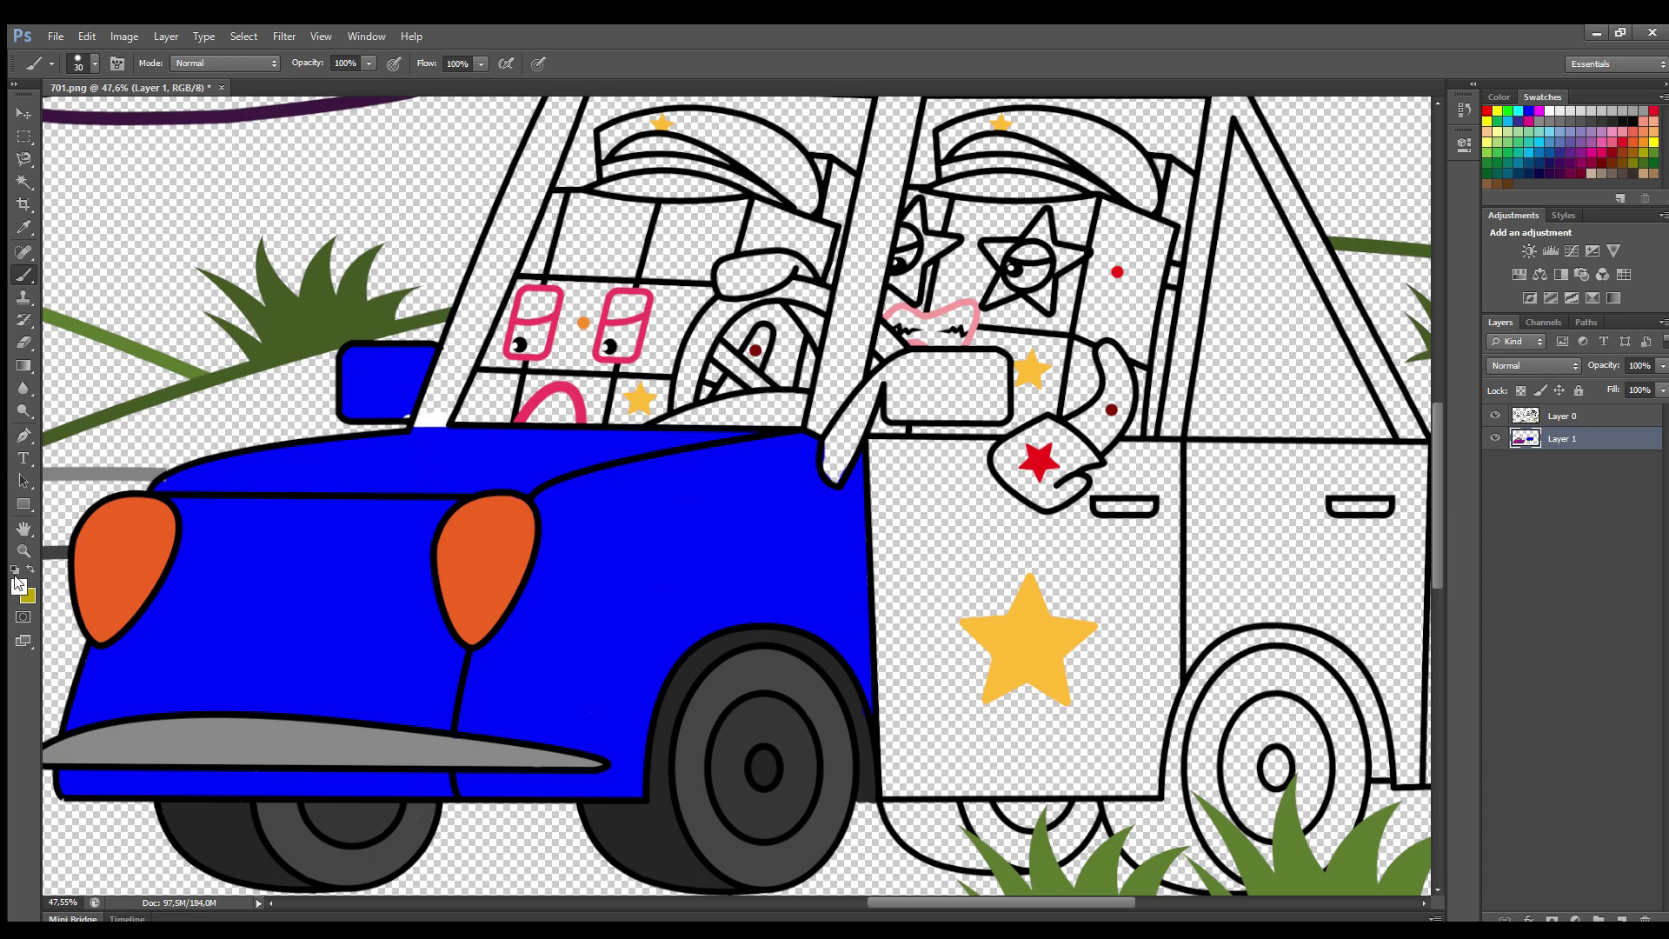
- Fill the police car's side doors with white around the yellow star
left_click_drag(872, 901, 895, 902)
key("bracketright")
key("bracketright")
key("bracketright")
mouse_move(831, 473)
left_mouse_down()
mouse_move(870, 473)
mouse_move(954, 520)
mouse_move(999, 462)
mouse_move(1056, 451)
mouse_move(1306, 458)
mouse_move(1291, 775)
mouse_move(1279, 698)
mouse_move(1181, 620)
mouse_move(1109, 631)
mouse_move(1017, 791)
mouse_move(775, 788)
mouse_move(764, 460)
mouse_move(782, 475)
mouse_move(792, 586)
mouse_move(788, 749)
mouse_move(998, 776)
mouse_move(1026, 737)
mouse_move(1204, 614)
mouse_move(1290, 646)
mouse_move(1298, 537)
mouse_move(1161, 472)
mouse_move(1012, 513)
mouse_move(1191, 496)
mouse_move(1066, 544)
mouse_move(1095, 539)
mouse_move(1211, 600)
mouse_move(1099, 578)
mouse_move(925, 729)
mouse_move(1060, 579)
mouse_move(1054, 639)
mouse_move(887, 762)
mouse_move(927, 746)
mouse_move(834, 703)
mouse_move(1034, 617)
mouse_move(914, 601)
mouse_move(877, 666)
mouse_move(827, 626)
mouse_move(982, 565)
mouse_move(874, 572)
mouse_move(815, 473)
mouse_move(936, 551)
mouse_move(861, 518)
left_mouse_up()
key("bracketright")
key("bracketright")
key("bracketright")
- Paint the police car's far rear wheel with the dark tones sampled from the front wheel
left_click(753, 785, "alt")
key("bracketleft")
key("bracketleft")
key("bracketleft")
mouse_move(773, 809)
left_mouse_down()
mouse_move(806, 825)
mouse_move(838, 810)
mouse_move(874, 865)
mouse_move(785, 833)
mouse_move(843, 845)
mouse_move(866, 797)
mouse_move(926, 840)
mouse_move(974, 808)
mouse_move(938, 855)
mouse_move(865, 829)
mouse_move(900, 853)
mouse_move(891, 808)
left_mouse_up()
left_click(721, 786, "alt")
left_click(661, 739, "alt")
- Paint the police car's near rear wheel and wheel arch in near-black and dark grey
left_click(1271, 782, "alt")
mouse_move(1270, 786)
left_mouse_down()
mouse_move(1194, 639)
mouse_move(1097, 663)
mouse_move(1059, 772)
mouse_move(1081, 851)
mouse_move(1098, 887)
left_mouse_up()
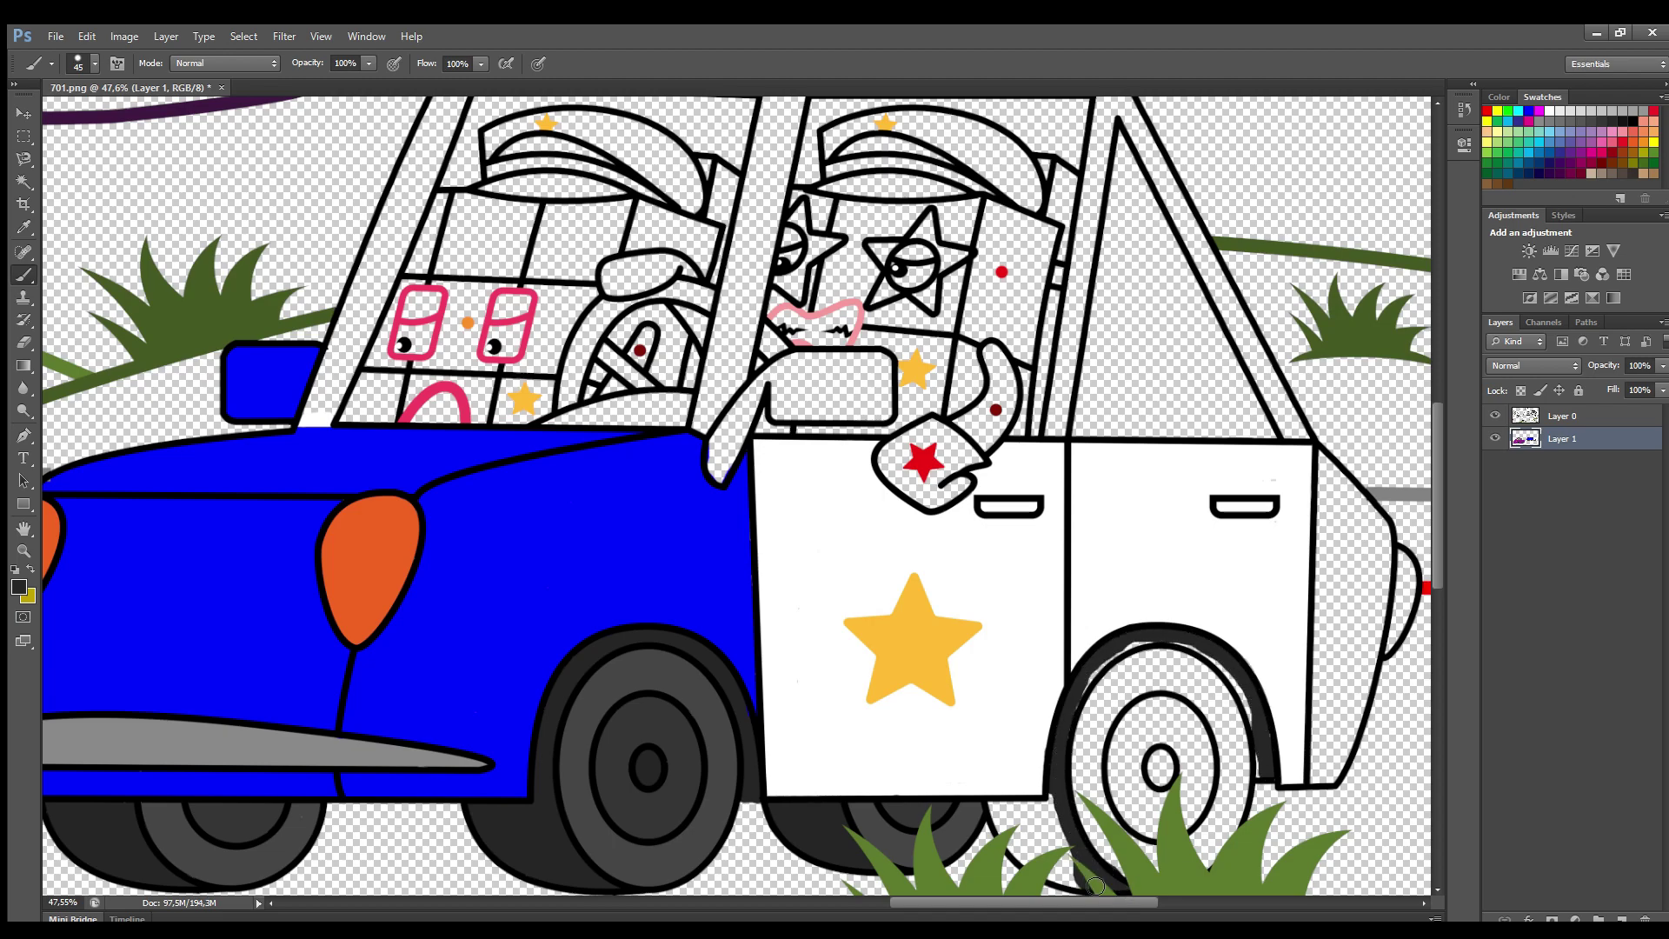
mouse_move(1012, 840)
left_mouse_down()
mouse_move(1050, 808)
mouse_move(1017, 824)
left_mouse_up()
mouse_move(1074, 707)
left_mouse_down()
mouse_move(1152, 644)
mouse_move(1257, 713)
left_mouse_up()
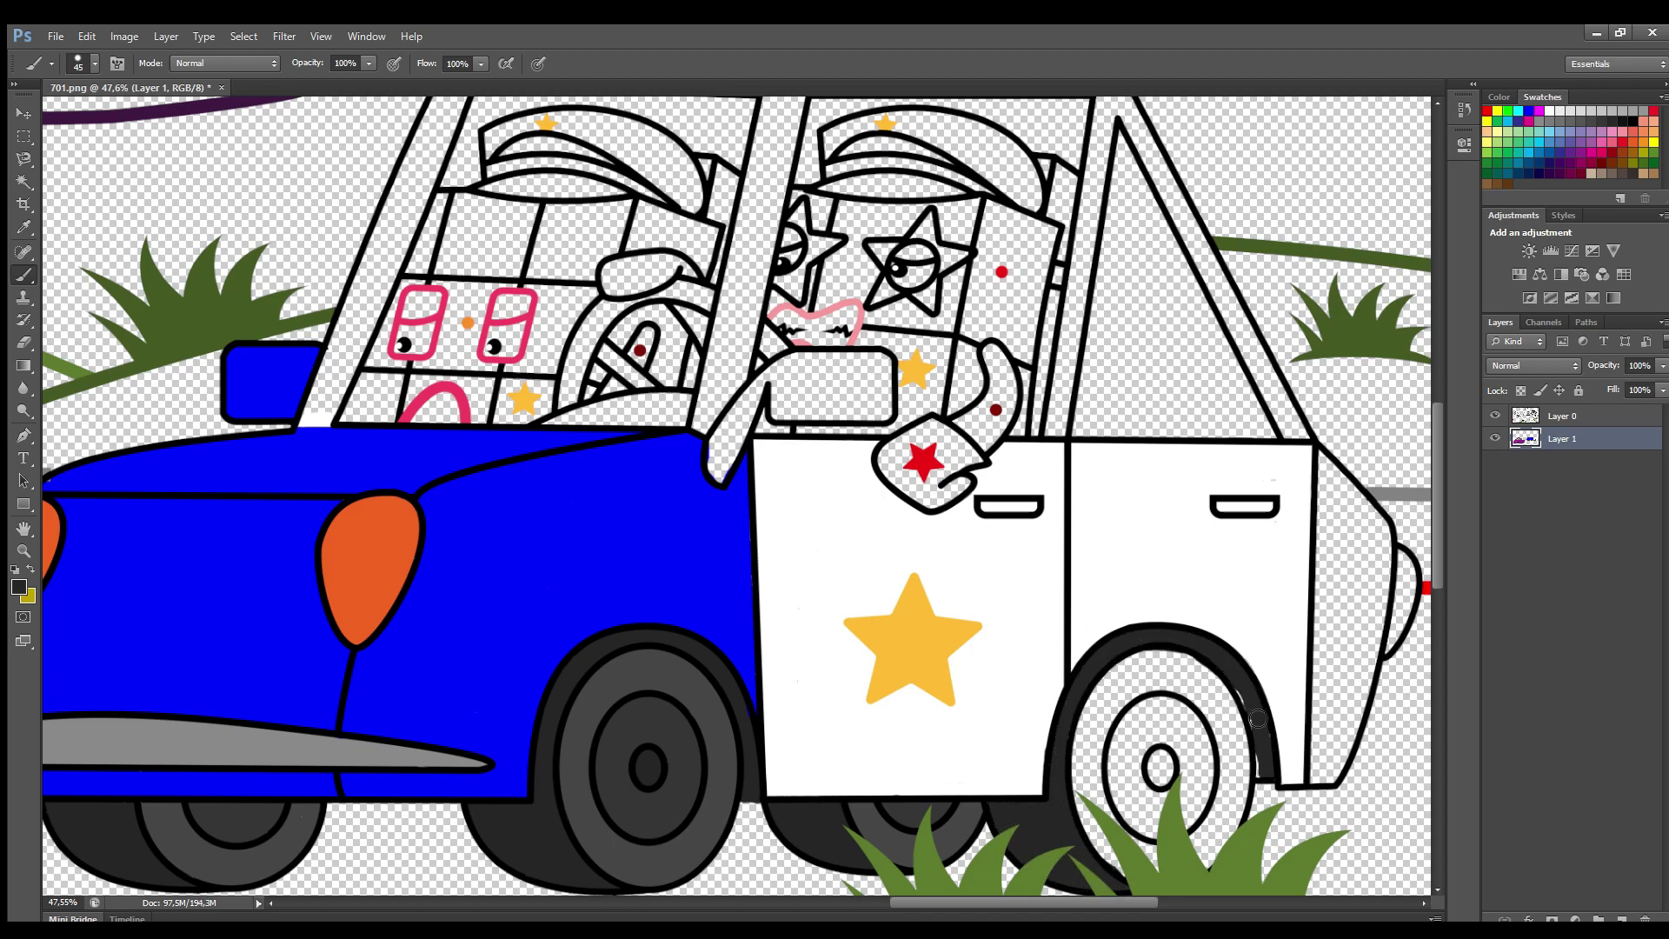
mouse_move(1146, 654)
left_mouse_down()
mouse_move(1227, 699)
mouse_move(1239, 805)
mouse_move(1120, 868)
mouse_move(1083, 748)
mouse_move(1138, 669)
mouse_move(1105, 706)
mouse_move(1146, 693)
mouse_move(1103, 814)
mouse_move(1102, 799)
mouse_move(1148, 848)
mouse_move(1218, 808)
mouse_move(1238, 769)
mouse_move(1202, 698)
mouse_move(1168, 706)
mouse_move(1205, 756)
mouse_move(1201, 812)
mouse_move(1124, 806)
mouse_move(1127, 726)
mouse_move(1192, 781)
mouse_move(1136, 775)
mouse_move(1138, 757)
mouse_move(1177, 796)
left_mouse_up()
left_click(673, 730, "alt")
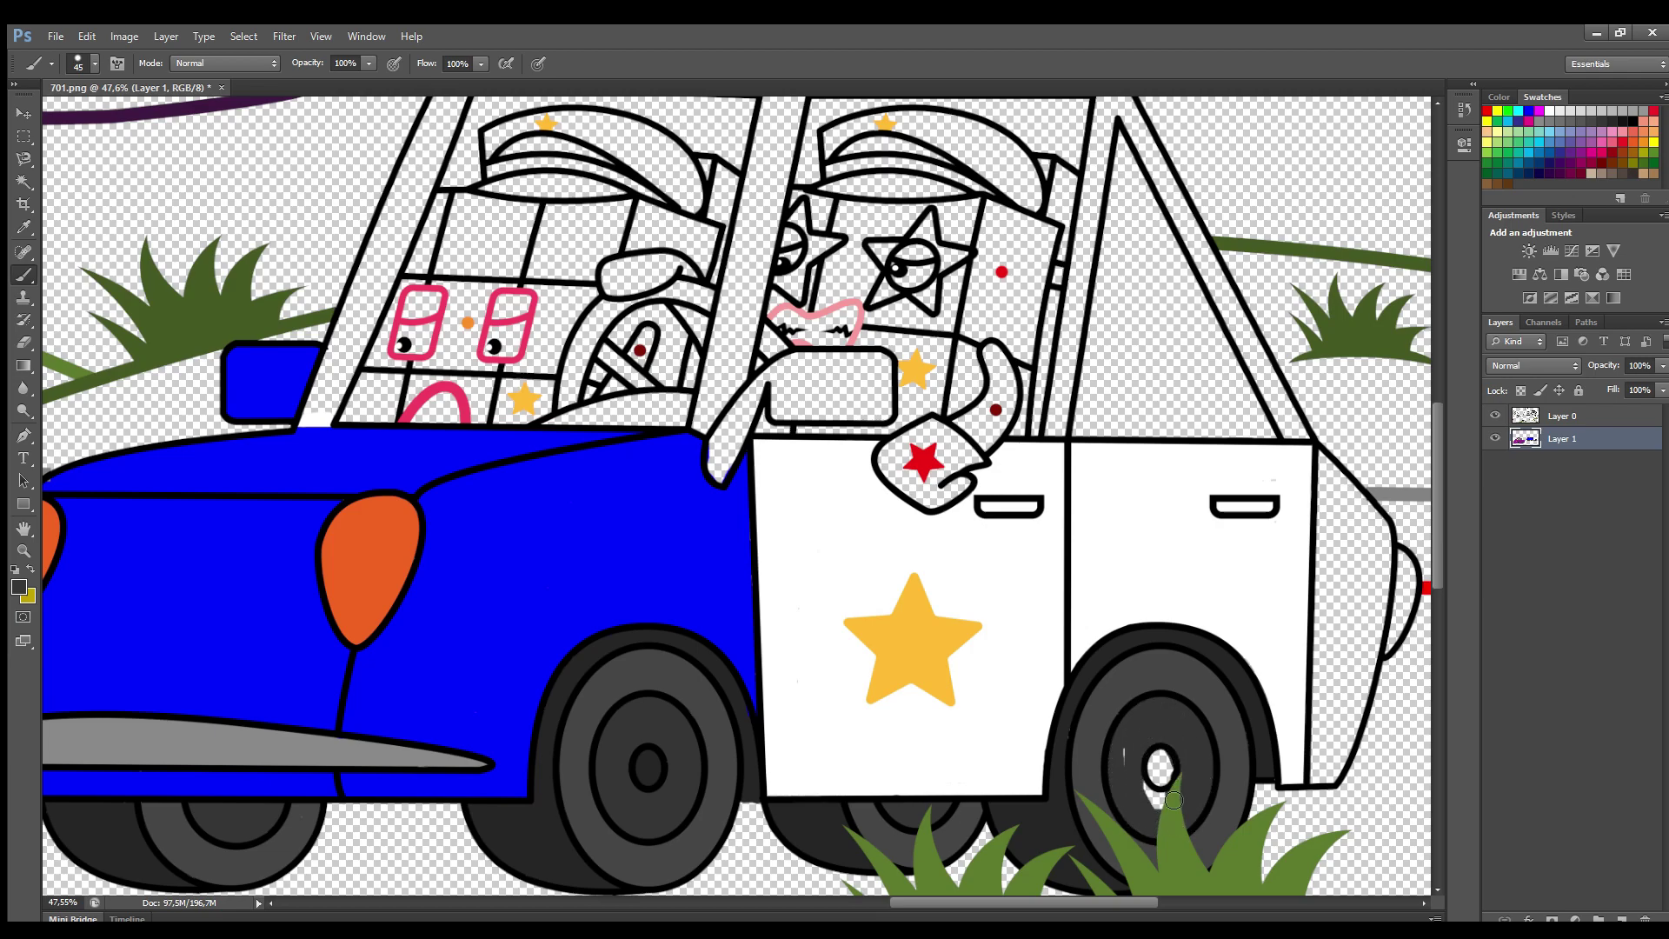
- Paint the police car's rear end and near side mirror with the blue sampled from the hood
left_click(484, 577, "alt")
mouse_move(1324, 461)
left_mouse_down()
mouse_move(1389, 540)
mouse_move(1371, 677)
mouse_move(1338, 775)
mouse_move(1316, 770)
mouse_move(1320, 708)
mouse_move(1317, 779)
mouse_move(1322, 558)
mouse_move(1344, 504)
mouse_move(1356, 669)
mouse_move(1330, 705)
mouse_move(1329, 524)
mouse_move(1353, 609)
left_mouse_up()
mouse_move(717, 443)
left_mouse_down()
mouse_move(786, 373)
mouse_move(883, 363)
mouse_move(884, 393)
mouse_move(811, 416)
mouse_move(865, 374)
mouse_move(795, 396)
mouse_move(887, 381)
left_mouse_up()
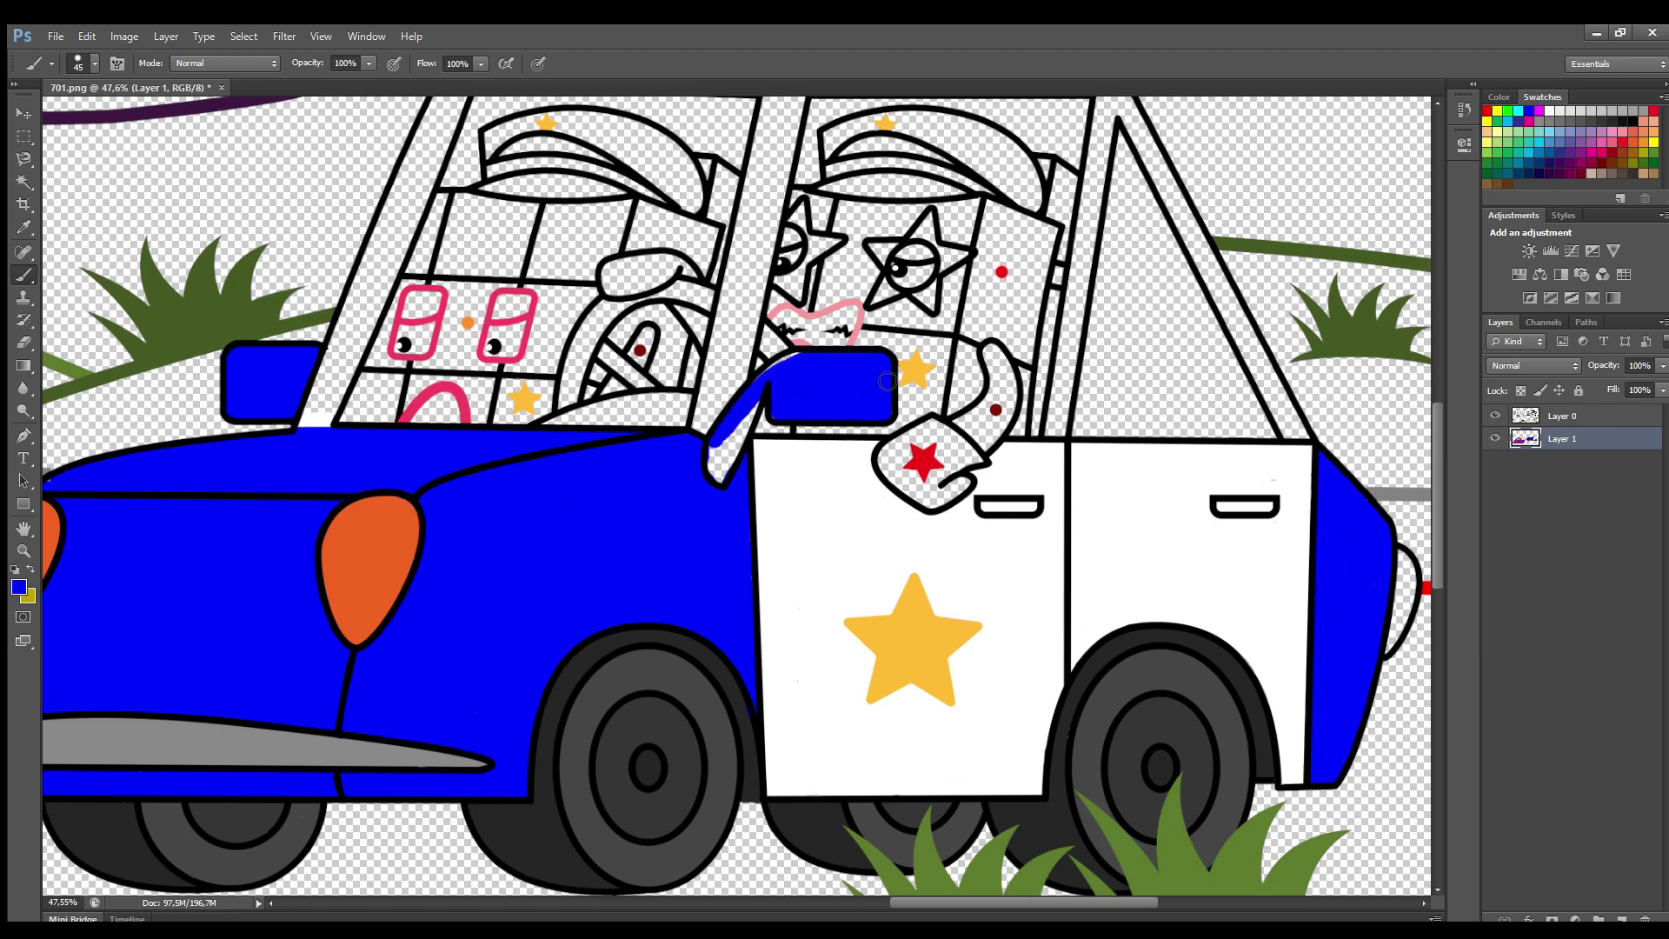
left_click_drag(770, 397, 718, 443)
- Fill the police car's taillight with the bright red sampled beside it
left_click(1425, 588, "alt")
scroll(1428, 583, "up", 2)
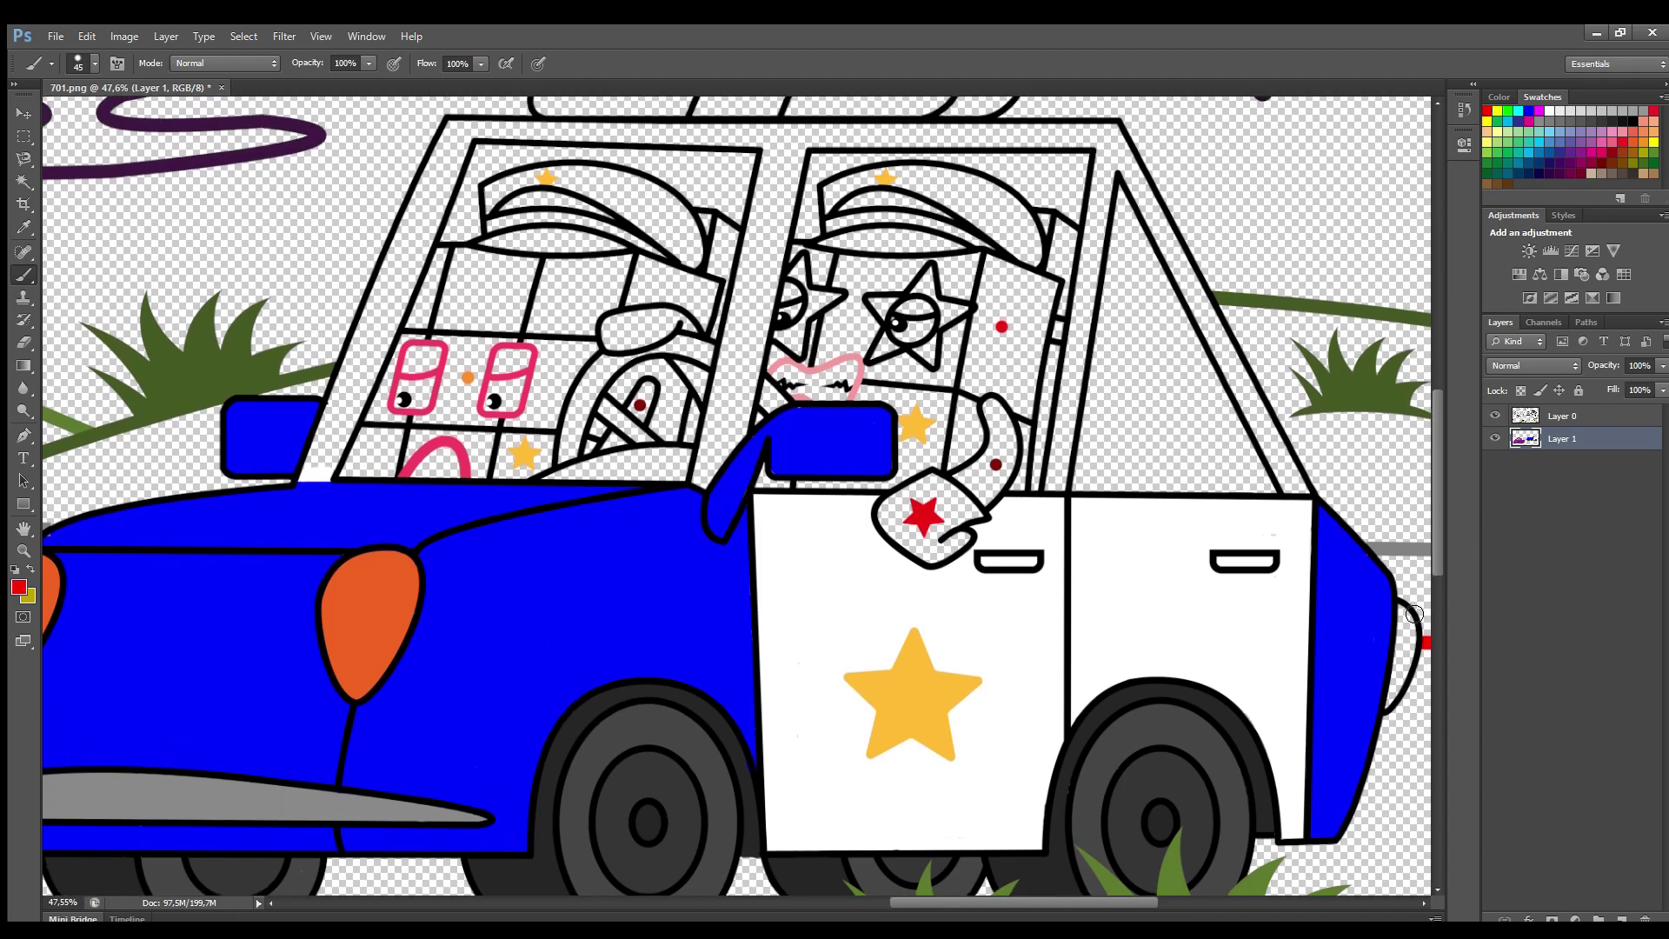
left_click_drag(1414, 632, 1393, 674)
- Fill the police car's front windshield pillar with the white sampled from the door
left_click(804, 559, "alt")
key("]")
key("]")
key("]")
key("]")
key("]")
mouse_move(319, 452)
left_mouse_down()
mouse_move(352, 429)
mouse_move(404, 312)
mouse_move(405, 277)
mouse_move(348, 418)
mouse_move(418, 184)
left_mouse_up()
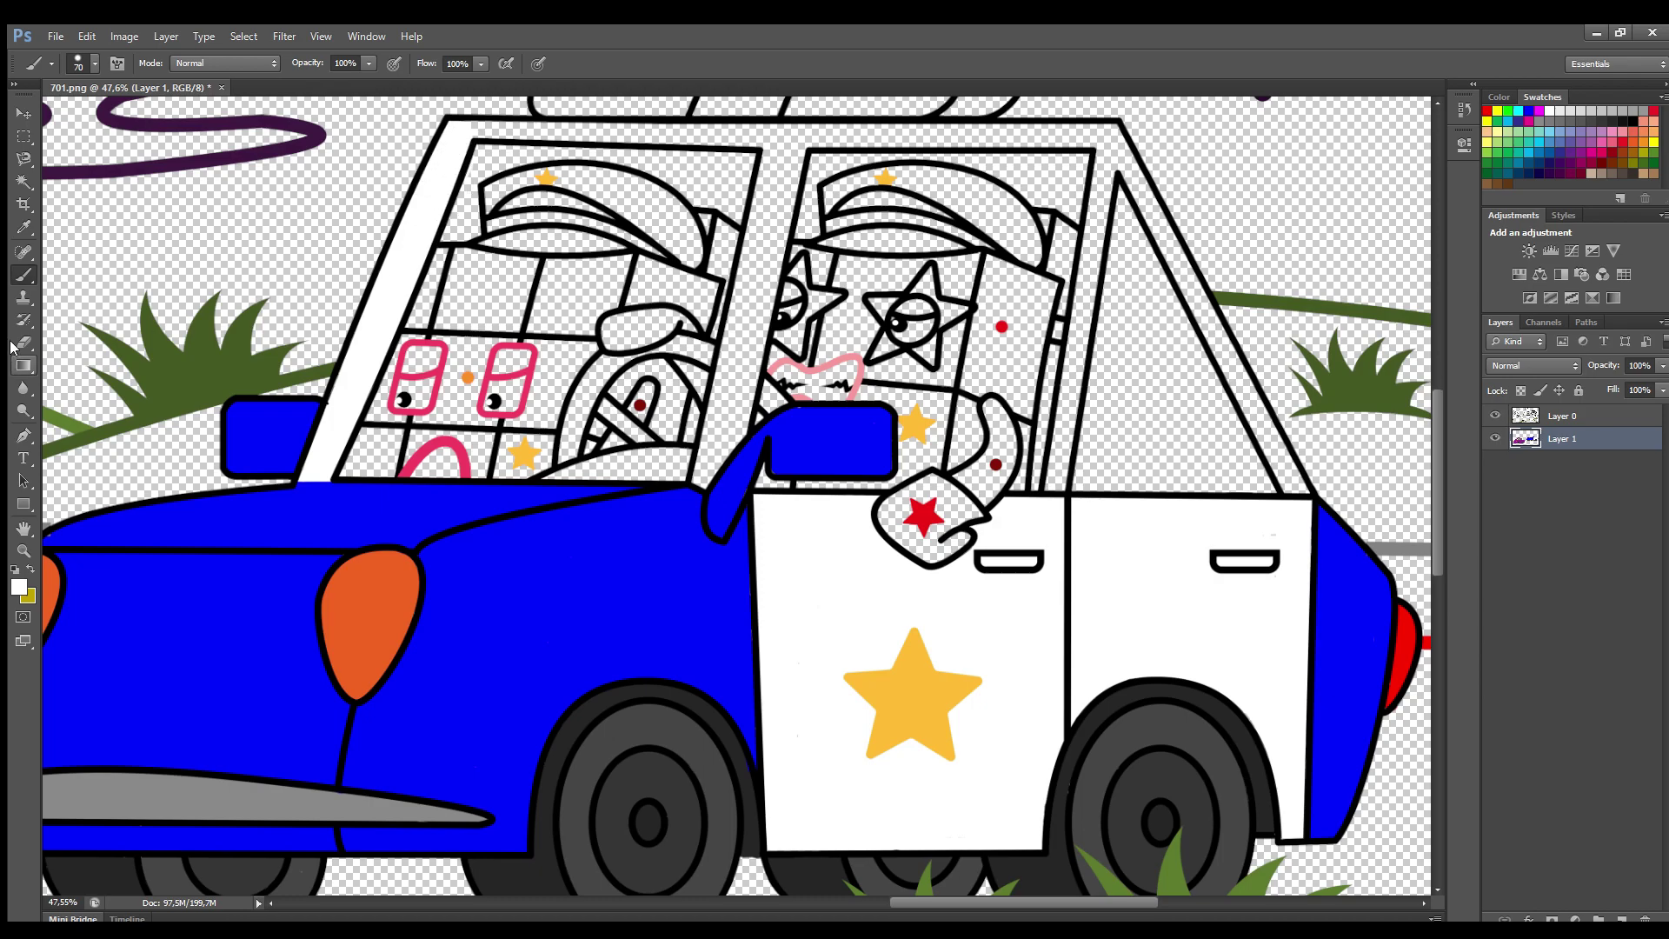
- Fill the police car's roof edge, rear pillar and the pillars between the windows with white
key("bracketleft")
key("bracketleft")
mouse_move(469, 130)
left_mouse_down()
mouse_move(775, 148)
mouse_move(868, 129)
mouse_move(1119, 139)
mouse_move(1297, 488)
left_mouse_up()
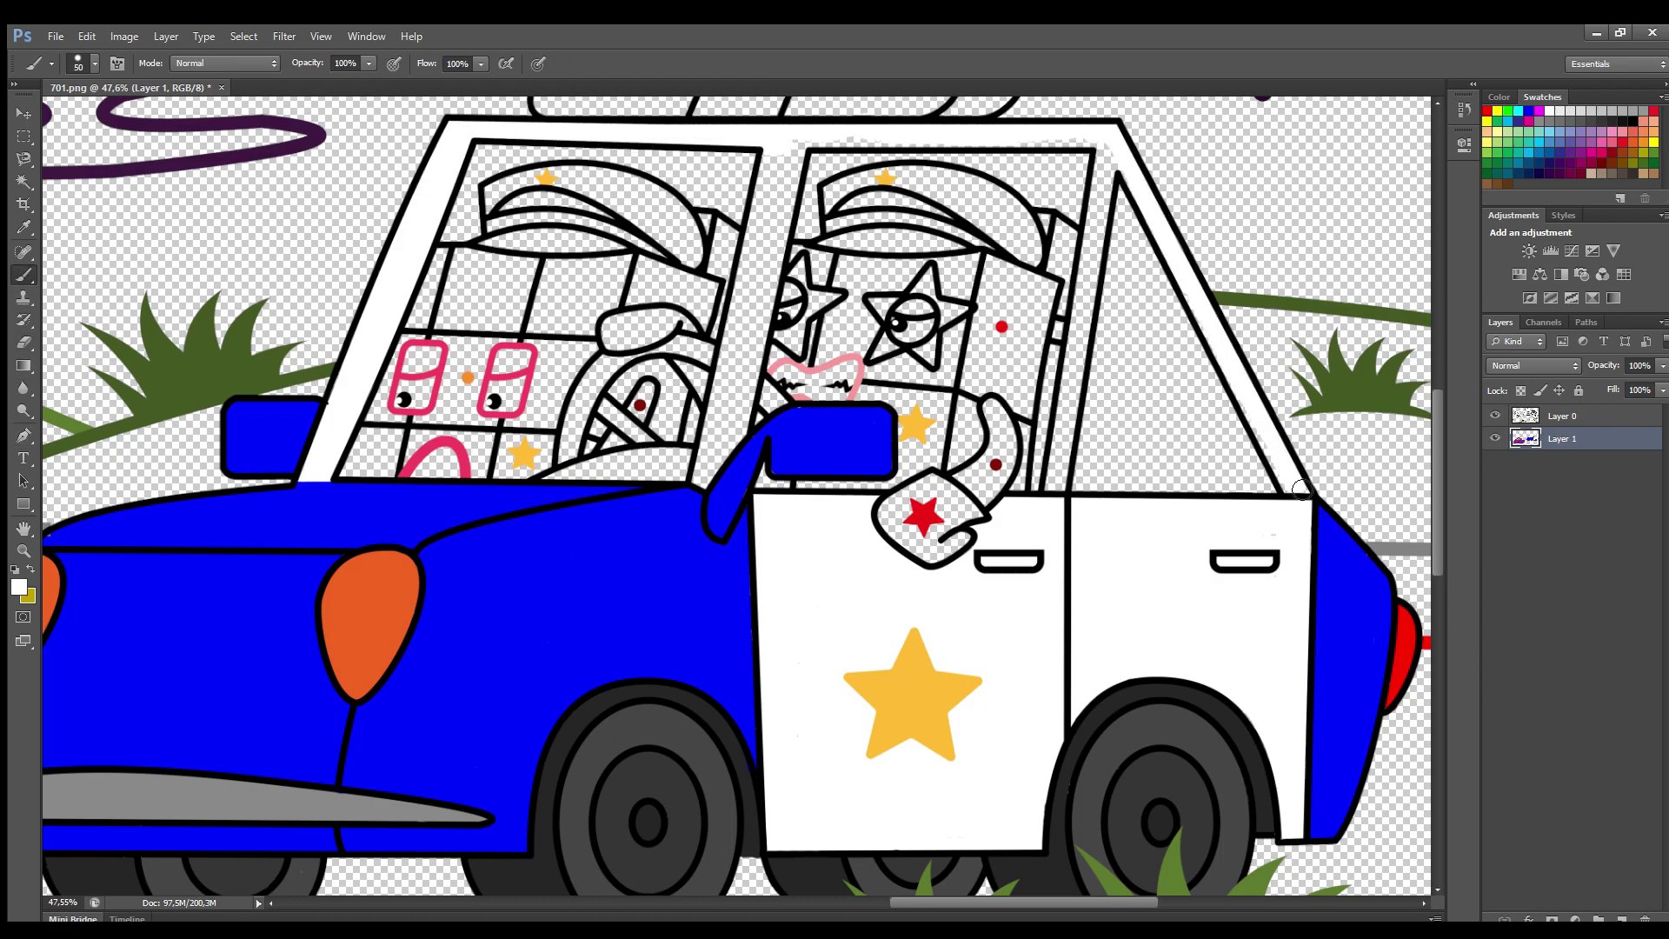
left_click_drag(1109, 206, 1055, 478)
mouse_move(1099, 208)
left_mouse_down()
mouse_move(840, 144)
mouse_move(756, 330)
mouse_move(726, 452)
mouse_move(773, 161)
mouse_move(731, 409)
left_mouse_up()
- Paint the star-eyed police passenger's cap blue and its band yellow-orange
key("i")
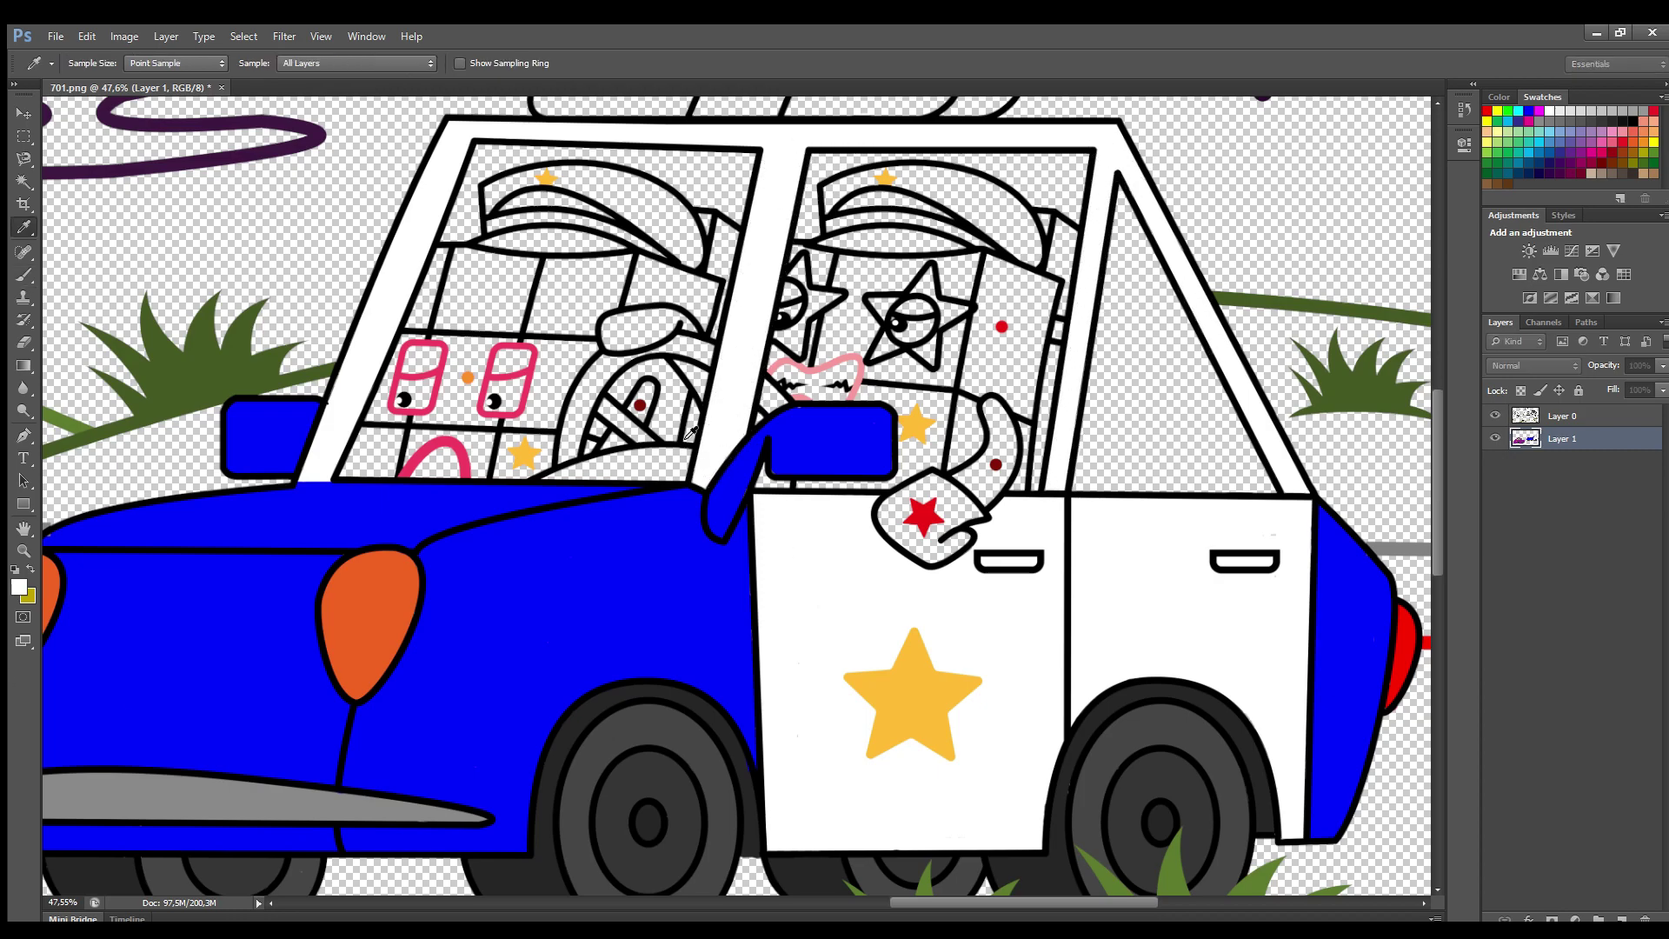
left_click(1158, 606)
mouse_move(891, 172)
left_mouse_down()
mouse_move(1017, 203)
mouse_move(1032, 262)
mouse_move(892, 183)
mouse_move(1027, 221)
mouse_move(947, 190)
mouse_move(831, 239)
mouse_move(926, 243)
left_mouse_up()
key("i")
left_click(913, 424)
key("b")
mouse_move(826, 224)
left_mouse_down()
mouse_move(896, 214)
mouse_move(947, 231)
left_mouse_up()
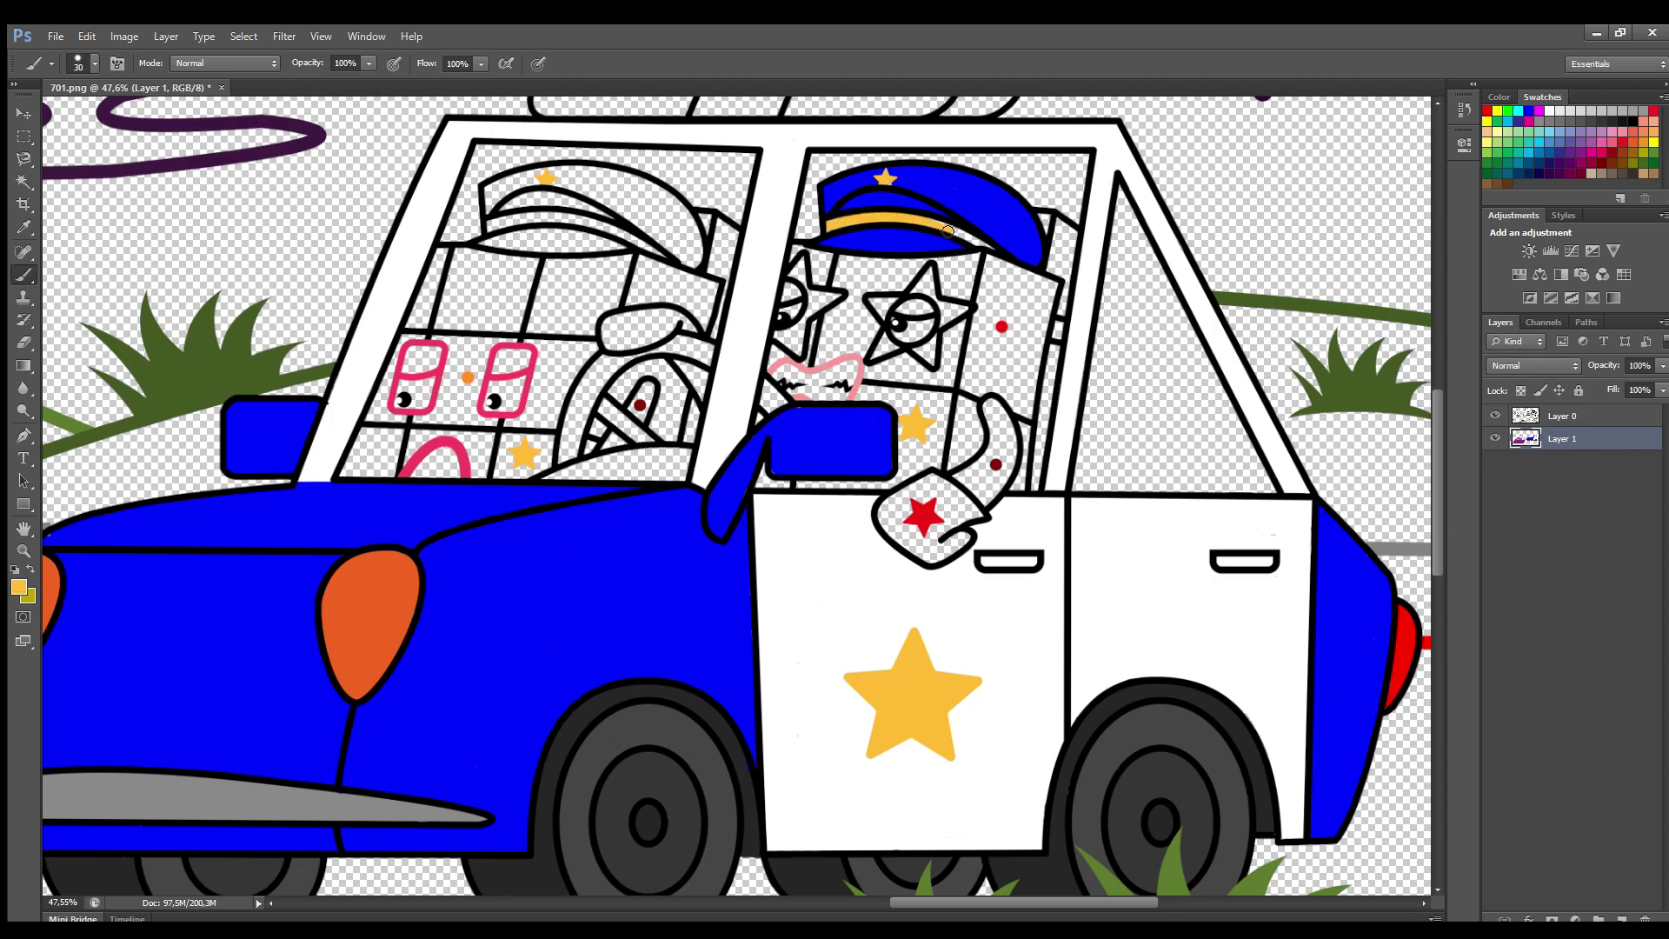
- Paint the police driver's cap blue and its band with the yellow-orange sampled from the cap's star
left_click(832, 213, "alt")
mouse_move(484, 188)
left_mouse_down()
mouse_move(638, 183)
mouse_move(691, 218)
mouse_move(692, 265)
mouse_move(619, 211)
mouse_move(504, 208)
mouse_move(526, 184)
mouse_move(572, 198)
mouse_move(567, 182)
mouse_move(689, 241)
mouse_move(636, 201)
left_mouse_up()
key("bracketleft")
left_click_drag(485, 238, 614, 247)
left_click(546, 178, "alt")
mouse_move(487, 224)
left_mouse_down()
mouse_move(576, 215)
mouse_move(658, 251)
left_mouse_up()
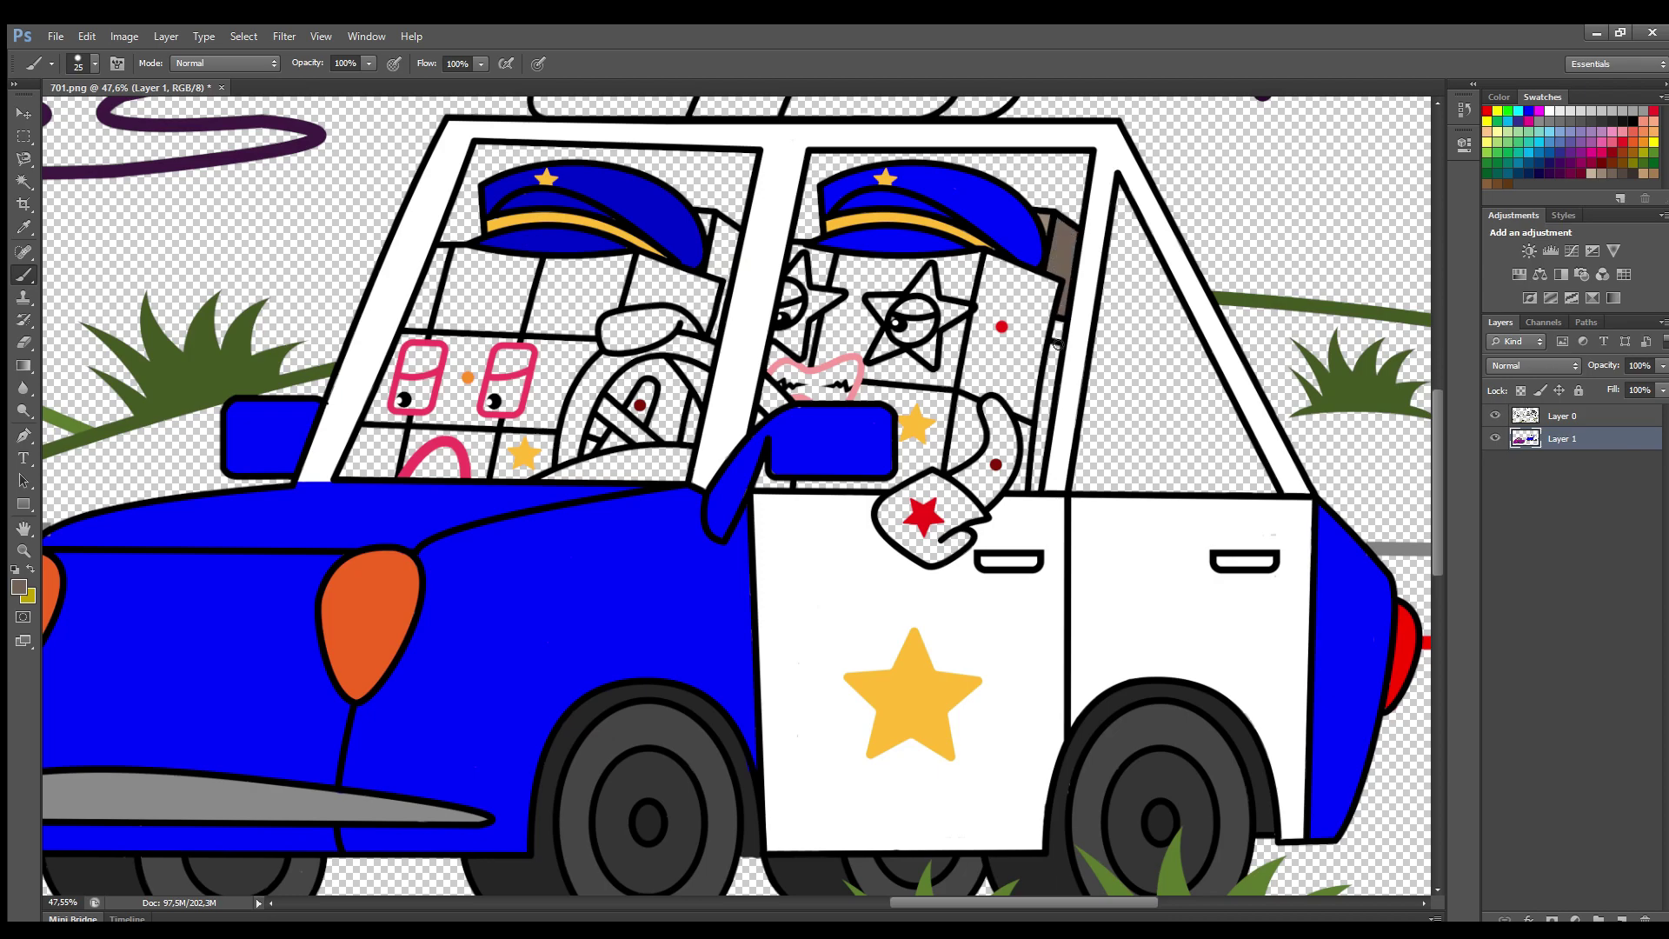
- Paint the seats behind both police characters brown and the police car's dashboard grey
left_click_drag(1057, 337, 1049, 398)
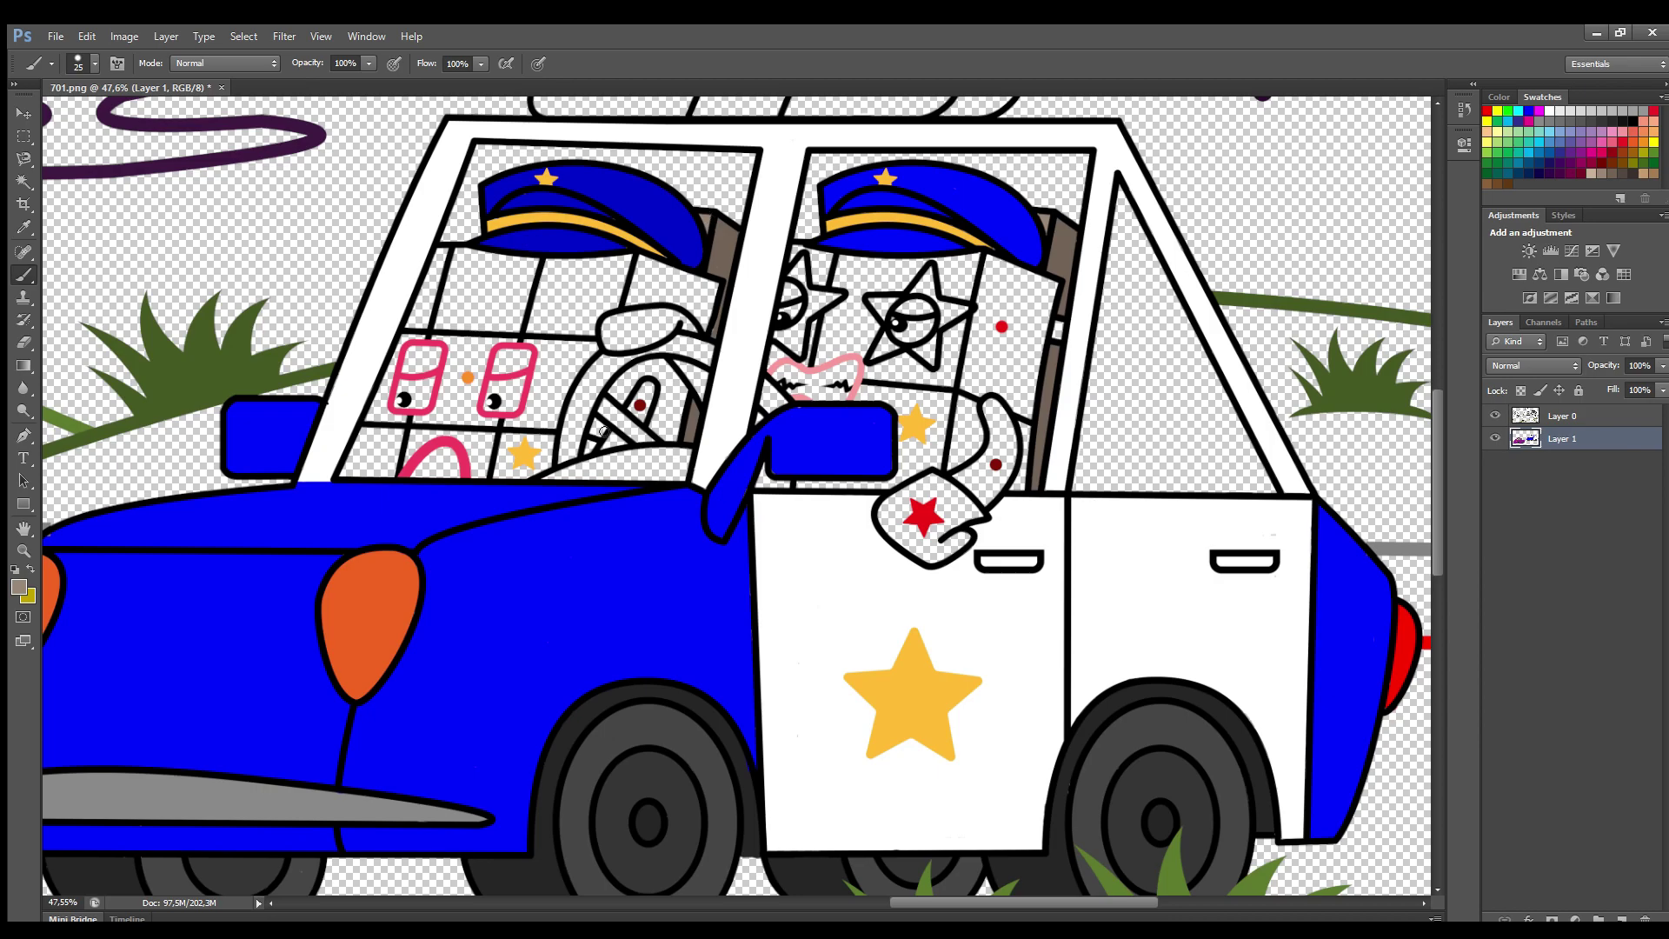
left_click(1391, 549, "alt")
mouse_move(547, 477)
left_mouse_down()
mouse_move(682, 477)
mouse_move(675, 460)
left_mouse_up()
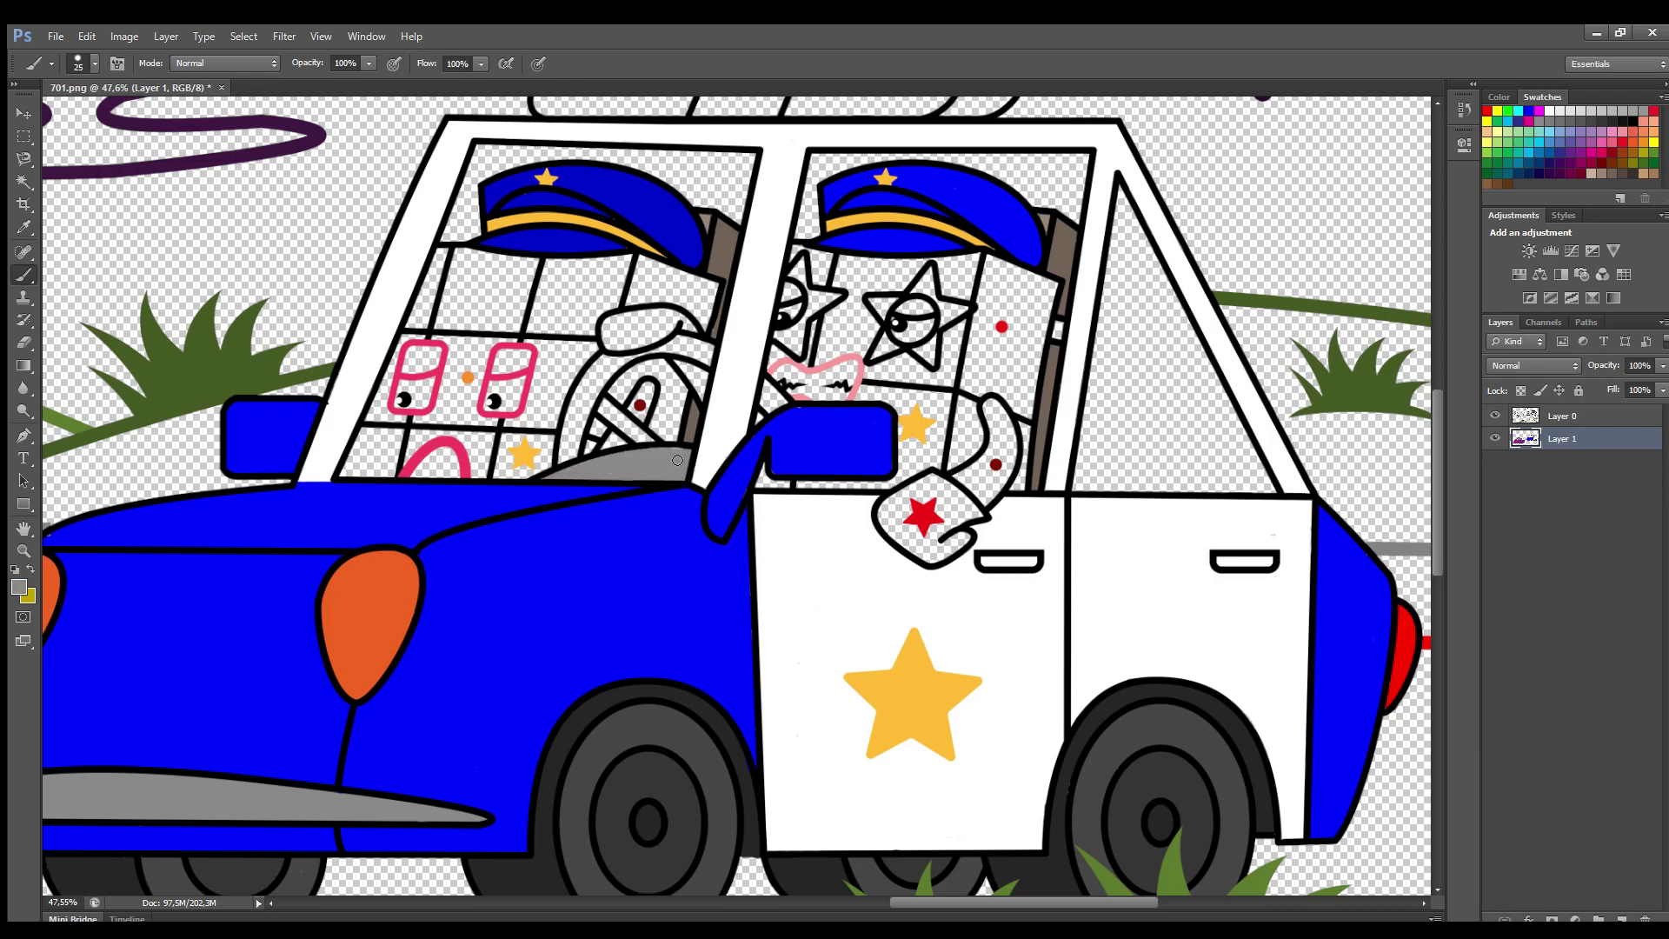
- Fill the police passenger's star-shaped eye patches with red and its face and glove with white
left_click(1001, 327, "alt")
left_click_drag(803, 258, 802, 261)
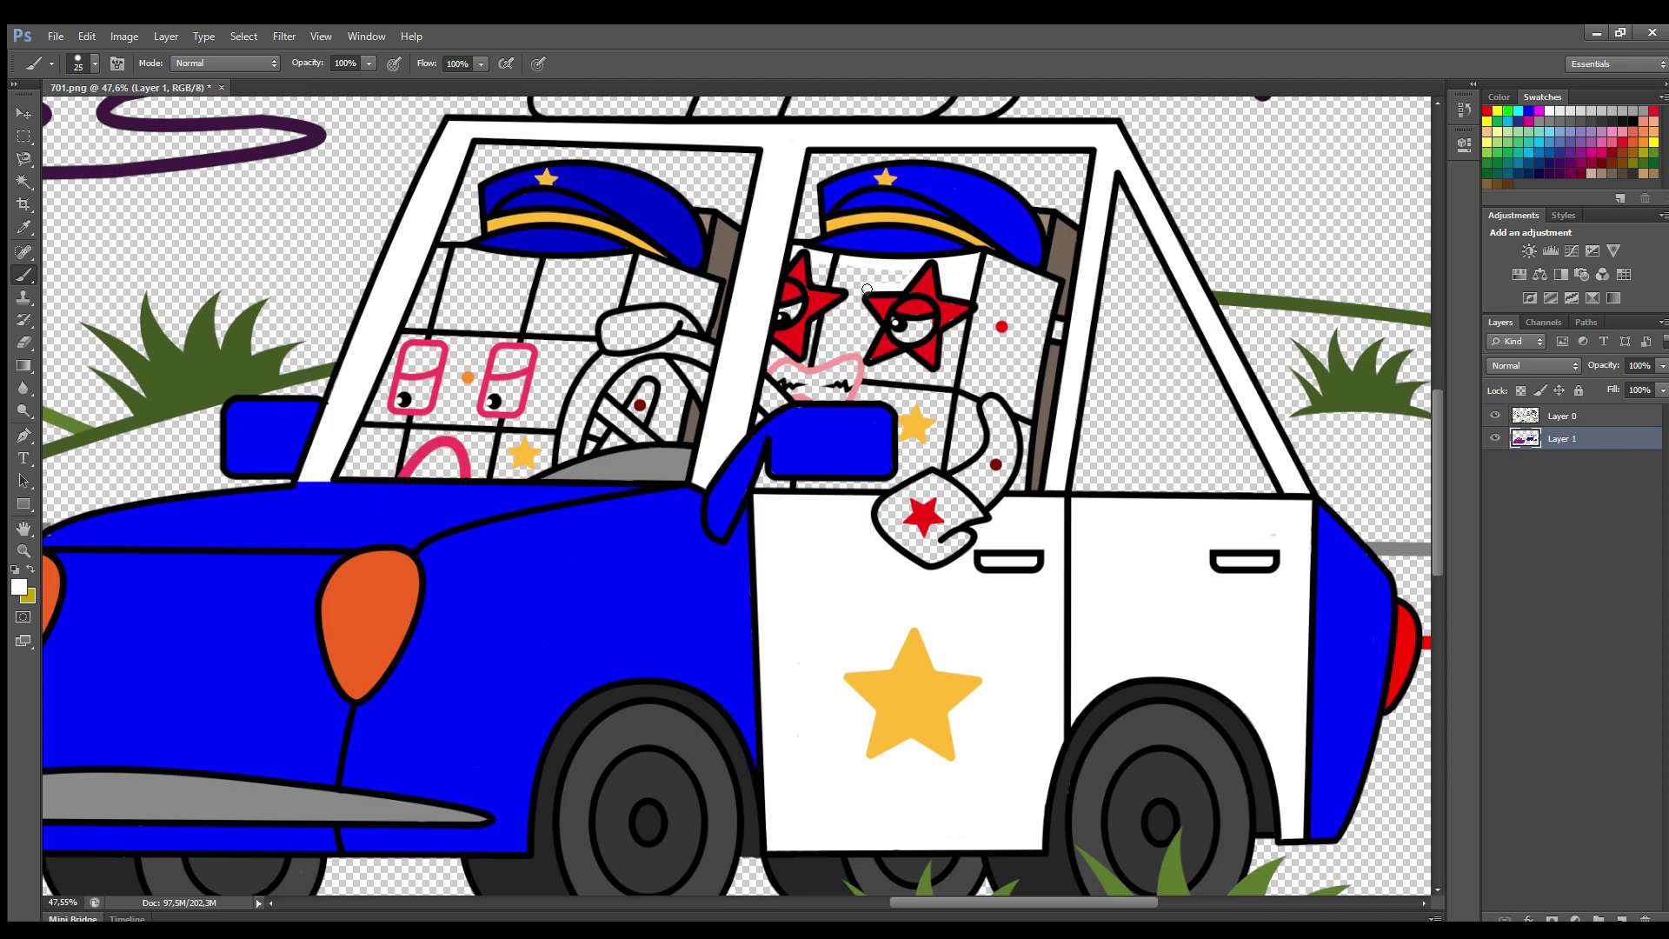
mouse_move(857, 296)
left_mouse_down()
mouse_move(821, 352)
mouse_move(836, 395)
mouse_move(786, 365)
mouse_move(922, 381)
mouse_move(908, 451)
mouse_move(780, 492)
mouse_move(961, 504)
mouse_move(930, 535)
left_mouse_up()
key("bracketright")
key("bracketright")
key("bracketright")
key("bracketright")
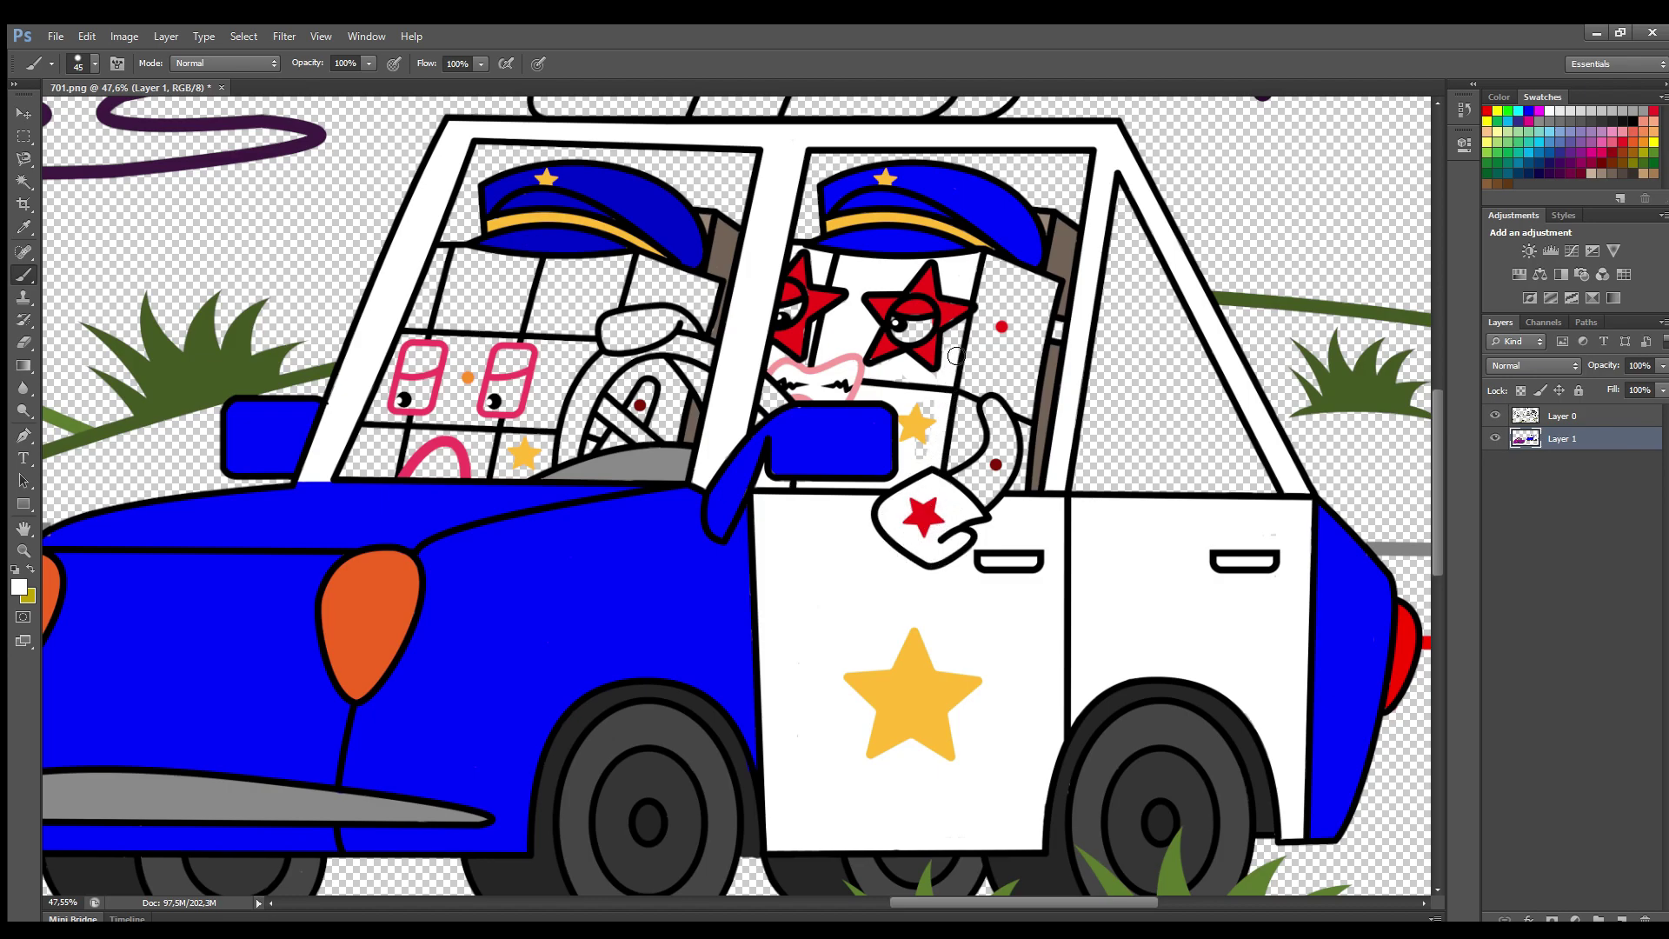
- Paint the side of the police passenger's block body red and its arm dark red
left_click(788, 315, "alt")
mouse_move(988, 258)
left_mouse_down()
mouse_move(1053, 285)
mouse_move(1026, 437)
mouse_move(999, 278)
mouse_move(1035, 382)
mouse_move(997, 383)
mouse_move(1004, 478)
mouse_move(982, 466)
left_mouse_up()
key("bracketleft")
left_click(995, 465, "alt")
- Paint the police driver's upper hand and arm dark red and the steering wheel dark grey
left_click_drag(624, 321, 669, 316)
mouse_move(661, 444)
left_mouse_down()
mouse_move(627, 433)
mouse_move(616, 376)
left_mouse_up()
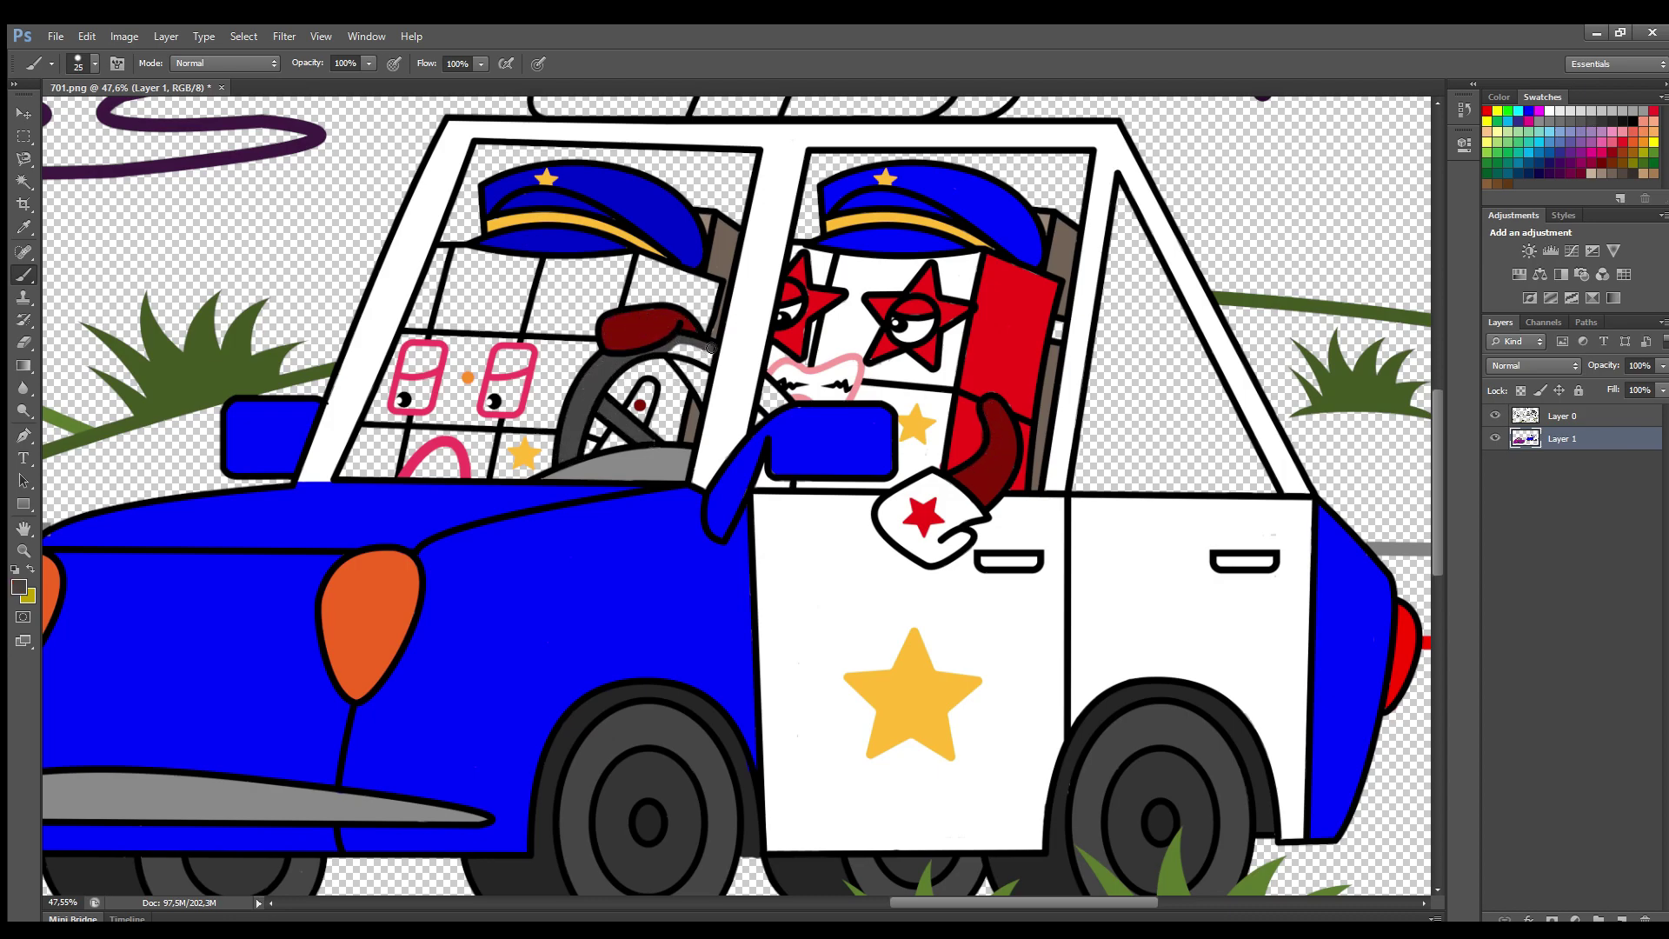
left_click(654, 332, "alt")
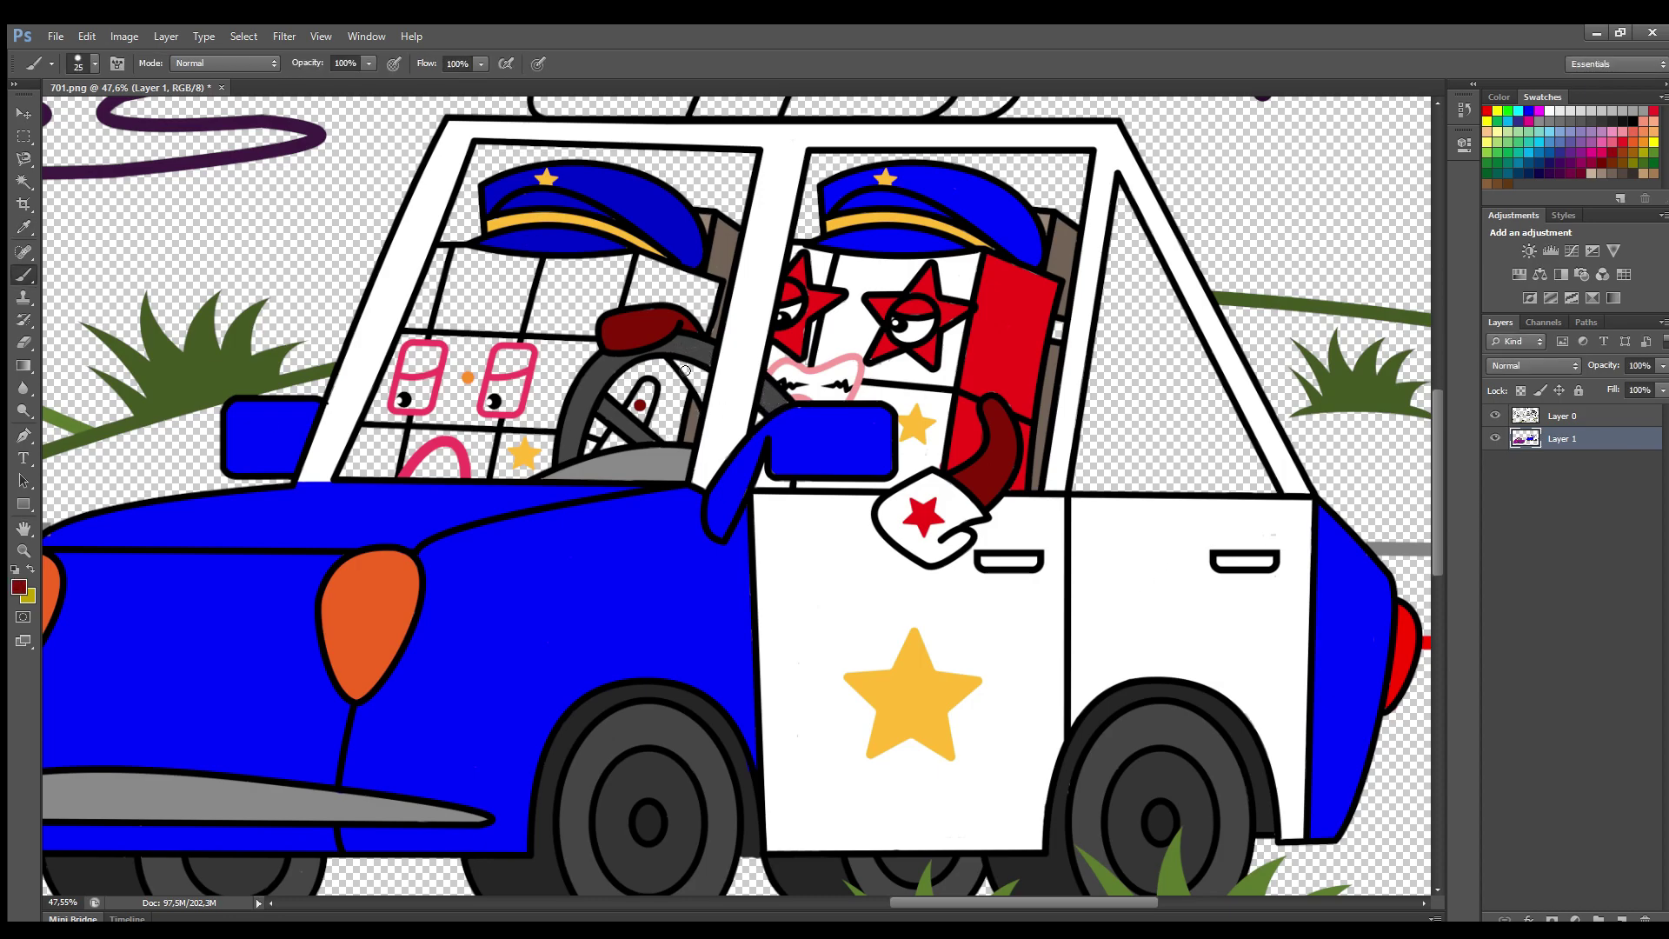
- Fill the front squares of the police driver's block body with white
left_click(452, 270, "alt")
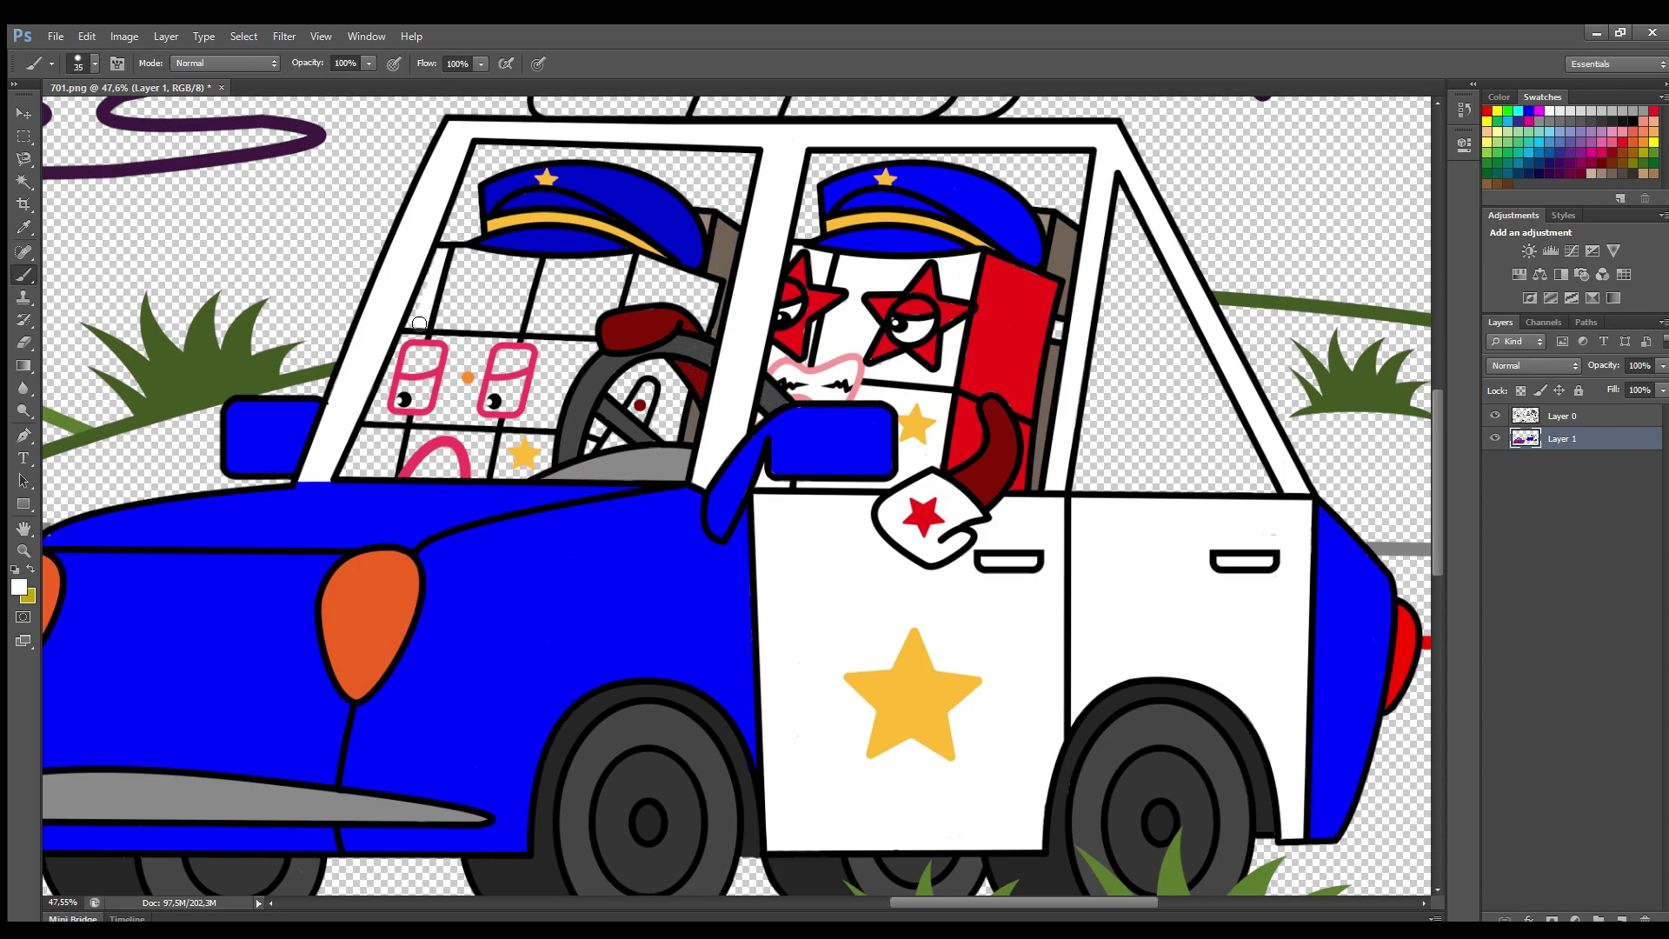
left_click_drag(452, 253, 620, 285)
left_click_drag(592, 347, 510, 476)
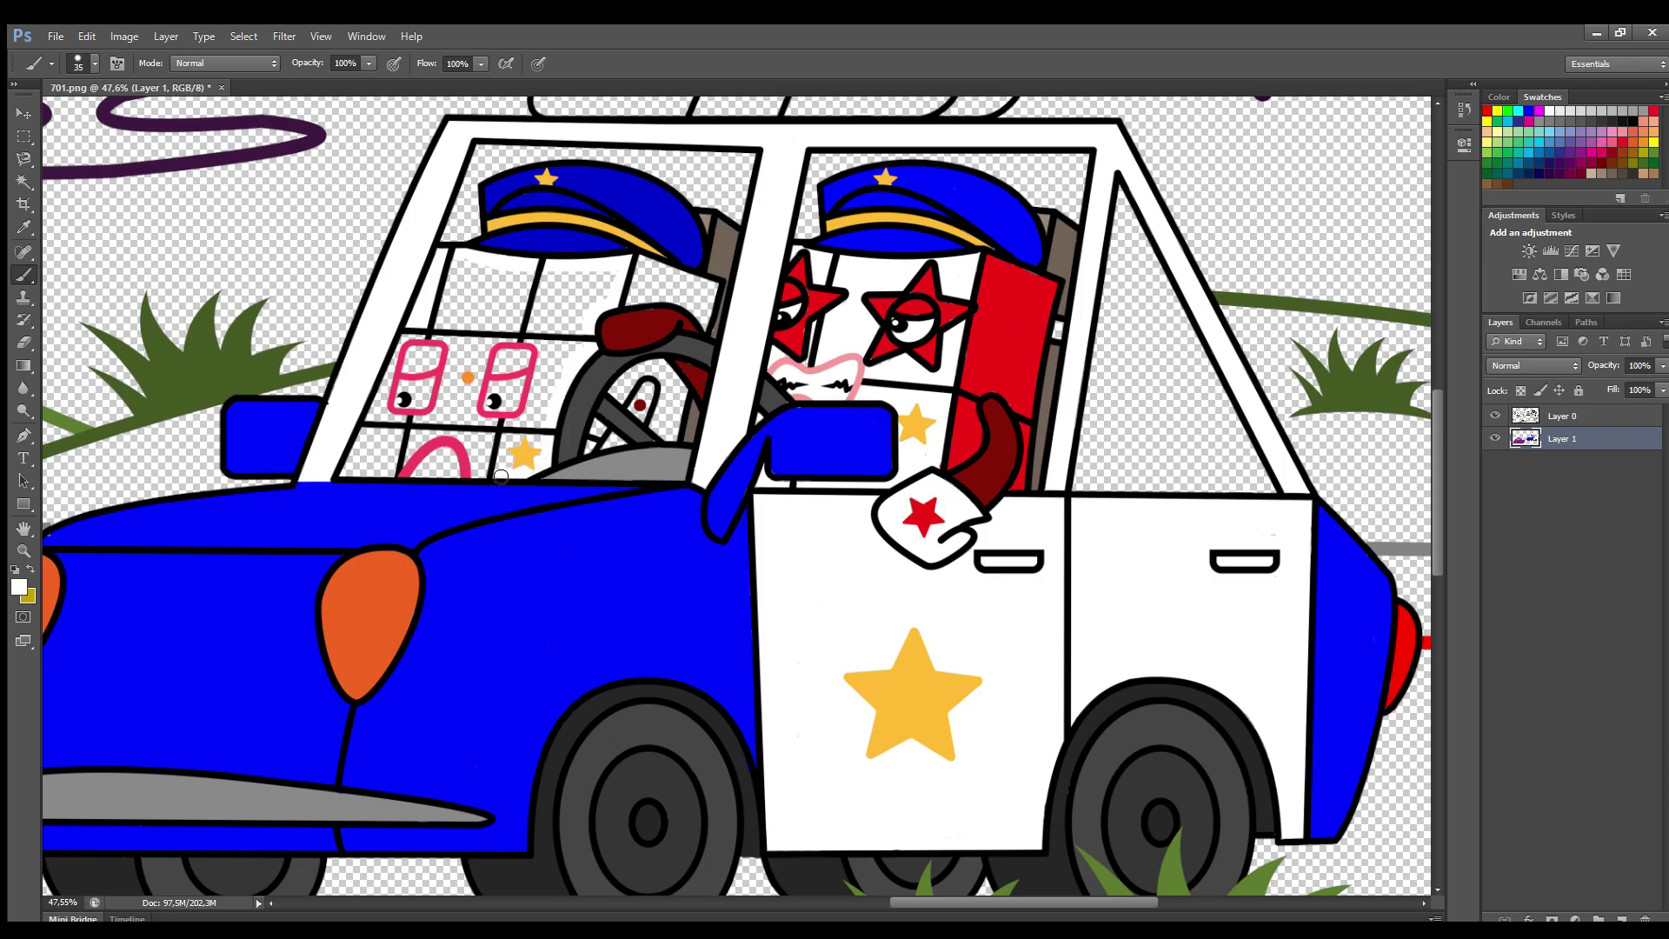
left_click_drag(535, 341, 564, 350)
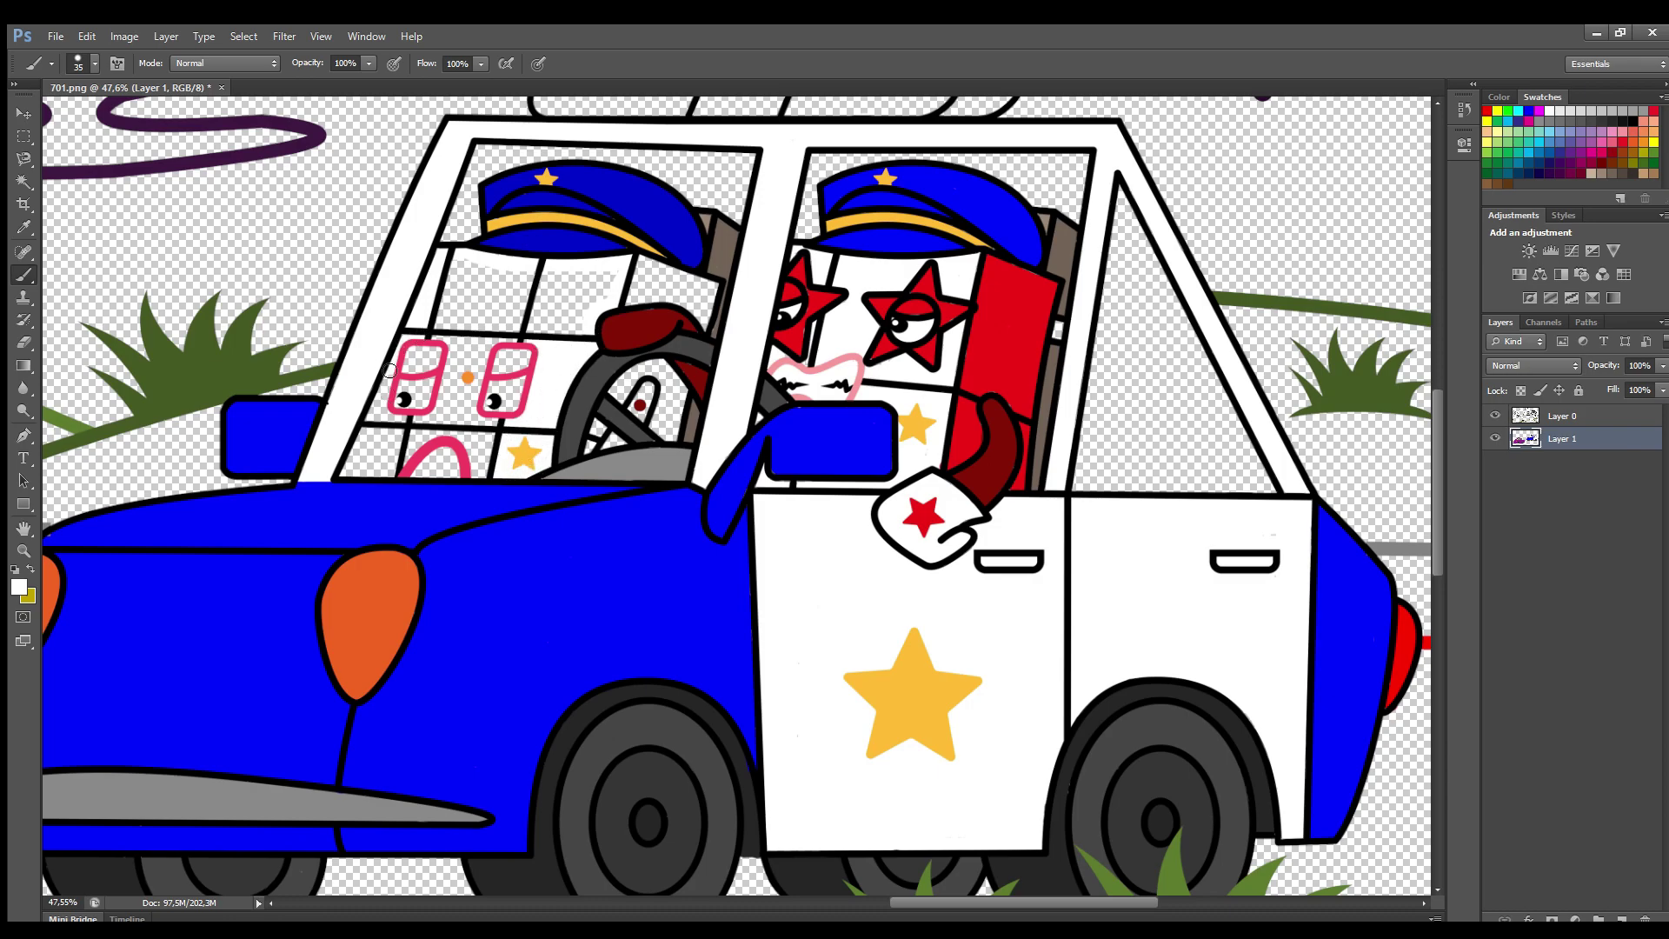
left_click_drag(344, 472, 386, 459)
mouse_move(442, 322)
left_mouse_down()
mouse_move(530, 326)
mouse_move(478, 311)
mouse_move(545, 269)
mouse_move(578, 295)
mouse_move(524, 315)
left_mouse_up()
key("bracketright")
key("bracketright")
key("bracketright")
key("bracketright")
key("ctrl+z")
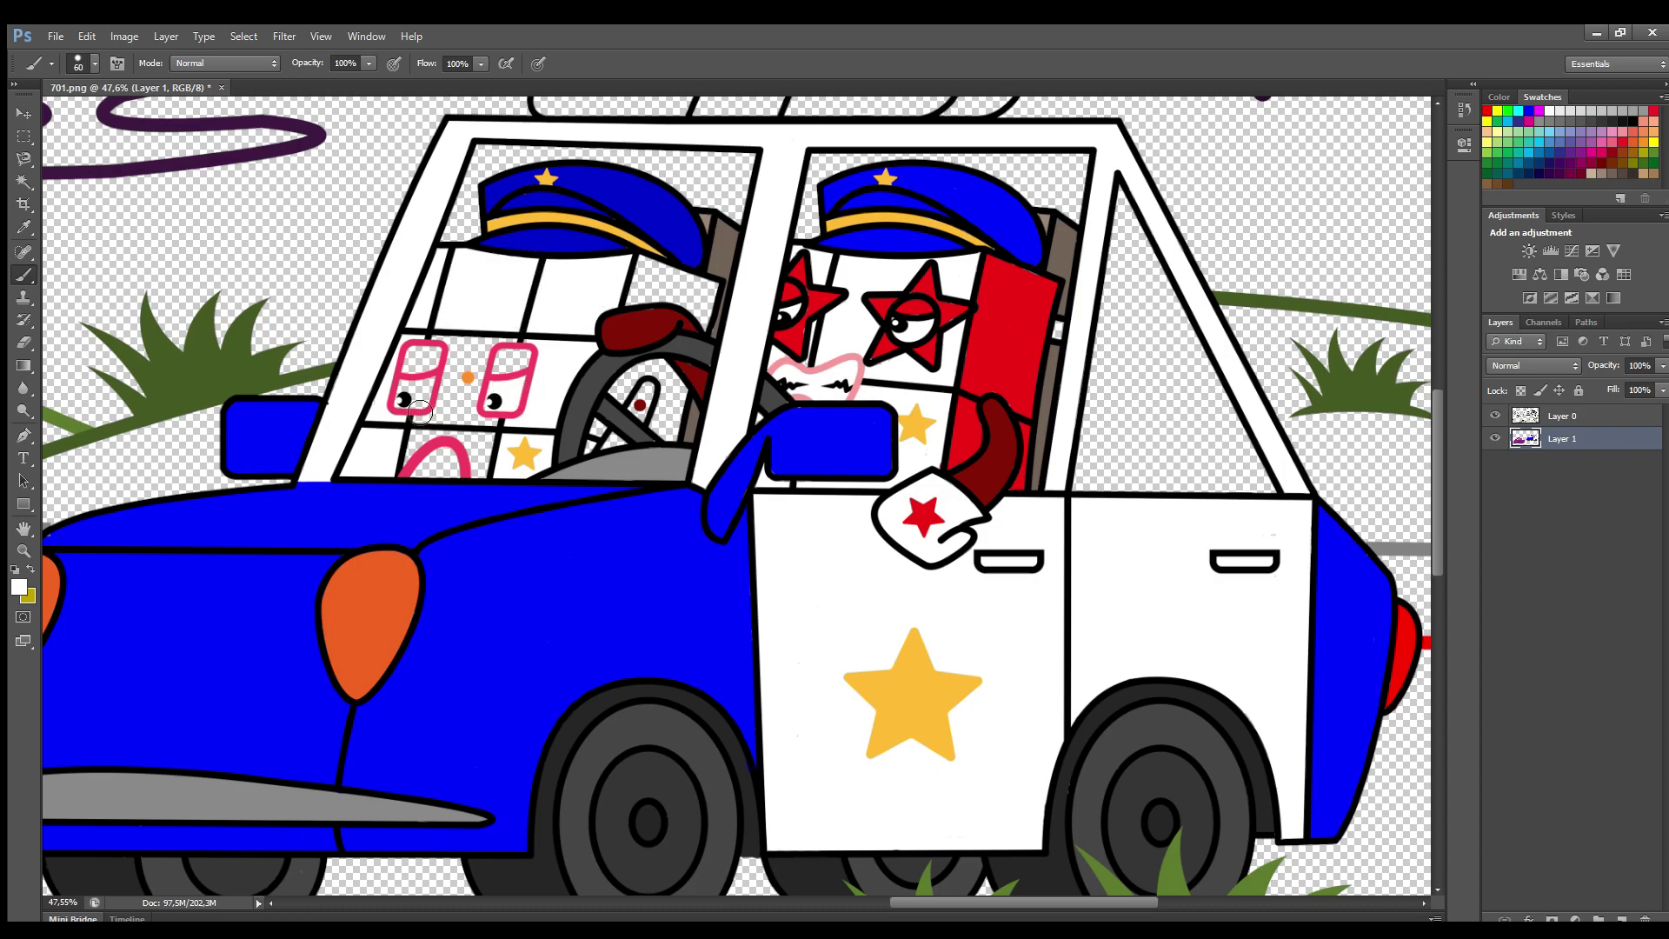
- Fill the central squares between the police driver's eyes and around its mouth with orange
key("bracketleft")
key("bracketleft")
key("bracketleft")
left_click(467, 377, "alt")
left_click_drag(425, 341, 511, 344)
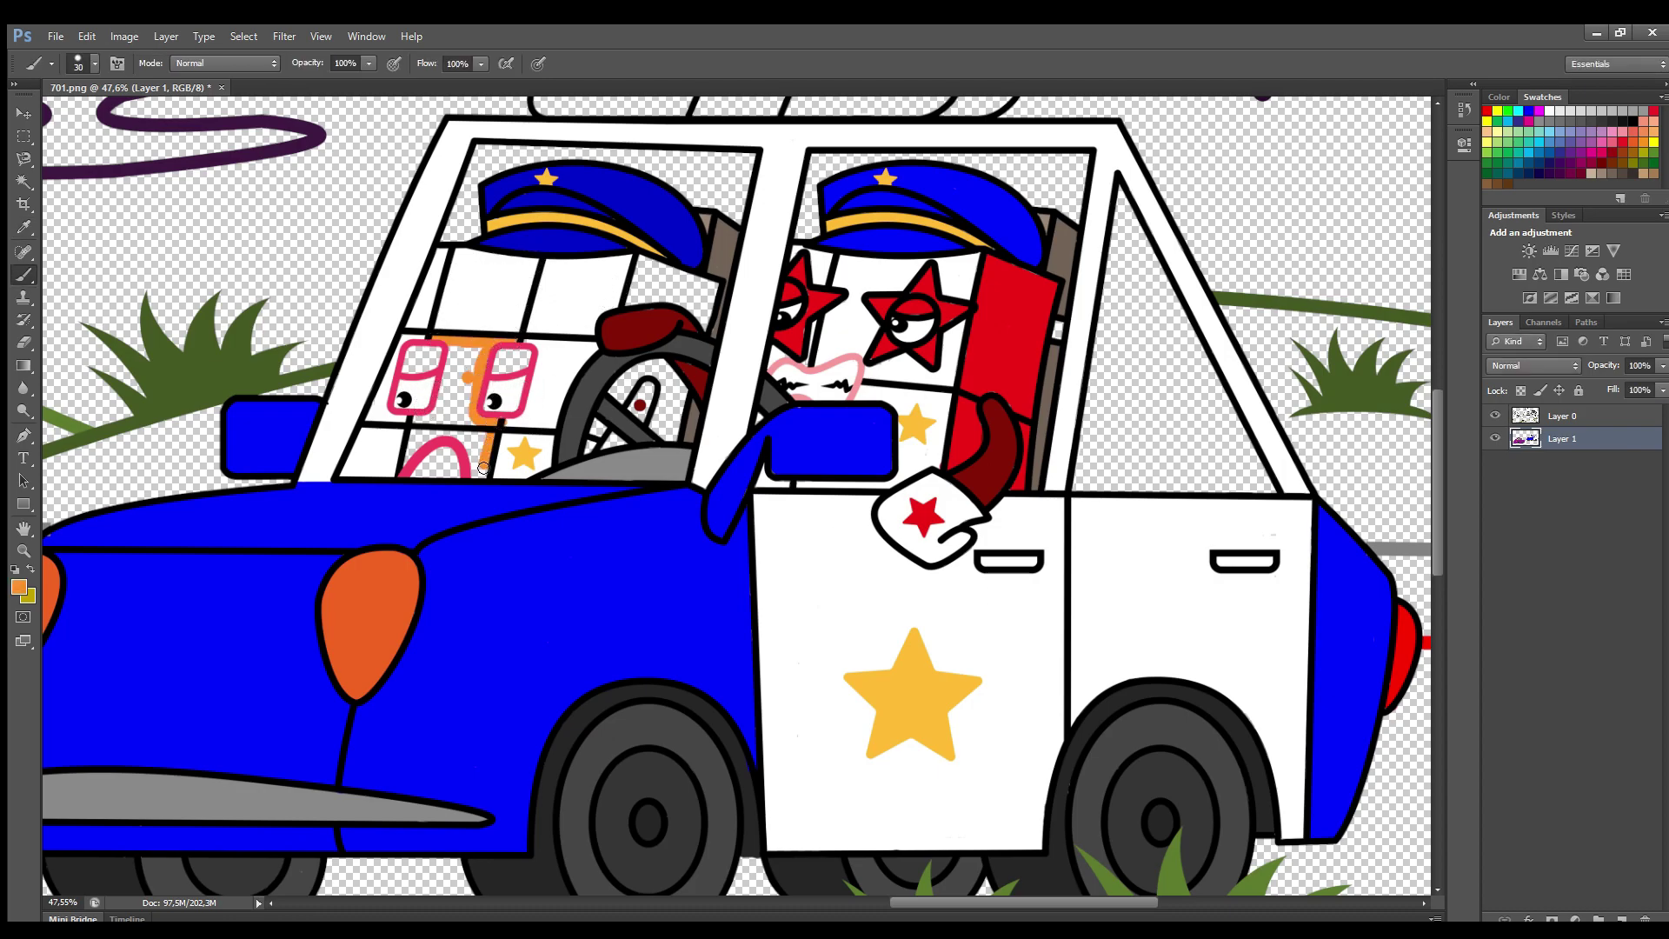
key("bracketright")
key("bracketright")
key("bracketright")
mouse_move(414, 420)
left_mouse_down()
mouse_move(471, 352)
mouse_move(426, 437)
left_mouse_up()
- Paint the police driver's hand behind the steering wheel dark red
left_click(514, 422, "alt")
left_click(639, 404, "alt")
key("bracketleft")
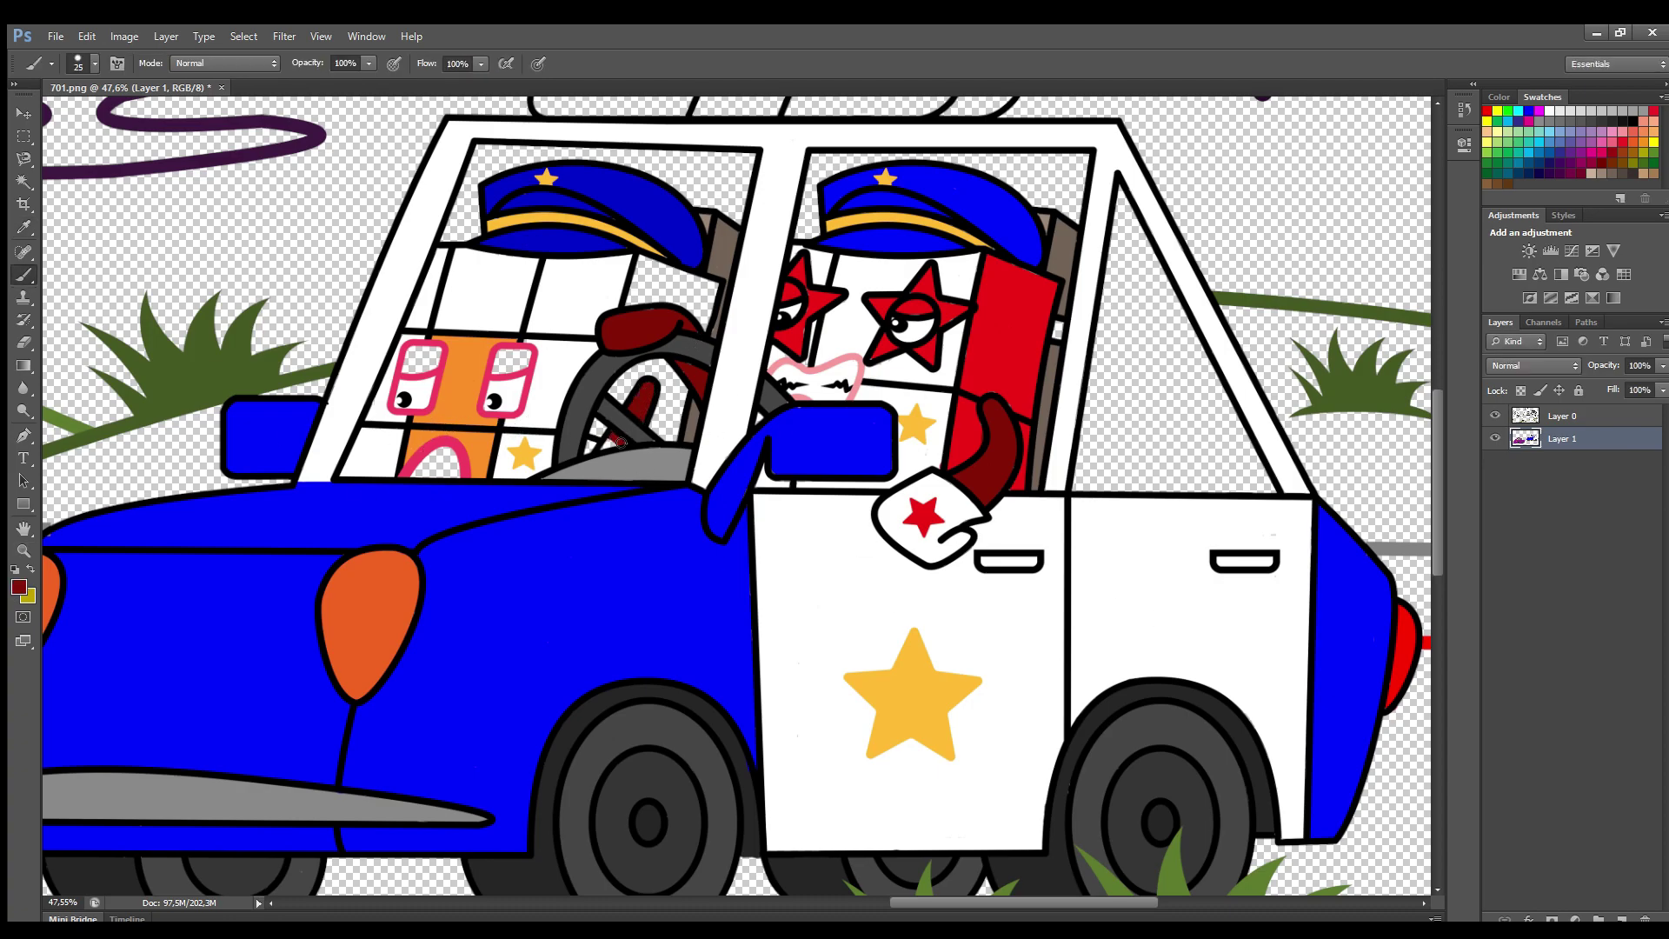
- Paint the side of the police driver's body red and fill its eyelids with pink and its mouth with black
left_click(460, 375, "alt")
key("bracketright")
key("bracketright")
key("bracketright")
mouse_move(640, 261)
left_mouse_down()
mouse_move(691, 279)
mouse_move(663, 274)
mouse_move(706, 326)
mouse_move(674, 294)
left_mouse_up()
left_click(923, 517, "alt")
left_click_drag(680, 400, 662, 366)
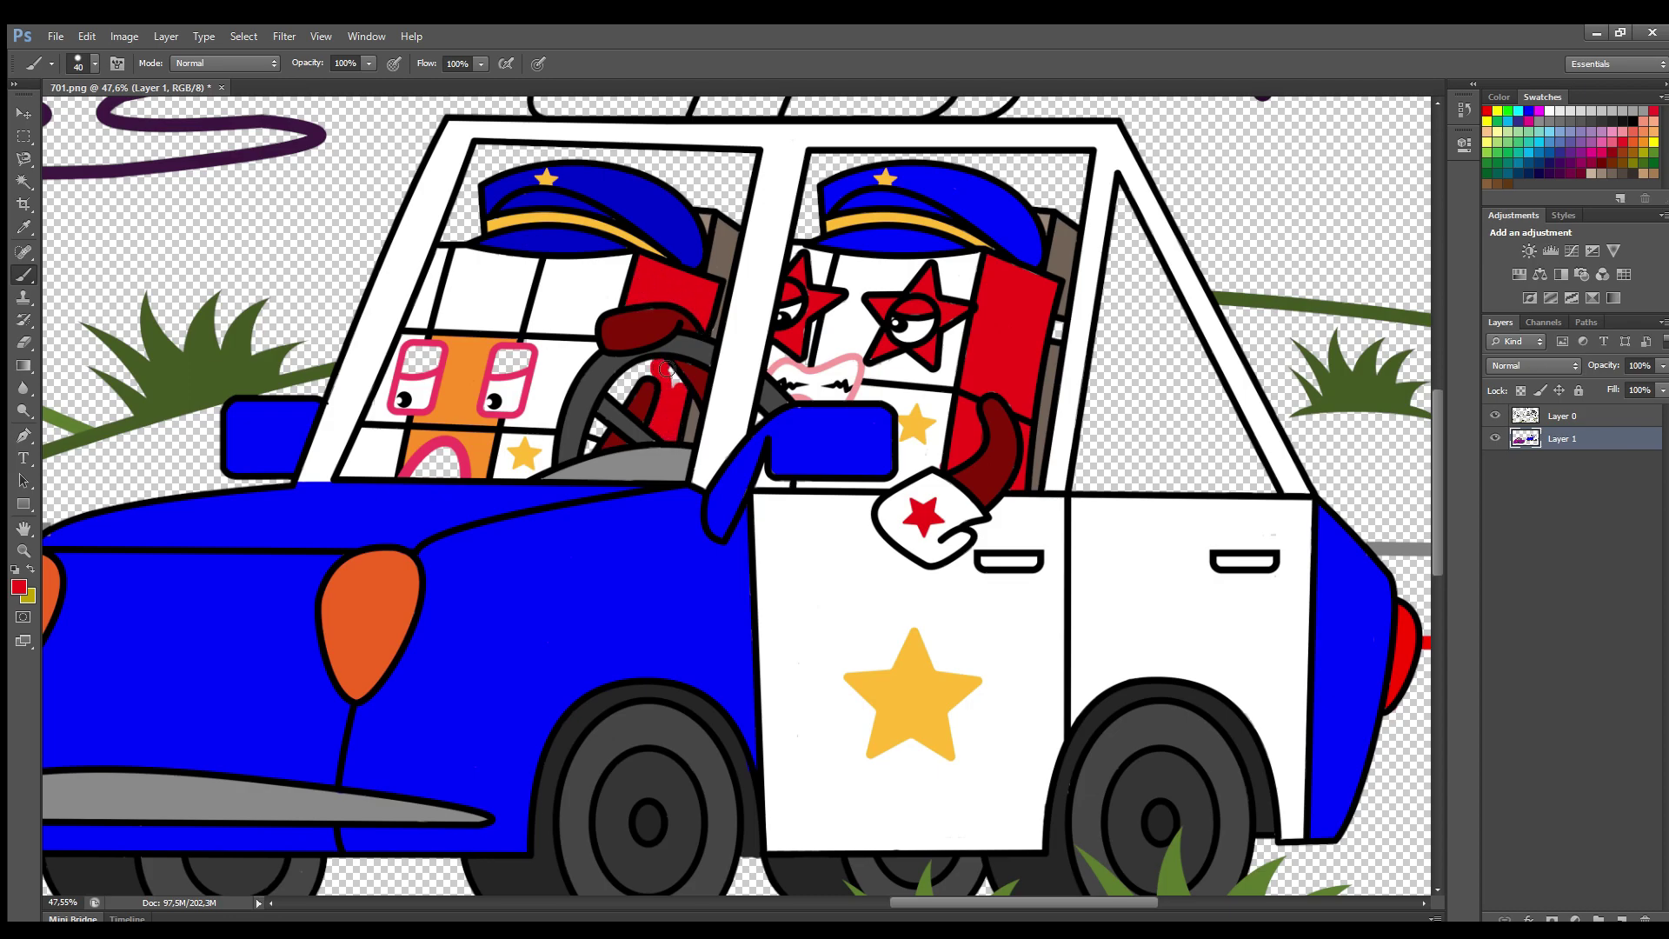
left_click(494, 369, "alt")
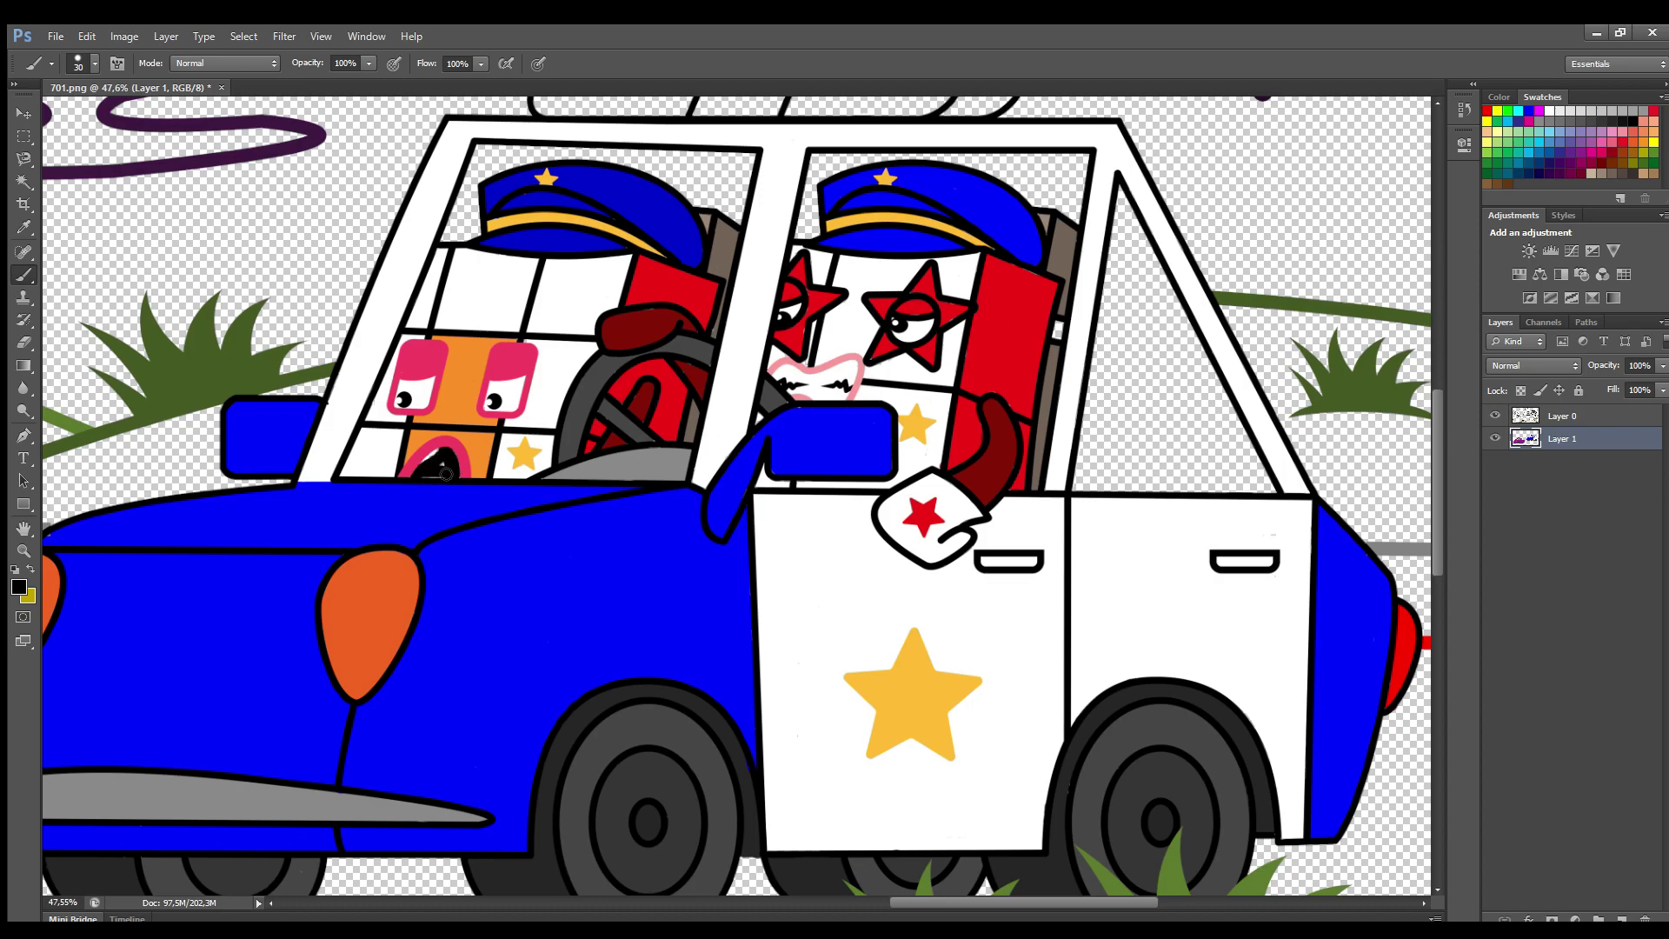
- Fill the police car's triangular rear side window with near-black grey
key("bracketright")
key("bracketright")
key("bracketright")
mouse_move(1119, 180)
left_mouse_down()
mouse_move(1260, 474)
mouse_move(1089, 486)
mouse_move(1117, 233)
mouse_move(1097, 474)
mouse_move(1195, 474)
mouse_move(1169, 439)
left_mouse_up()
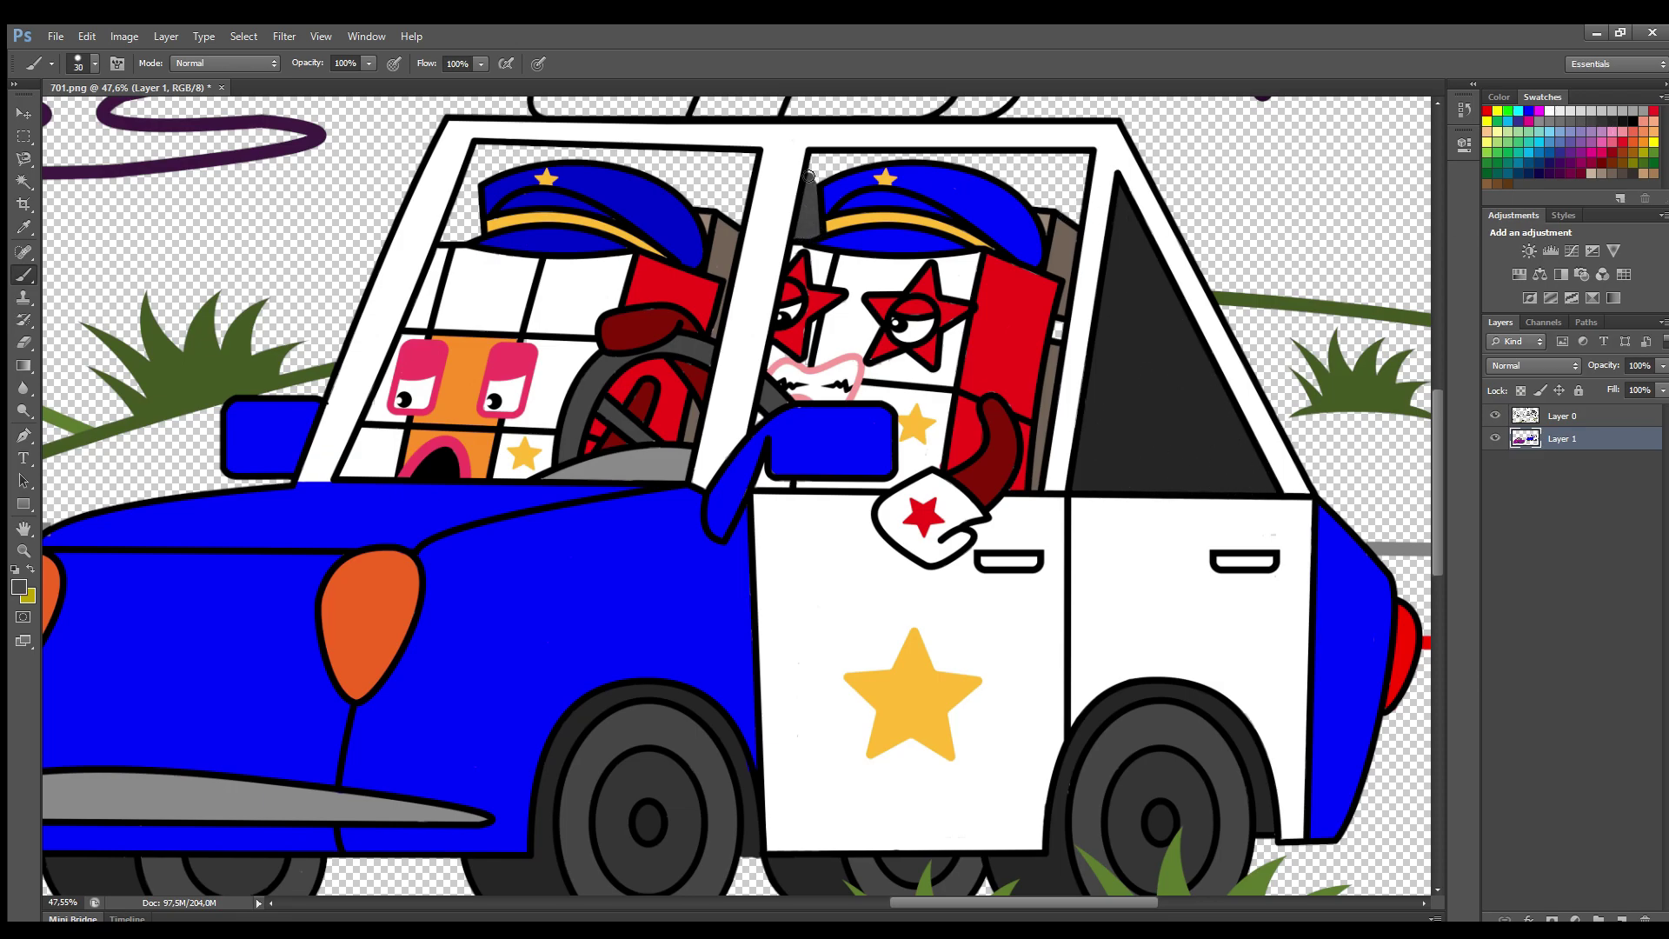
- Fill the car interior around both police characters' caps with dark grey
left_click_drag(809, 181, 861, 159)
mouse_move(1011, 159)
left_mouse_down()
mouse_move(1080, 208)
mouse_move(969, 178)
mouse_move(1063, 191)
left_mouse_up()
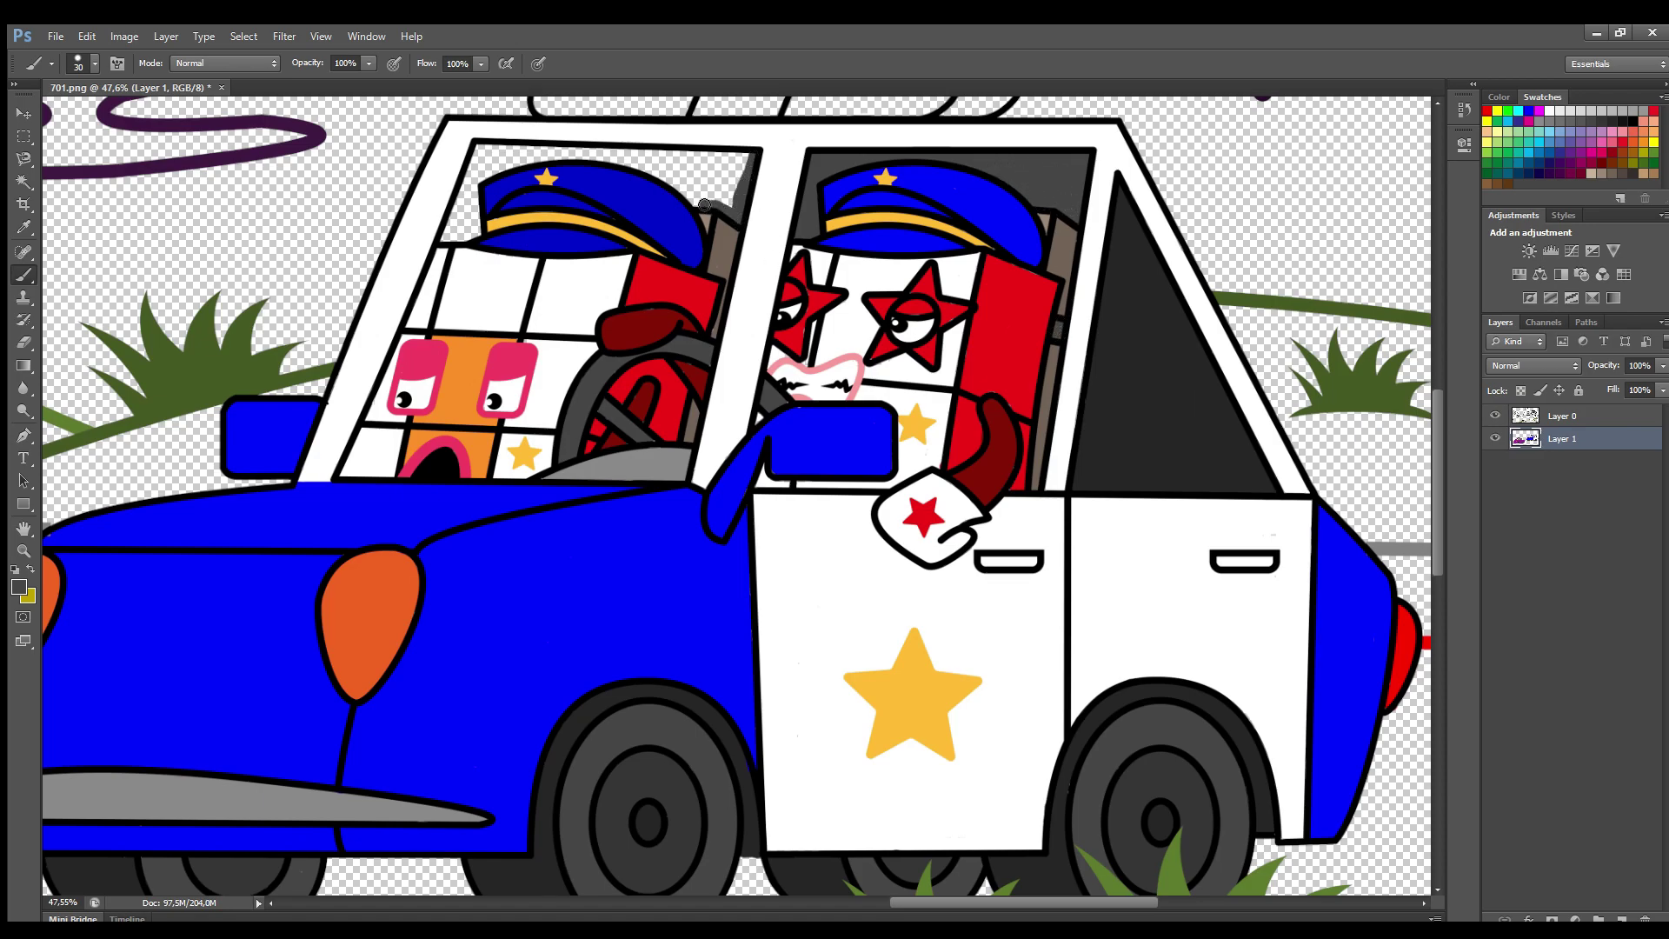
mouse_move(538, 157)
left_mouse_down()
mouse_move(467, 228)
mouse_move(473, 156)
left_mouse_up()
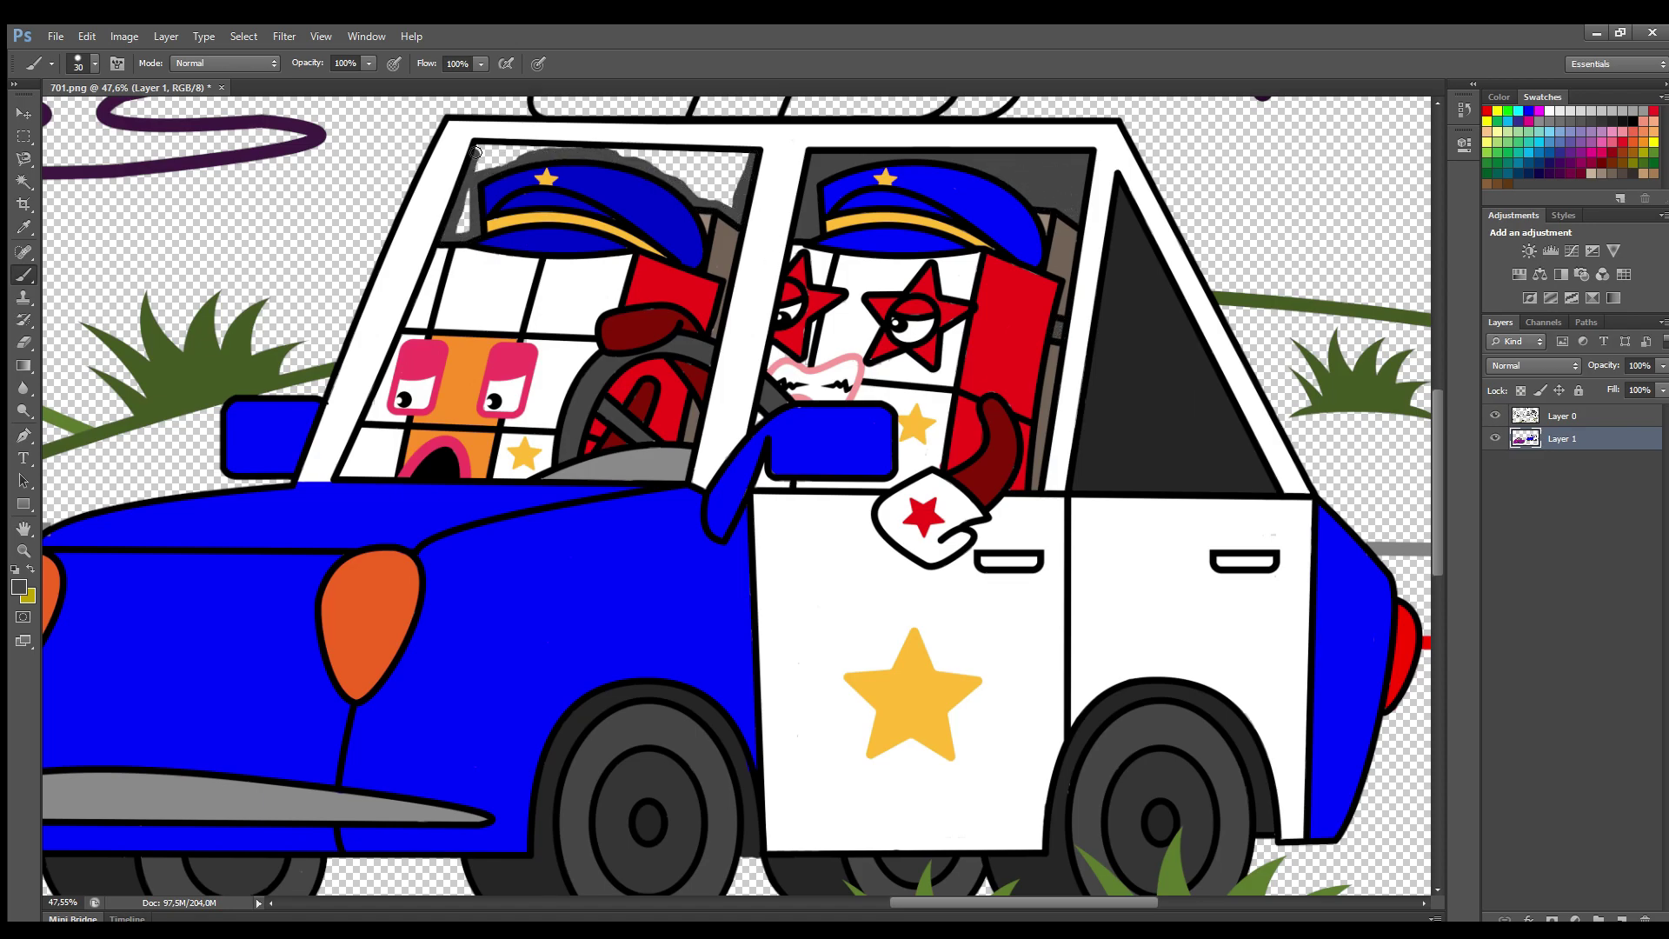
mouse_move(609, 154)
left_mouse_down()
mouse_move(739, 200)
mouse_move(709, 168)
left_mouse_up()
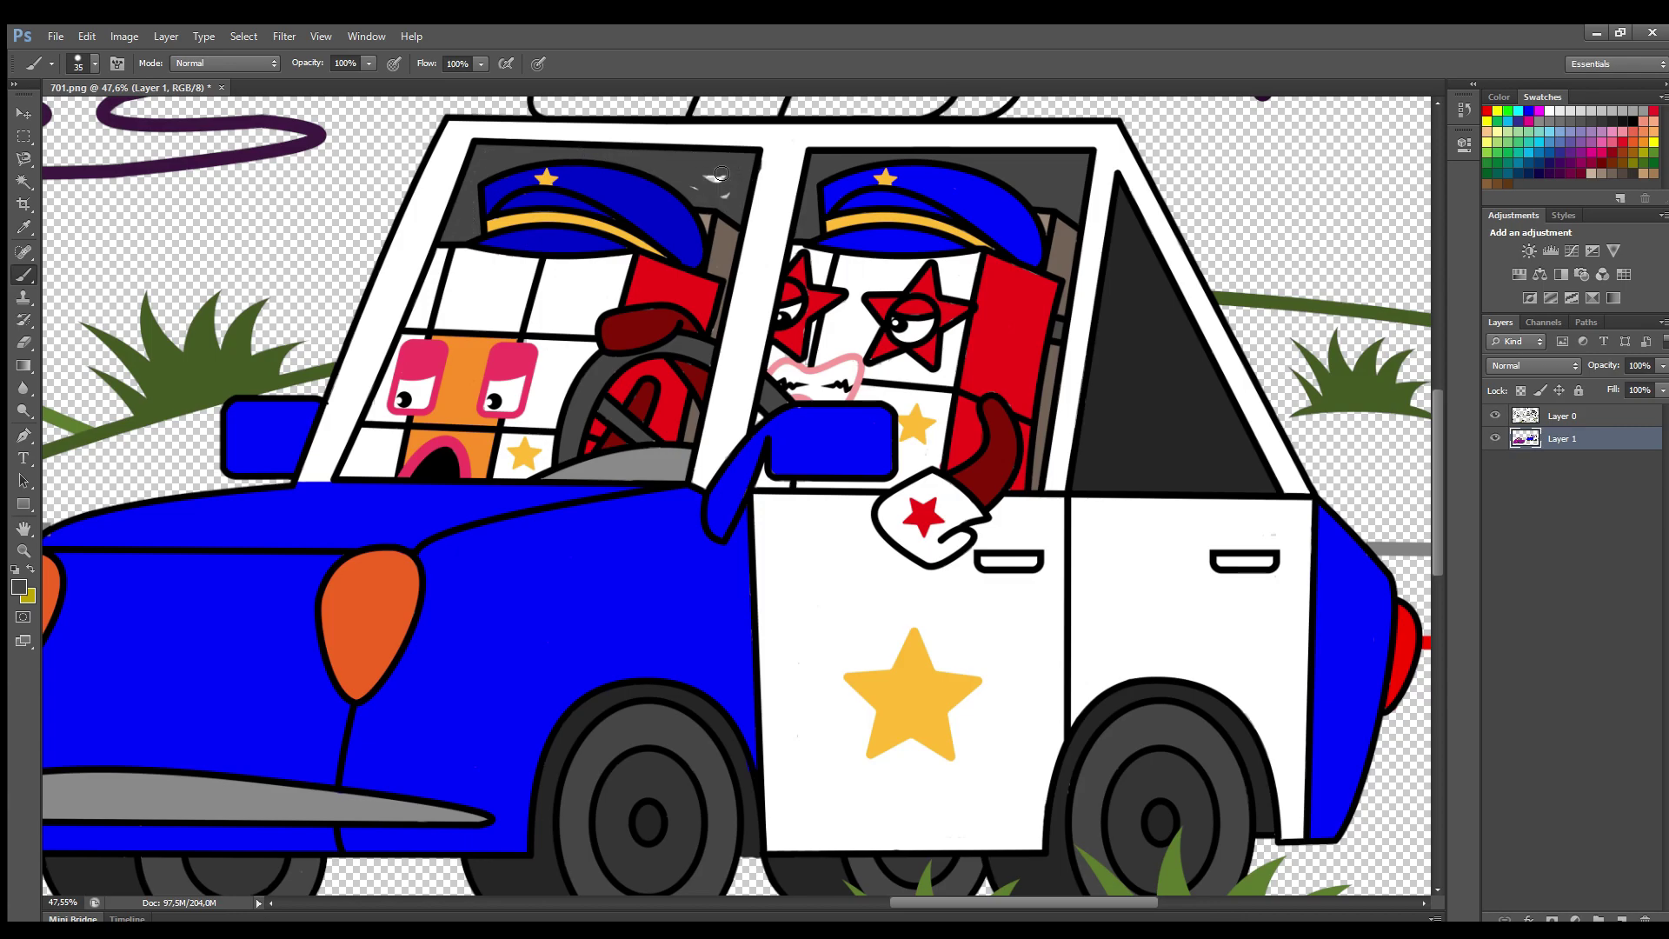
- Paint the roof light bar with a grey centre between a blue section and a red section
left_click(130, 795, "alt")
scroll(788, 207, "up", 3)
mouse_move(809, 122)
left_mouse_down()
mouse_move(781, 189)
mouse_move(732, 138)
left_mouse_up()
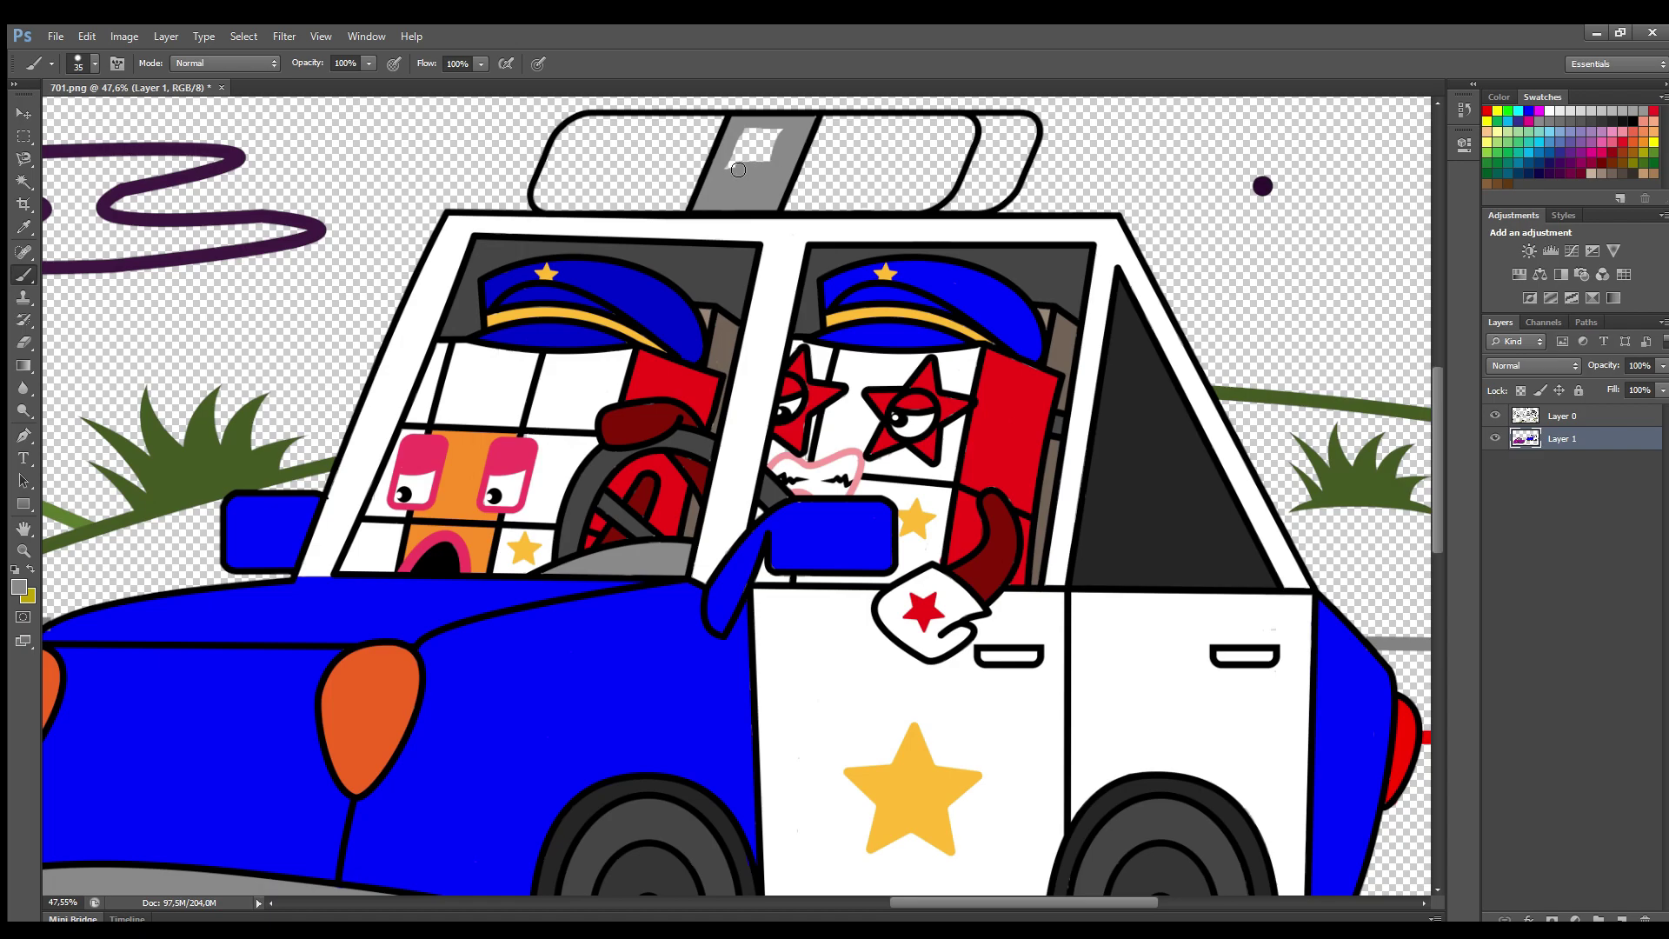
left_click(1528, 110)
mouse_move(678, 209)
left_mouse_down()
mouse_move(543, 171)
mouse_move(578, 127)
mouse_move(699, 124)
left_mouse_up()
left_click(15, 271)
mouse_move(557, 195)
left_mouse_down()
mouse_move(705, 142)
mouse_move(557, 181)
mouse_move(673, 170)
left_mouse_up()
left_click(1487, 111)
mouse_move(821, 122)
left_mouse_down()
mouse_move(973, 131)
mouse_move(908, 208)
mouse_move(813, 147)
mouse_move(831, 192)
mouse_move(1028, 124)
mouse_move(995, 187)
left_mouse_up()
- Pick a darker red and paint the end face of the light bar's red section
left_click(18, 587)
left_click(1172, 610)
key("bracketleft")
key("bracketleft")
key("bracketleft")
- Fill the front part of the tree's crown with the green sampled from its outline
key("ctrl+0")
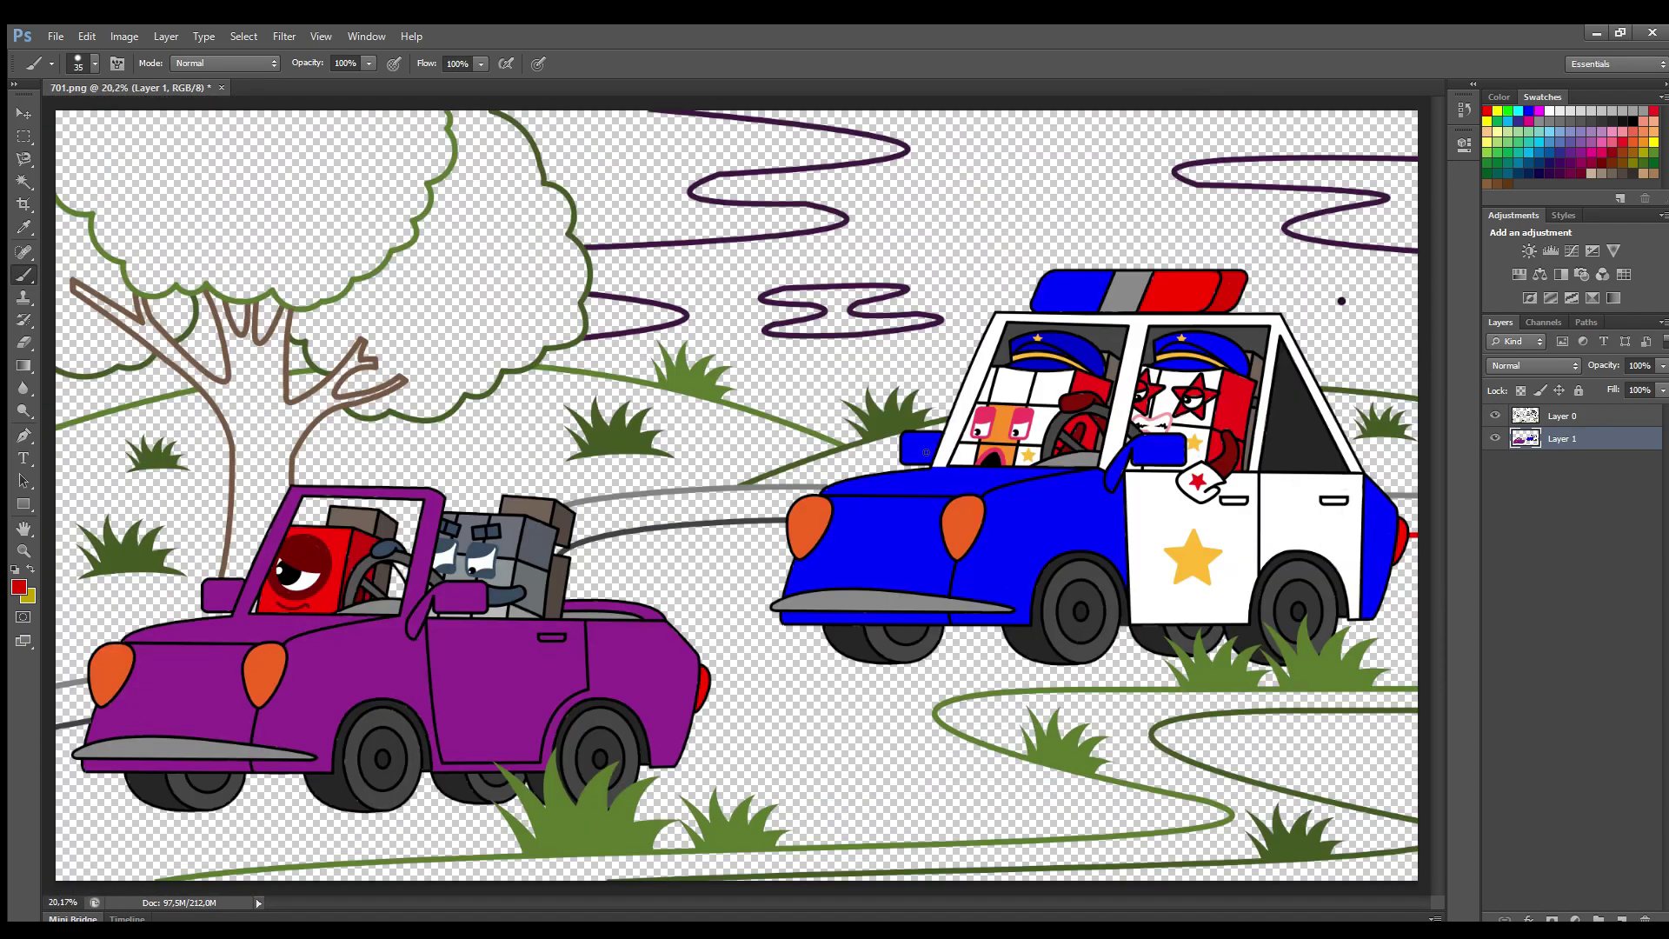
left_click(449, 126, "alt")
key("bracketright")
key("bracketright")
key("bracketright")
key("bracketright")
key("bracketright")
key("bracketright")
key("bracketright")
key("bracketright")
key("bracketright")
key("bracketright")
mouse_move(435, 117)
left_mouse_down()
mouse_move(415, 184)
mouse_move(339, 293)
mouse_move(174, 276)
mouse_move(69, 186)
mouse_move(74, 122)
mouse_move(428, 141)
mouse_move(235, 261)
mouse_move(348, 209)
mouse_move(365, 147)
mouse_move(128, 205)
mouse_move(313, 185)
left_mouse_up()
key("bracketright")
key("bracketright")
key("bracketright")
- Fill the tree's branches and trunk with the brown sampled from their outline
key("bracketleft")
left_click(197, 316, "alt")
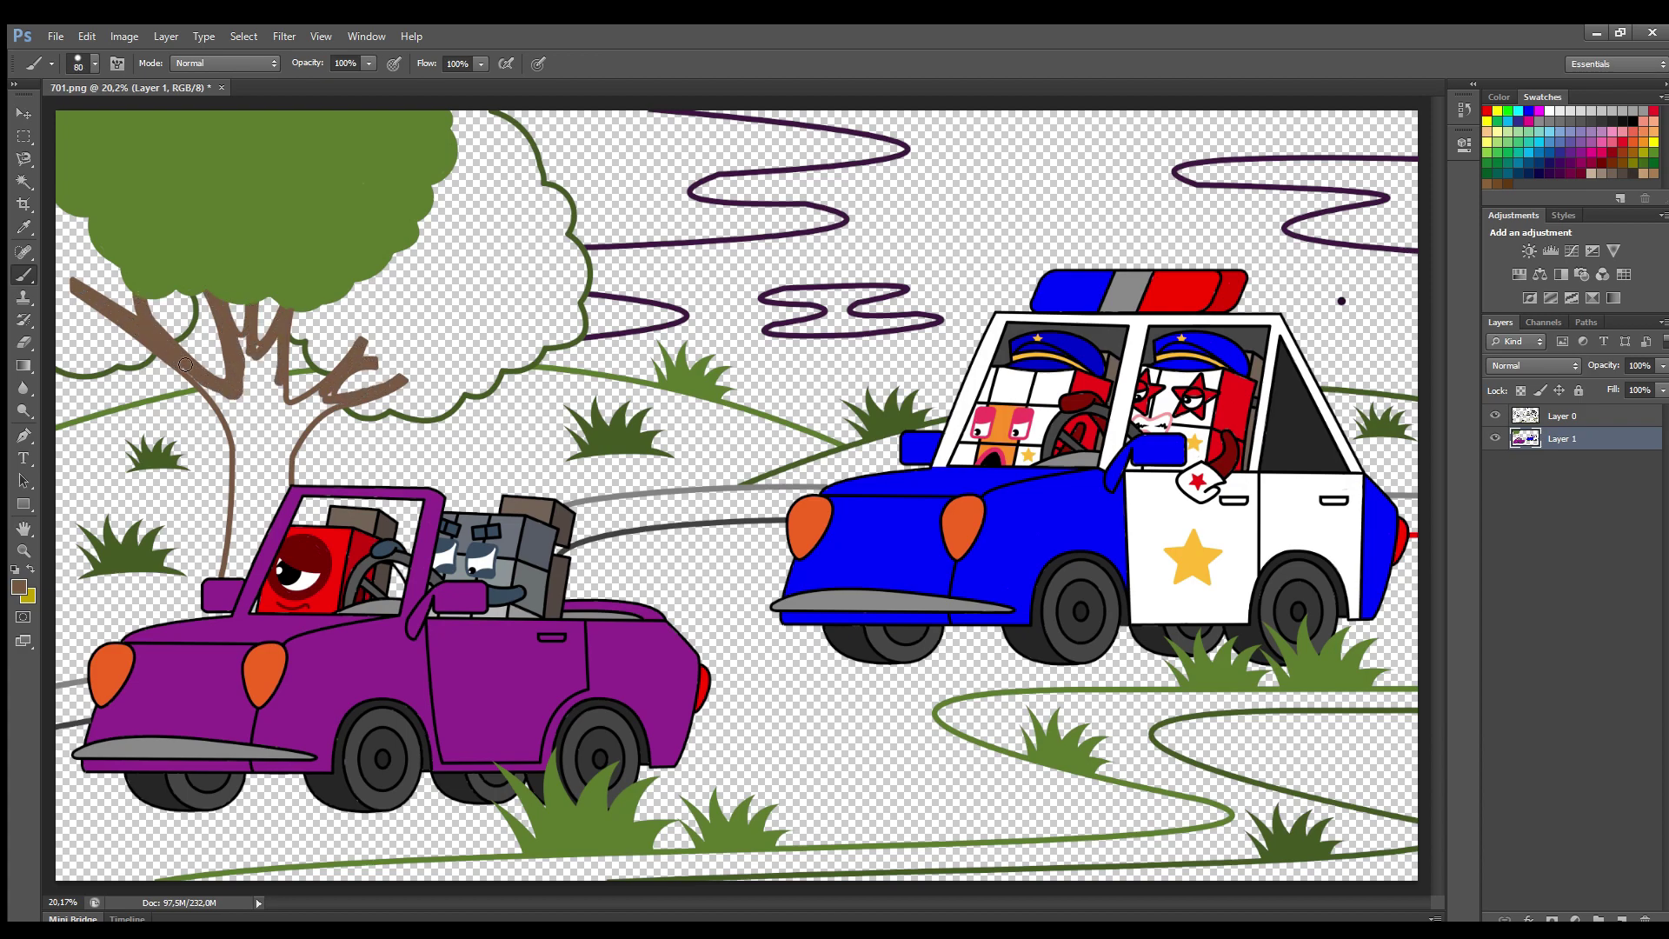
key("ctrl+z")
left_click_drag(224, 574, 247, 559)
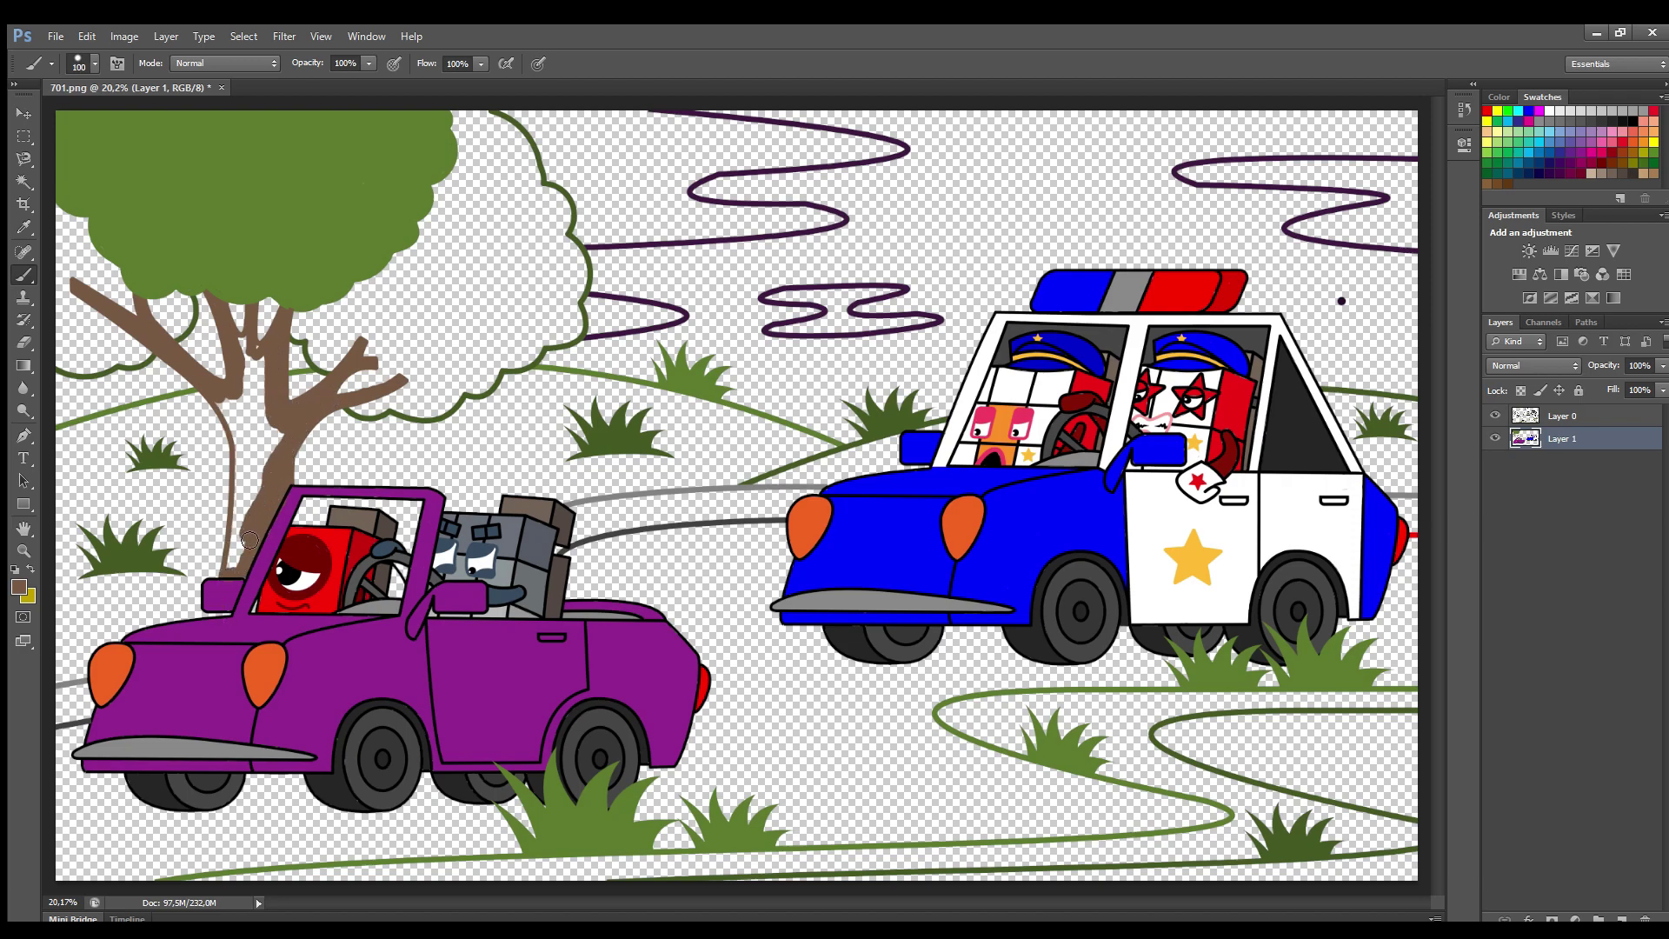
- Fill the large cloud beside the tree with its dark purple outline color and clean the edge along the tree crown
left_click(903, 150, "alt")
mouse_move(908, 150)
left_mouse_down()
mouse_move(527, 119)
mouse_move(633, 241)
mouse_move(838, 220)
left_mouse_up()
key("bracketright")
mouse_move(687, 191)
left_mouse_down()
mouse_move(870, 148)
mouse_move(565, 135)
mouse_move(747, 169)
mouse_move(620, 192)
mouse_move(687, 228)
mouse_move(626, 205)
left_mouse_up()
key("e")
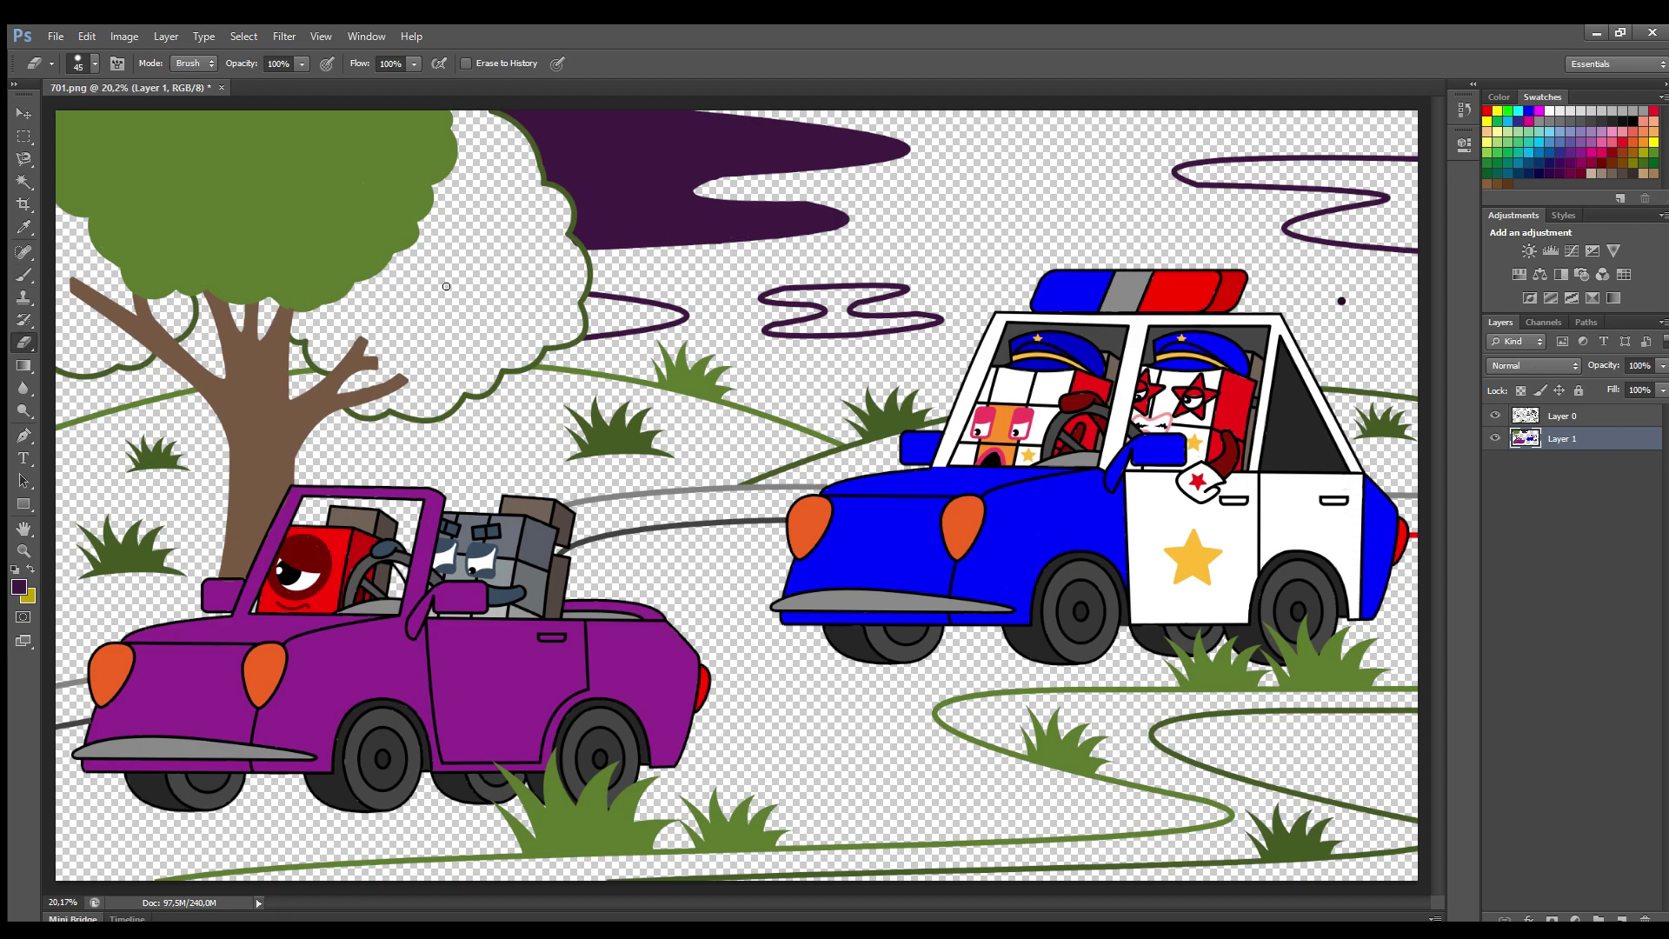
- Fill the remaining clouds in the sky with dark purple
key("b")
left_click_drag(595, 300, 598, 331)
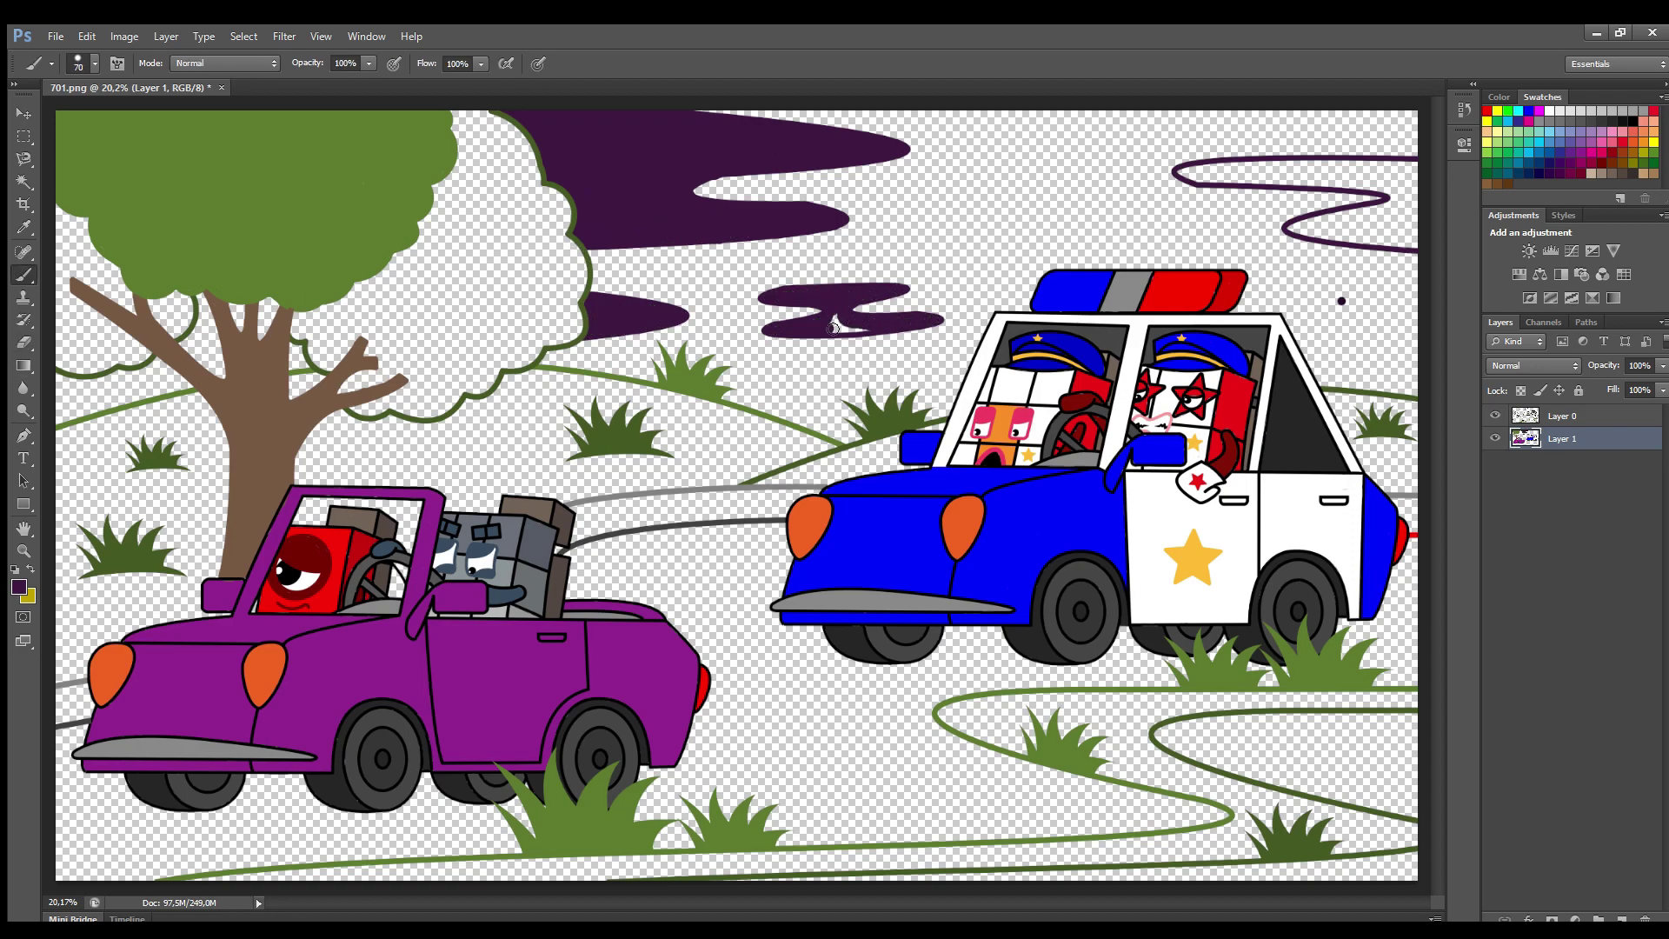
mouse_move(1221, 167)
left_mouse_down()
mouse_move(1415, 176)
mouse_move(1328, 185)
mouse_move(1423, 168)
mouse_move(1372, 236)
mouse_move(1327, 224)
mouse_move(1405, 205)
left_mouse_up()
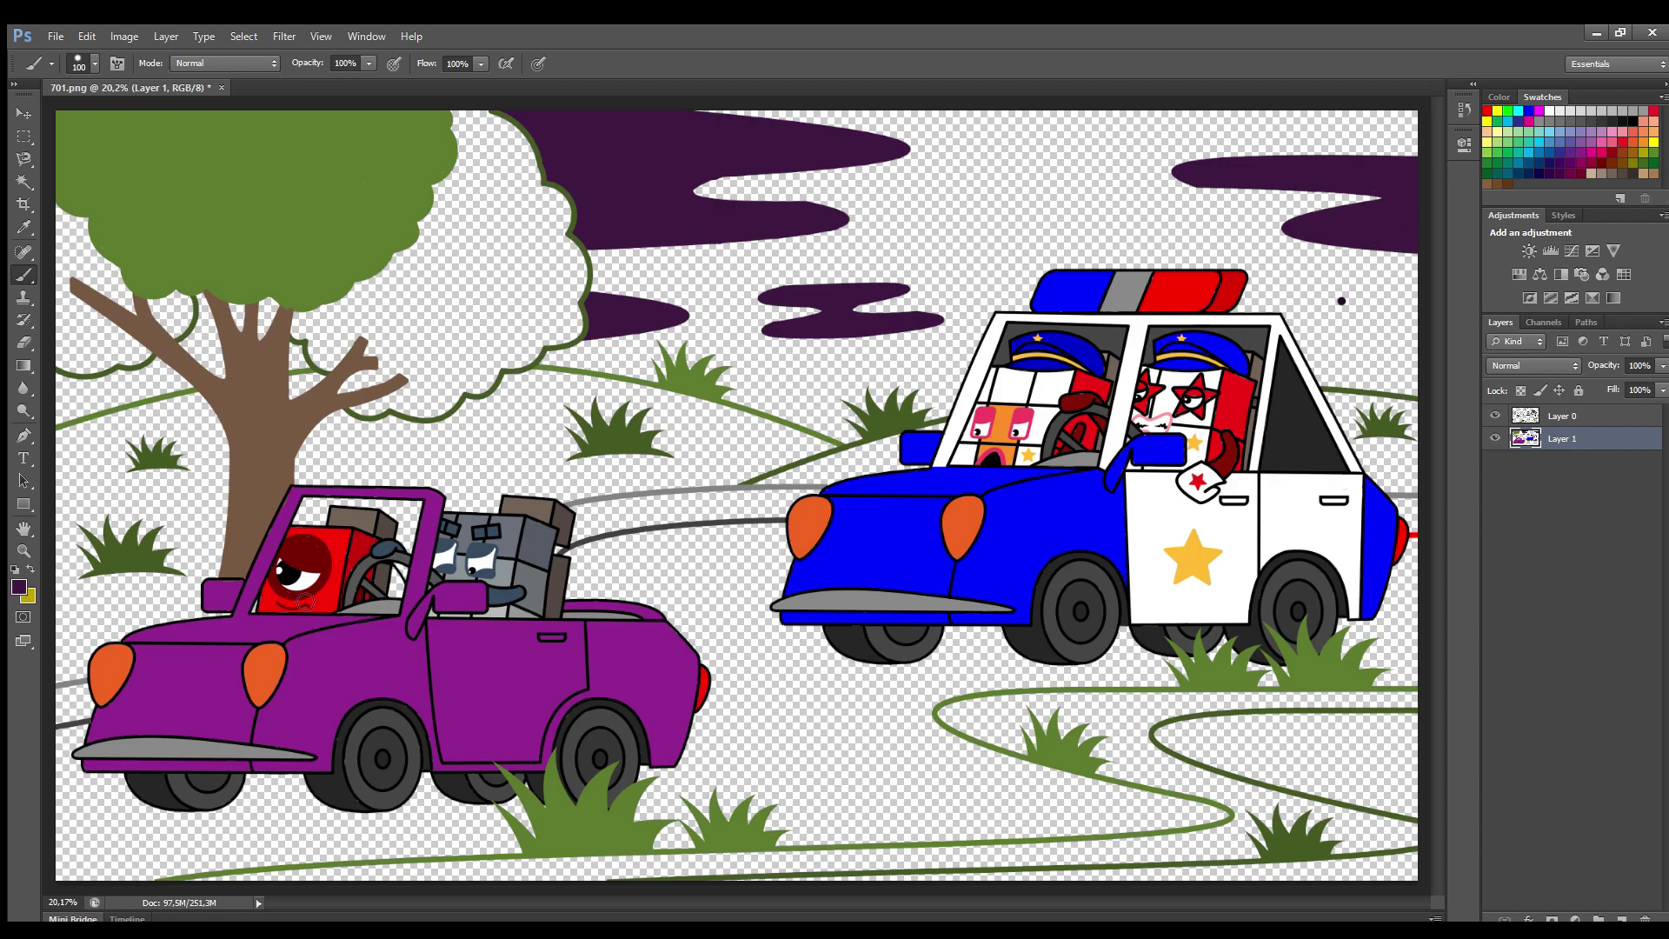
- Fill the winding grass strip in the foreground with the green sampled from a grass tuft
left_click(1215, 678, "alt")
key("[")
mouse_move(1409, 709)
left_mouse_down()
mouse_move(1024, 700)
mouse_move(943, 721)
mouse_move(1152, 716)
mouse_move(1113, 754)
mouse_move(1070, 743)
left_mouse_up()
key("bracketright")
mouse_move(1164, 763)
left_mouse_down()
mouse_move(1244, 797)
mouse_move(1335, 880)
mouse_move(1270, 802)
mouse_move(1414, 837)
left_mouse_up()
left_click_drag(1217, 856, 438, 873)
- Add a new layer beneath the color layer and fill the tree's rear foliage with dark green
key("ctrl+shift+alt+n")
mouse_move(454, 113)
left_mouse_down()
mouse_move(532, 165)
mouse_move(575, 296)
mouse_move(471, 389)
mouse_move(362, 404)
left_mouse_up()
key("]")
key("]")
mouse_move(207, 300)
left_mouse_down()
mouse_move(429, 232)
mouse_move(460, 134)
mouse_move(520, 171)
mouse_move(566, 309)
mouse_move(483, 379)
mouse_move(336, 350)
mouse_move(462, 220)
mouse_move(547, 258)
mouse_move(424, 379)
mouse_move(460, 264)
mouse_move(527, 270)
mouse_move(410, 352)
mouse_move(501, 275)
mouse_move(259, 305)
mouse_move(90, 368)
mouse_move(56, 227)
mouse_move(156, 302)
left_mouse_up()
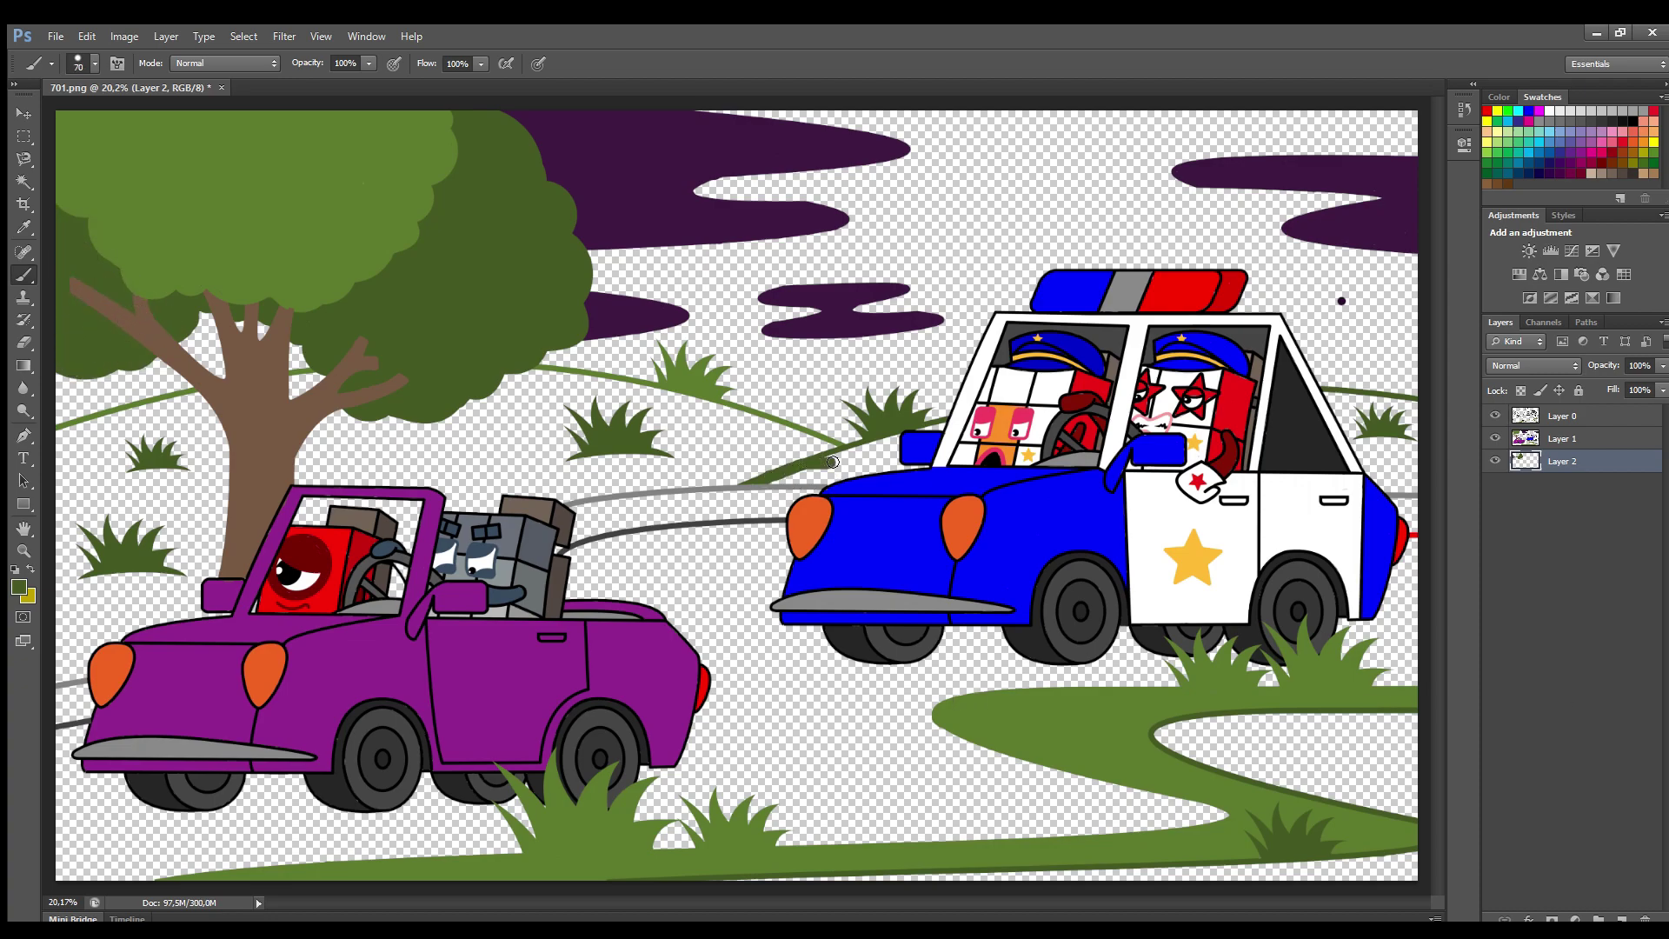
- Fill the distant hill behind the police car with dark green and the road between the cars with grey
left_click_drag(791, 480, 861, 452)
mouse_move(1324, 398)
left_mouse_down()
mouse_move(1421, 413)
mouse_move(1417, 484)
mouse_move(1333, 410)
mouse_move(1354, 447)
mouse_move(1390, 469)
left_mouse_up()
left_click(661, 503, "alt")
mouse_move(661, 503)
left_mouse_down()
mouse_move(559, 549)
mouse_move(656, 513)
mouse_move(759, 513)
mouse_move(618, 524)
left_mouse_up()
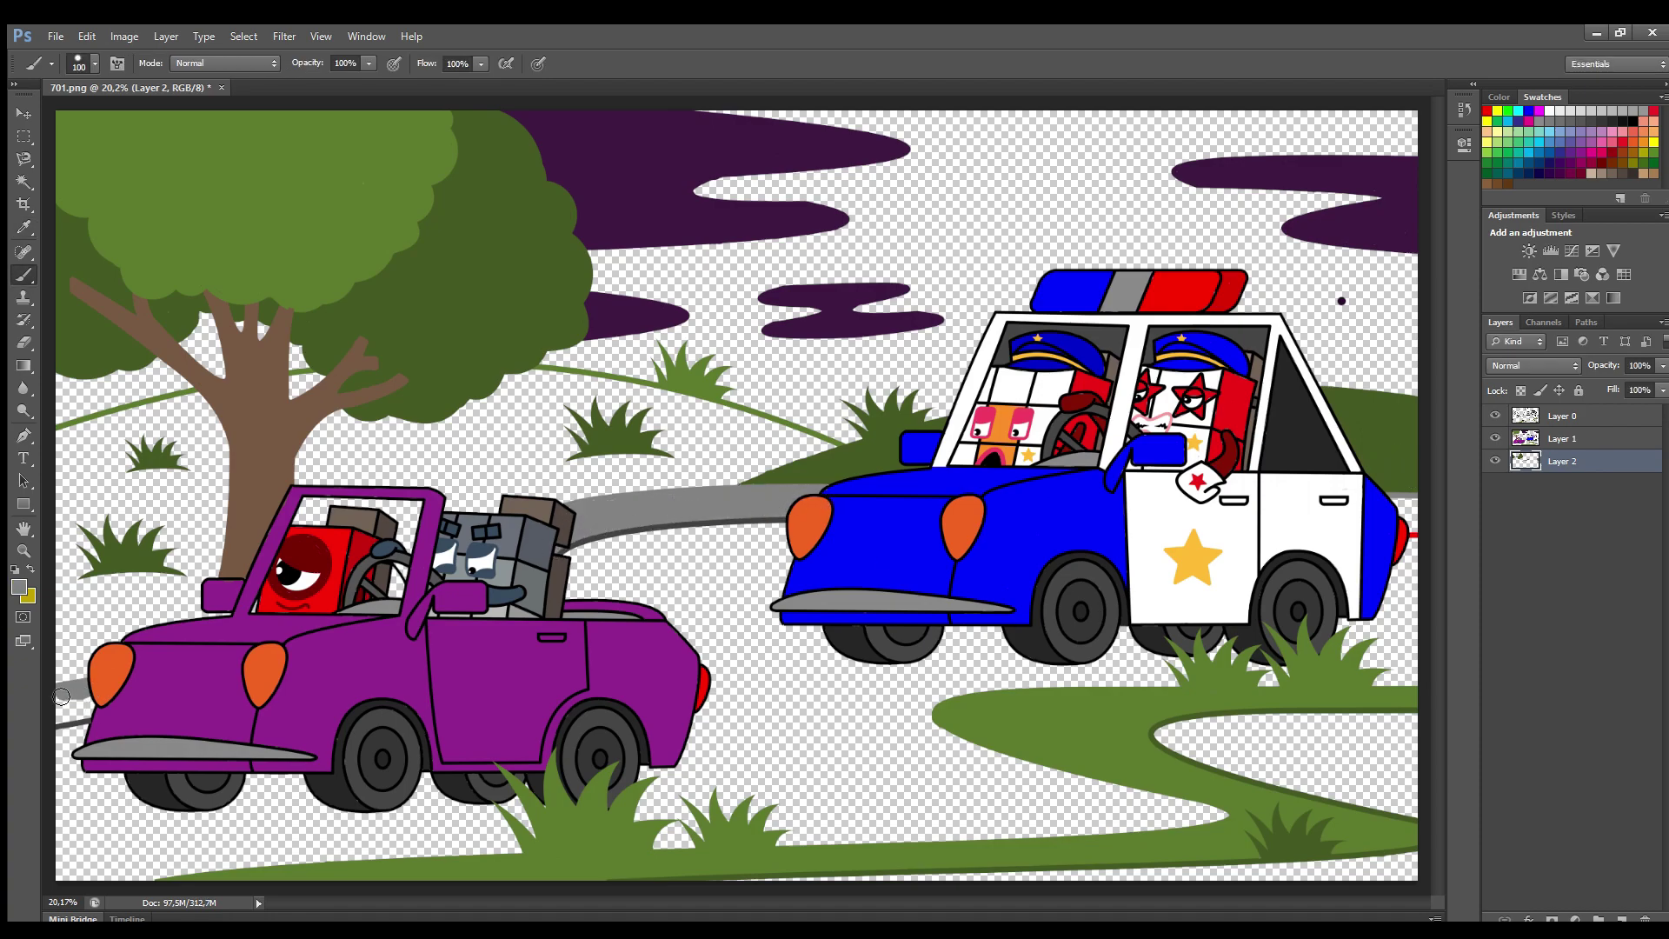
- Add another layer beneath the current one and fill the large hill behind the purple car with green
left_click(1622, 917, "ctrl")
left_click(825, 442, "alt")
key("bracketright")
key("bracketright")
key("bracketright")
mouse_move(830, 447)
left_mouse_down()
mouse_move(621, 395)
mouse_move(157, 417)
mouse_move(213, 435)
mouse_move(218, 599)
mouse_move(76, 559)
mouse_move(196, 487)
mouse_move(104, 548)
mouse_move(130, 612)
mouse_move(139, 600)
left_mouse_up()
mouse_move(300, 495)
left_mouse_down()
mouse_move(464, 512)
mouse_move(808, 468)
mouse_move(562, 410)
mouse_move(640, 442)
mouse_move(565, 476)
mouse_move(292, 467)
mouse_move(544, 449)
mouse_move(333, 477)
left_mouse_up()
- Paint the gap seen through the purple car's windshield with the hill's green on Layer 3
left_click(1571, 460)
left_click(396, 549, "alt")
key("bracketleft")
key("bracketleft")
key("bracketleft")
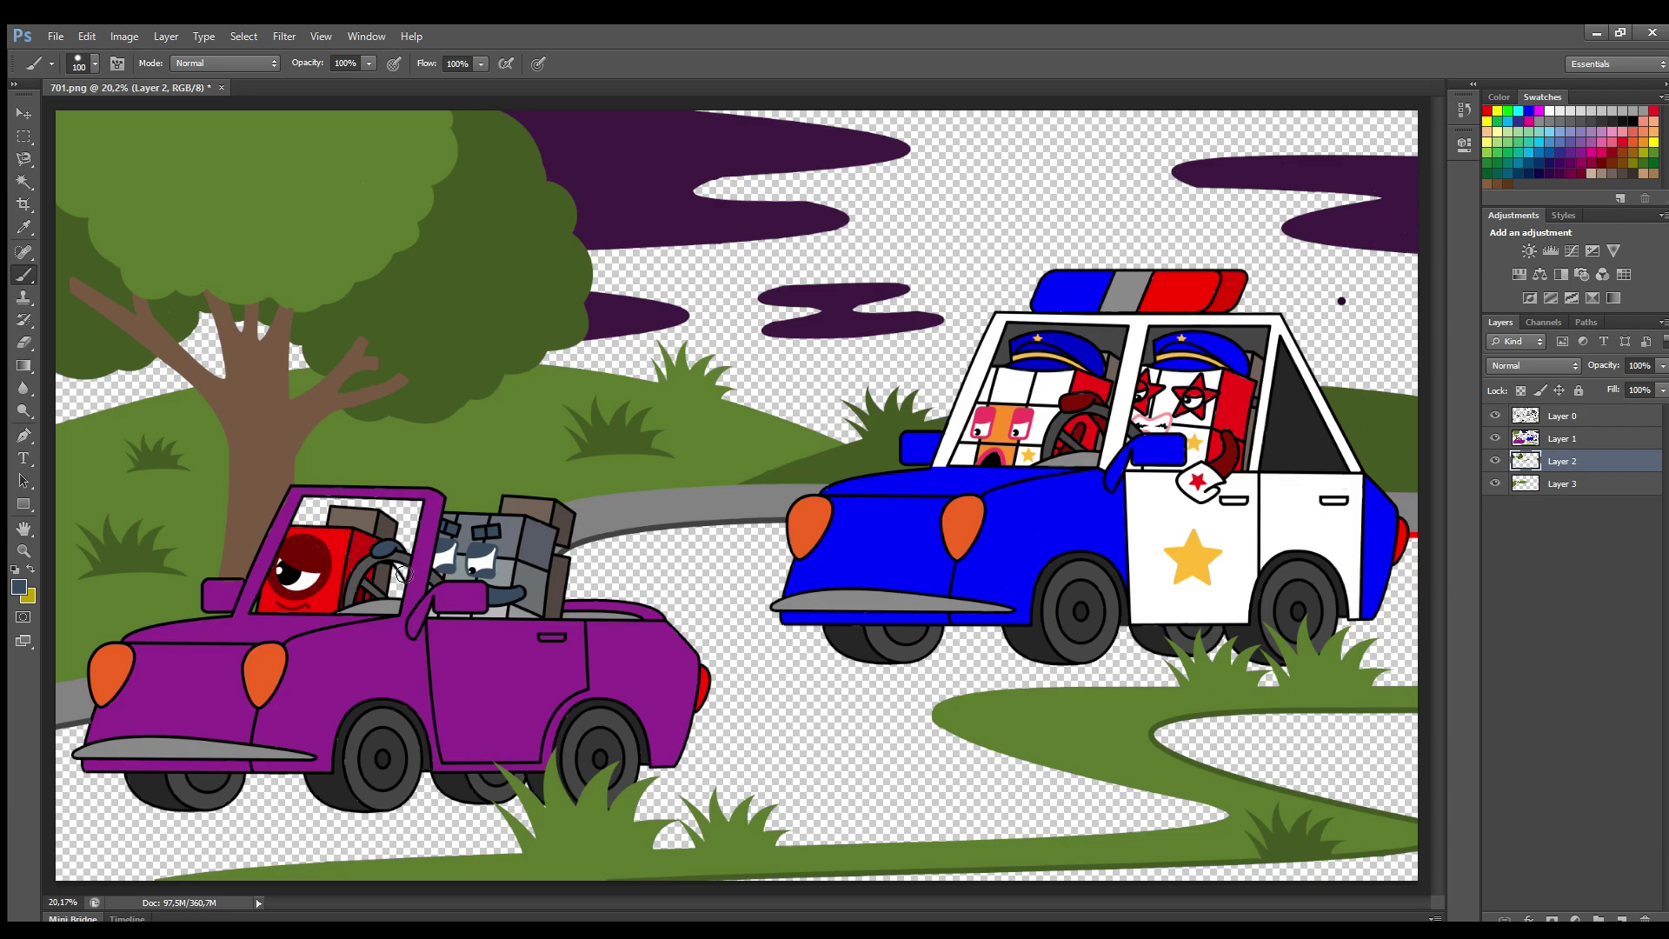
left_click(1572, 483)
left_click(348, 465, "alt")
key("bracketright")
key("bracketright")
key("bracketright")
key("bracketright")
left_click_drag(311, 506, 431, 511)
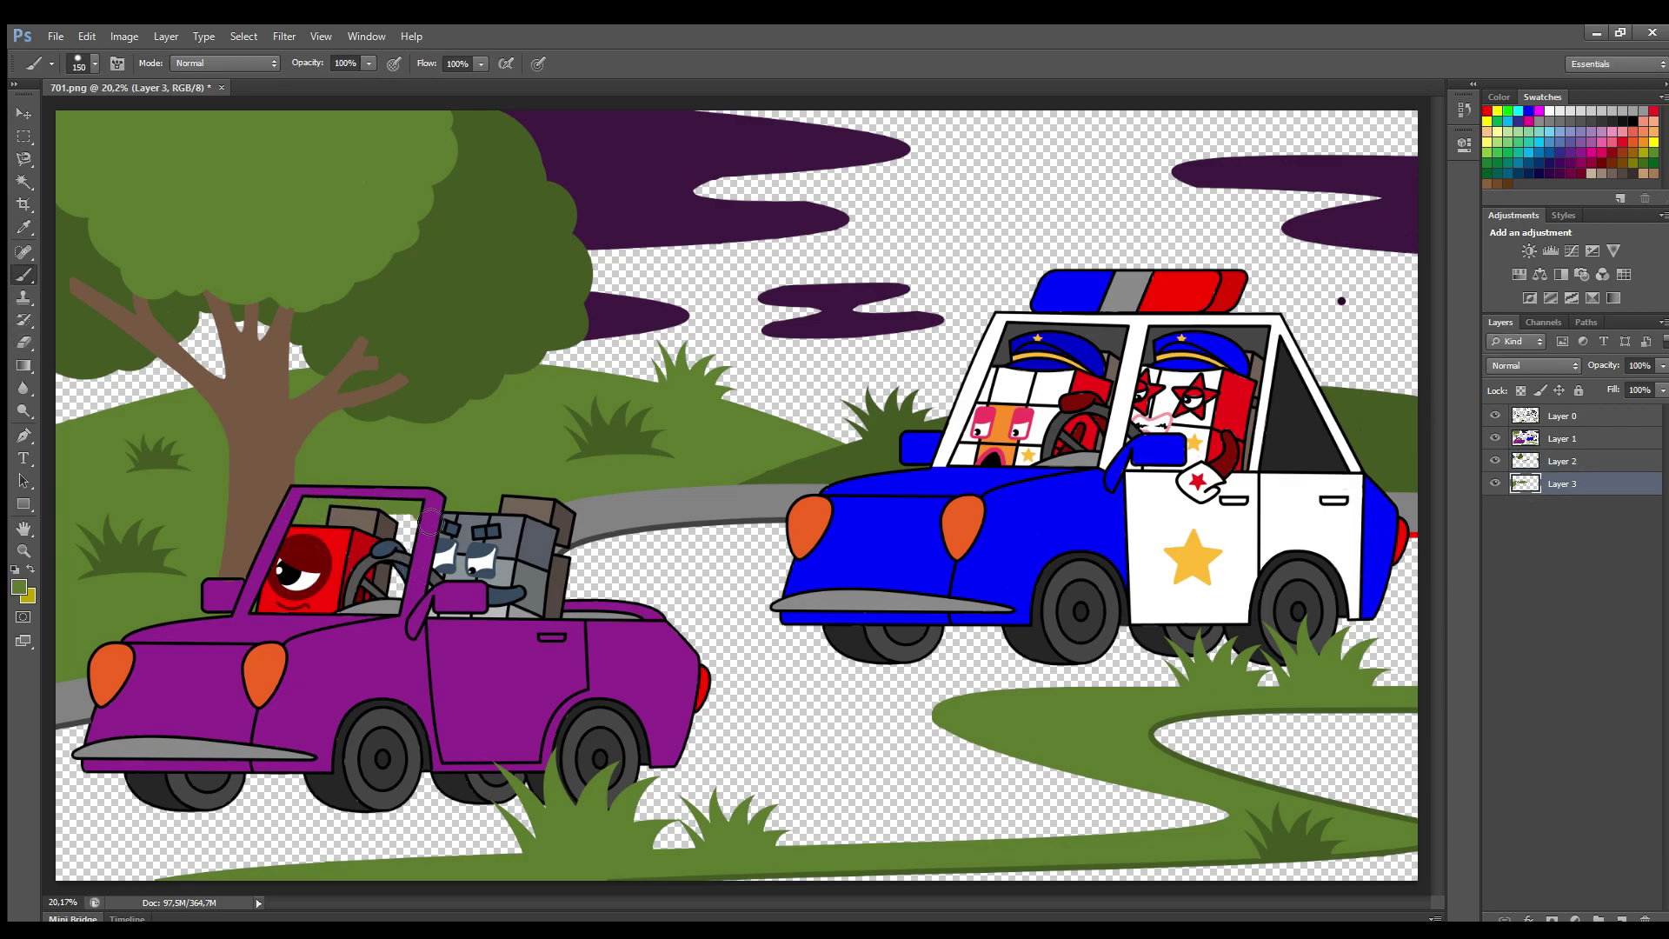
- Add a new layer beneath the others and fill the foreground's inner grass areas with the dark green sampled from a tuft
left_click(1620, 918, "ctrl")
left_click(1291, 837, "alt")
mouse_move(1169, 731)
left_mouse_down()
mouse_move(1183, 763)
mouse_move(1388, 802)
mouse_move(1422, 756)
mouse_move(1405, 798)
mouse_move(1417, 869)
mouse_move(614, 886)
left_mouse_up()
- Fill the night sky behind the clouds with very dark purple and the road surface around both cars with dark grey
key("i")
left_click(1341, 302)
key("b")
mouse_move(1428, 401)
left_mouse_down()
mouse_move(1251, 287)
mouse_move(1389, 220)
mouse_move(1308, 135)
mouse_move(722, 120)
mouse_move(1251, 213)
mouse_move(1095, 269)
mouse_move(1003, 352)
mouse_move(599, 366)
mouse_move(952, 374)
mouse_move(677, 313)
mouse_move(713, 195)
mouse_move(1082, 191)
mouse_move(612, 323)
mouse_move(170, 387)
mouse_move(767, 539)
left_mouse_up()
left_click(767, 539, "alt")
mouse_move(78, 738)
left_mouse_down()
mouse_move(113, 860)
mouse_move(365, 813)
mouse_move(477, 820)
mouse_move(174, 856)
mouse_move(626, 561)
mouse_move(773, 609)
mouse_move(1189, 639)
mouse_move(1025, 691)
mouse_move(1156, 829)
mouse_move(764, 825)
mouse_move(872, 681)
mouse_move(765, 765)
mouse_move(1043, 804)
mouse_move(1373, 660)
mouse_move(1381, 556)
left_mouse_up()
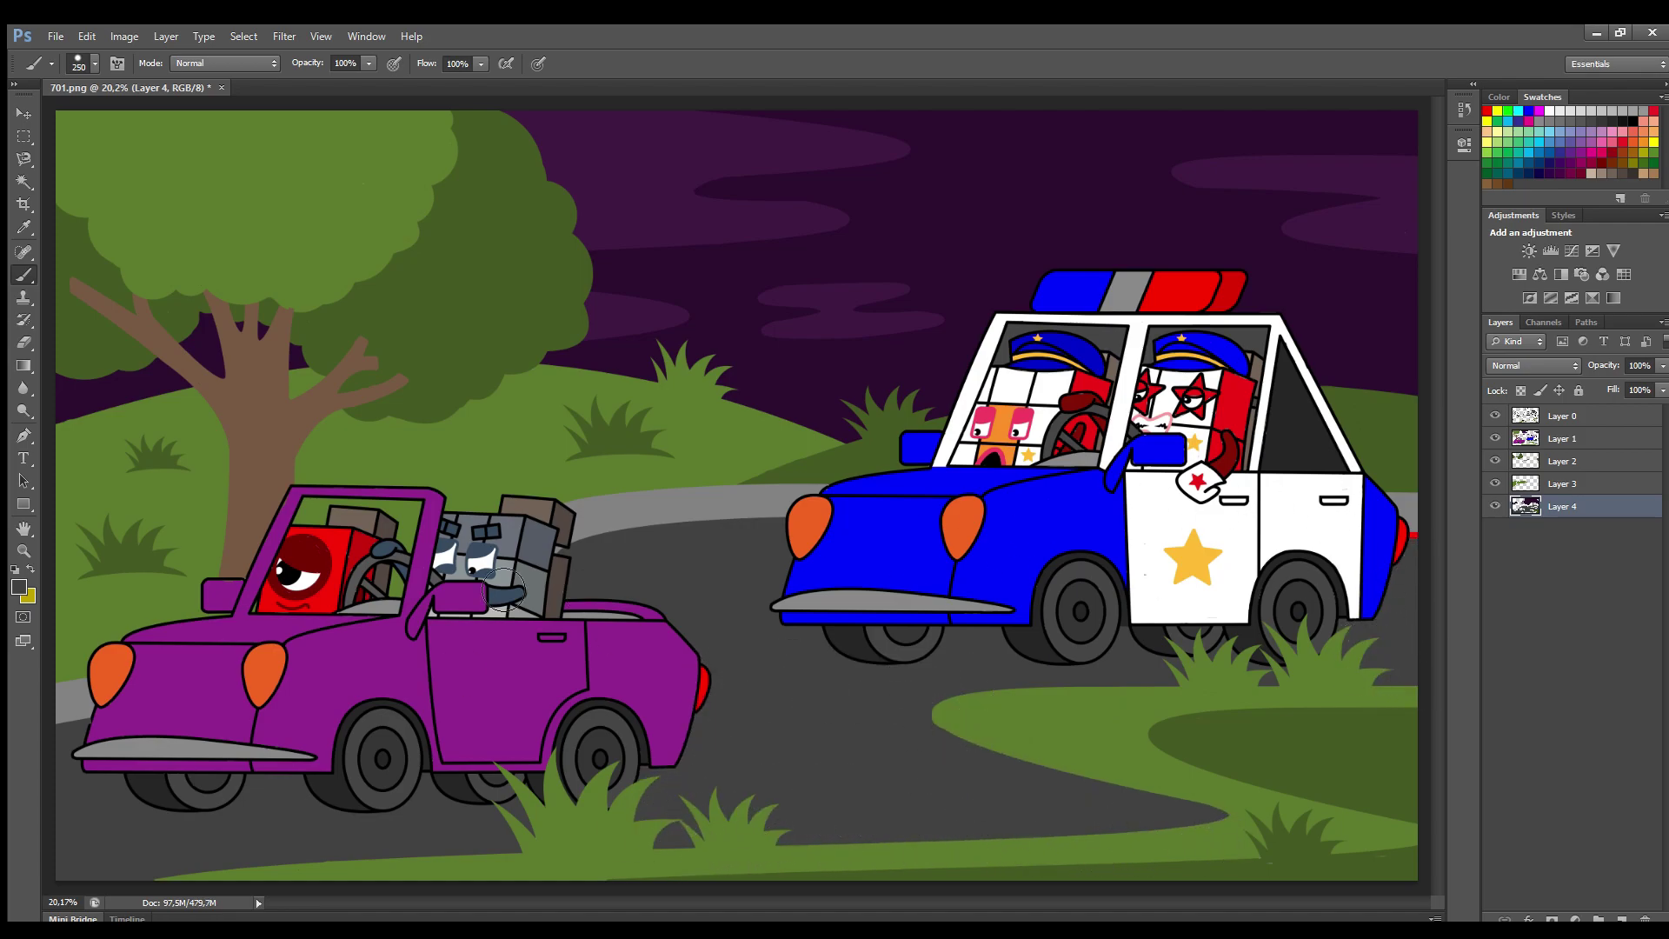
- Dot the night sky on Layer 0 with glowing pale yellow stars of various sizes
left_click(1561, 416)
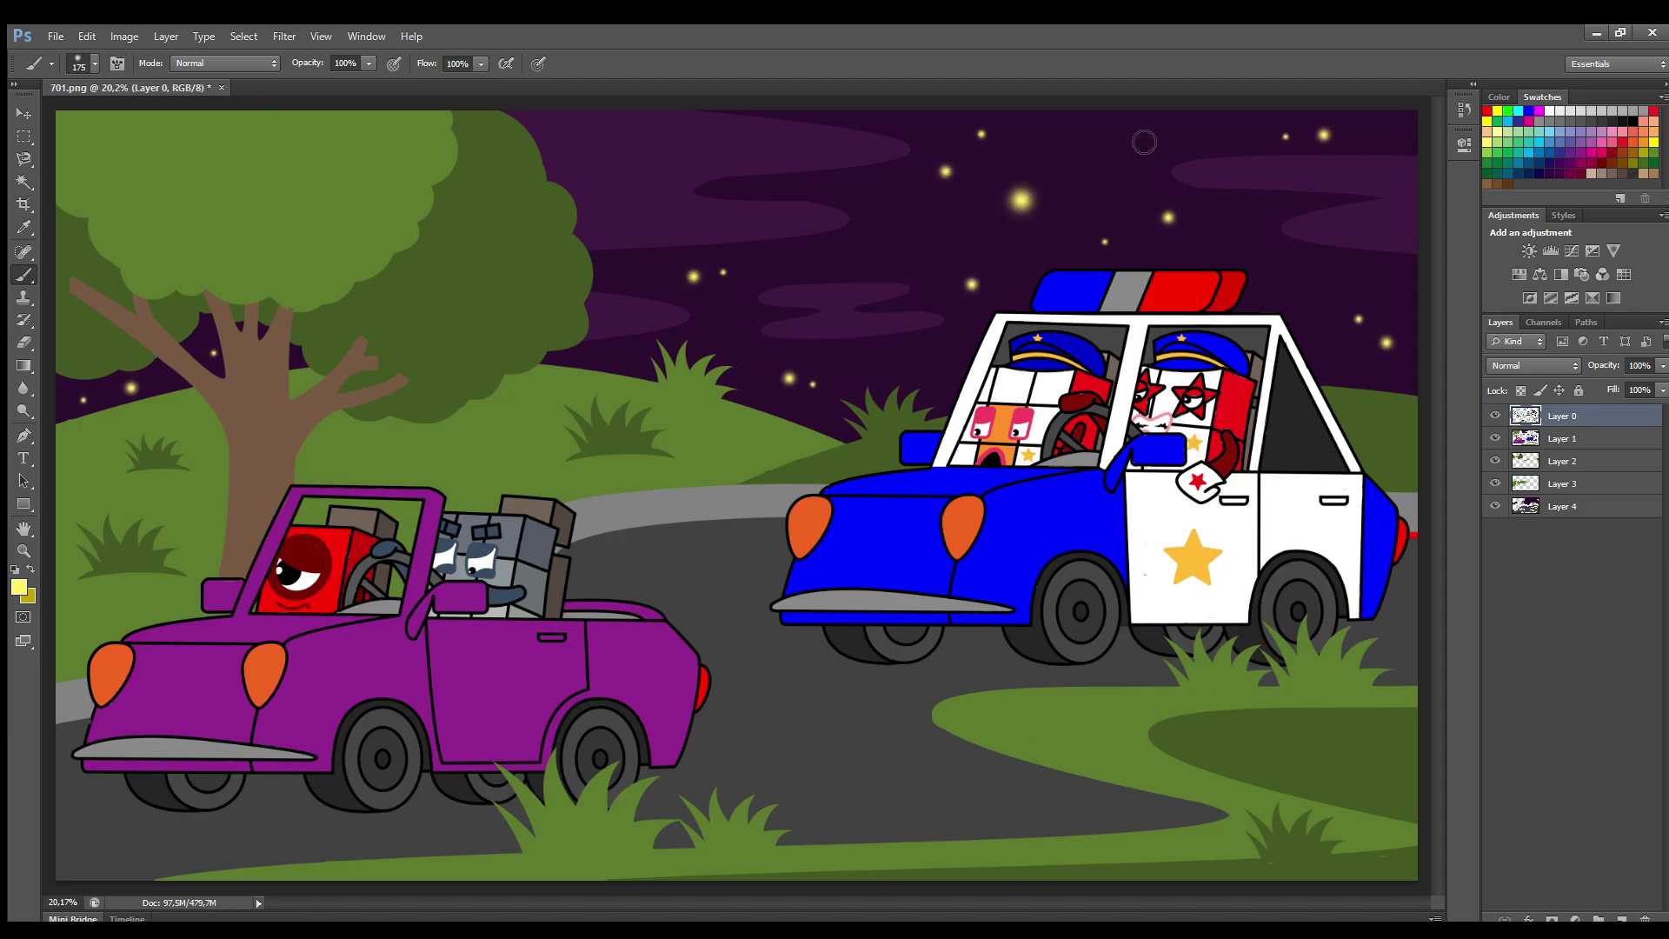
left_click(1306, 285)
left_click(876, 369)
left_click(1231, 130)
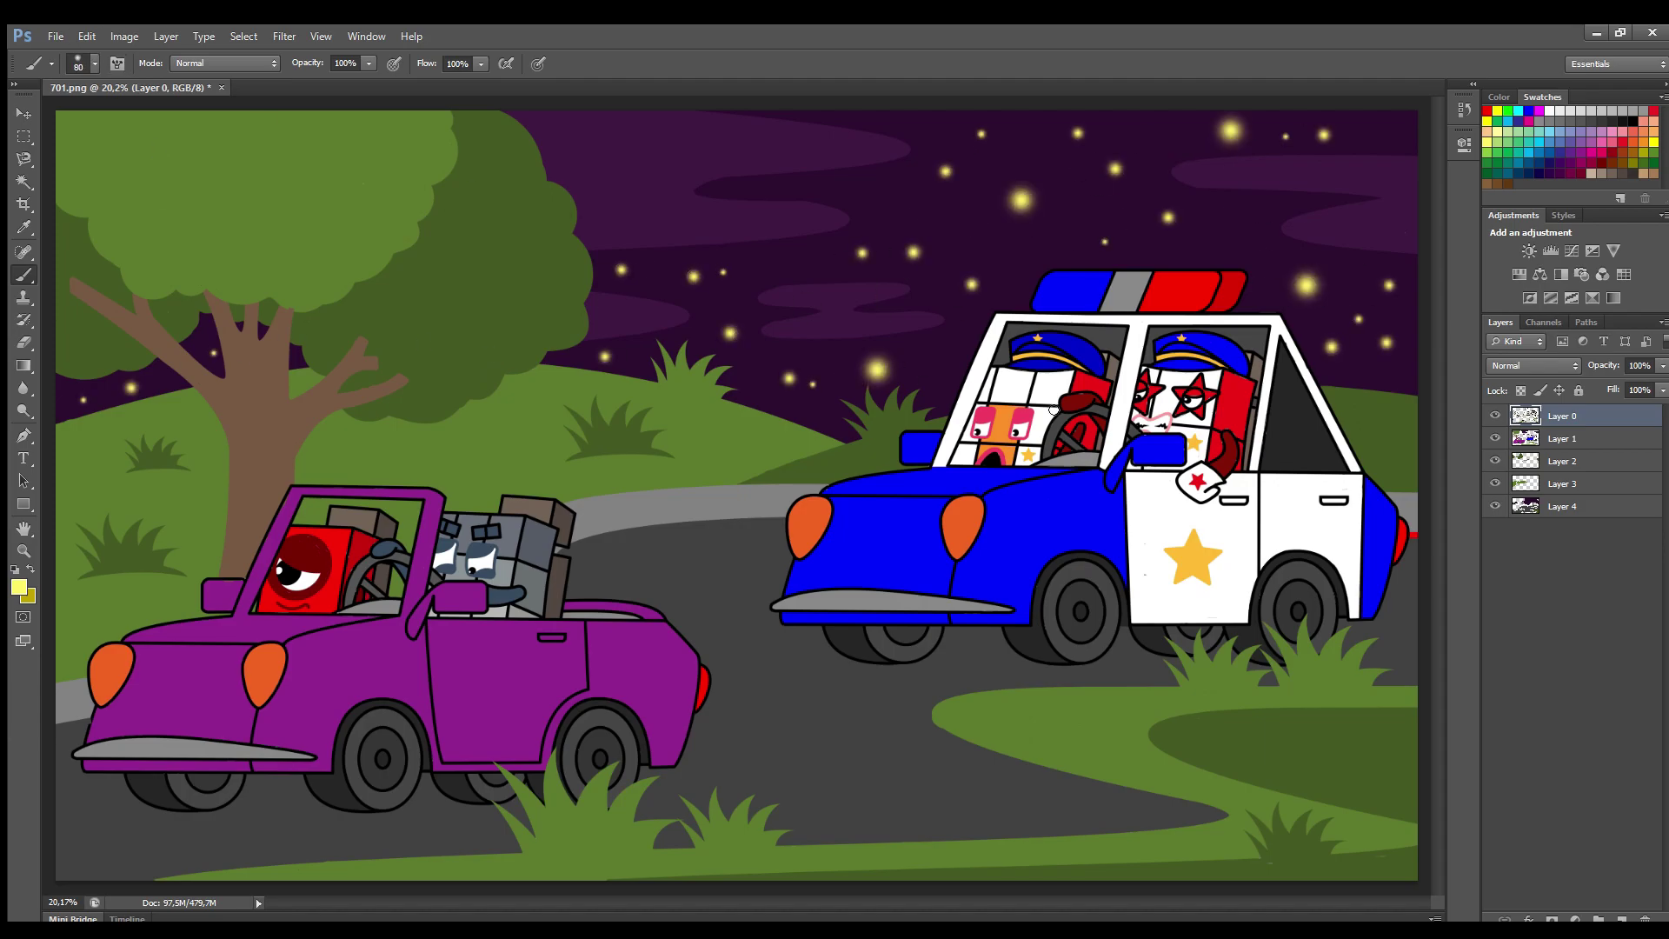
left_click(1602, 603)
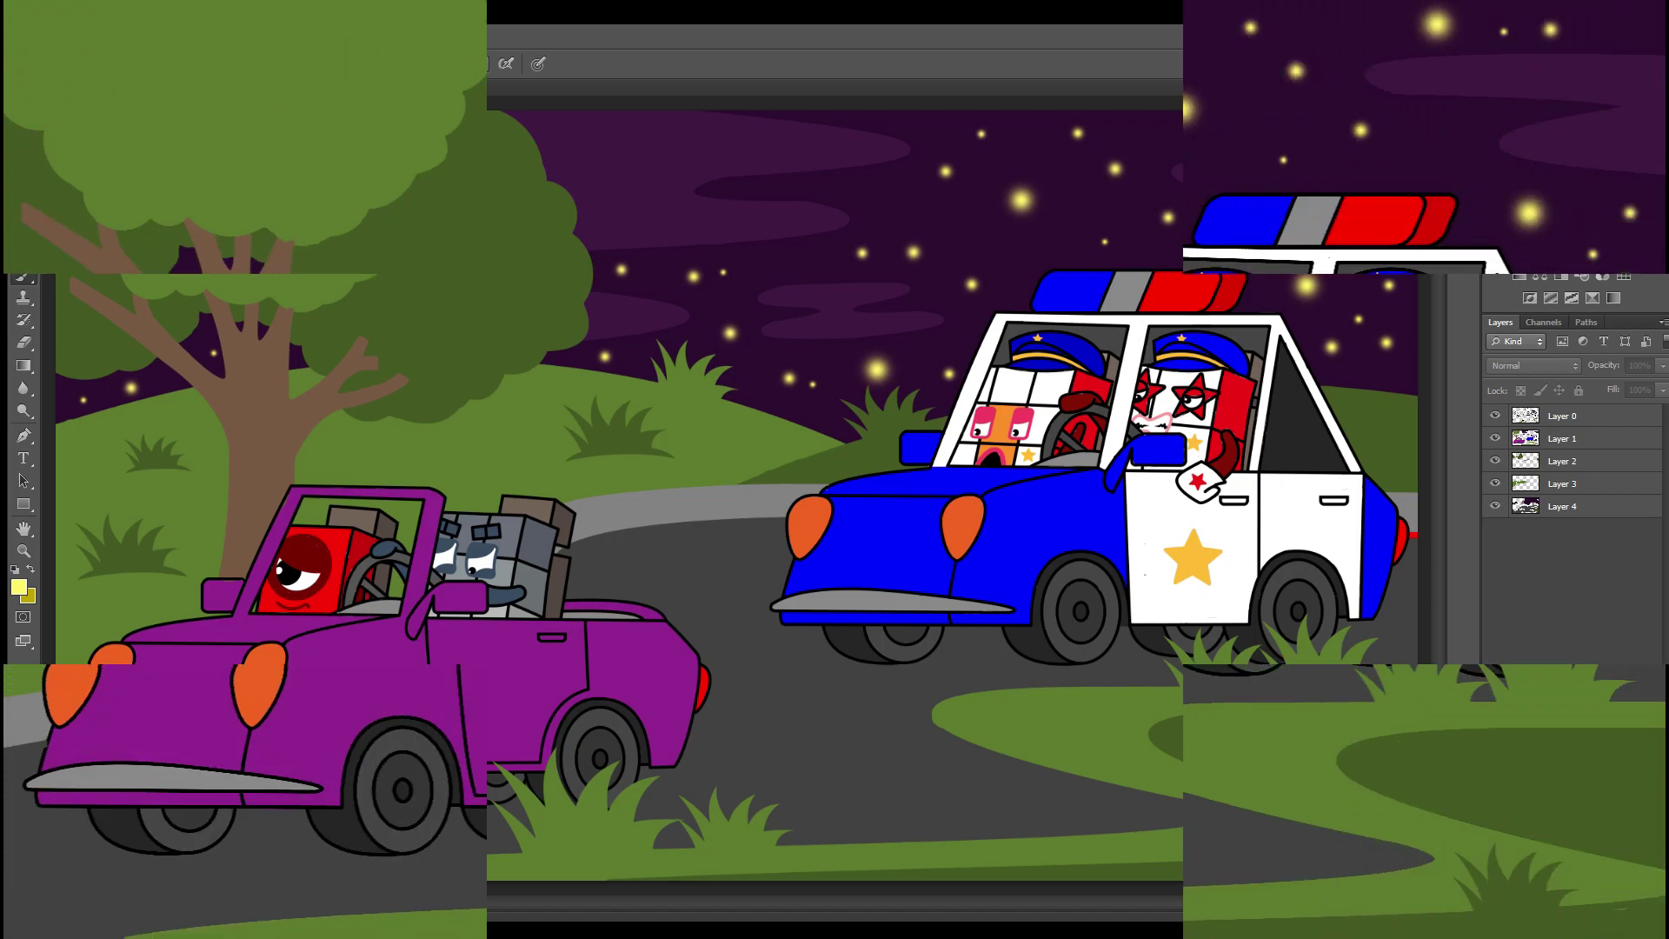